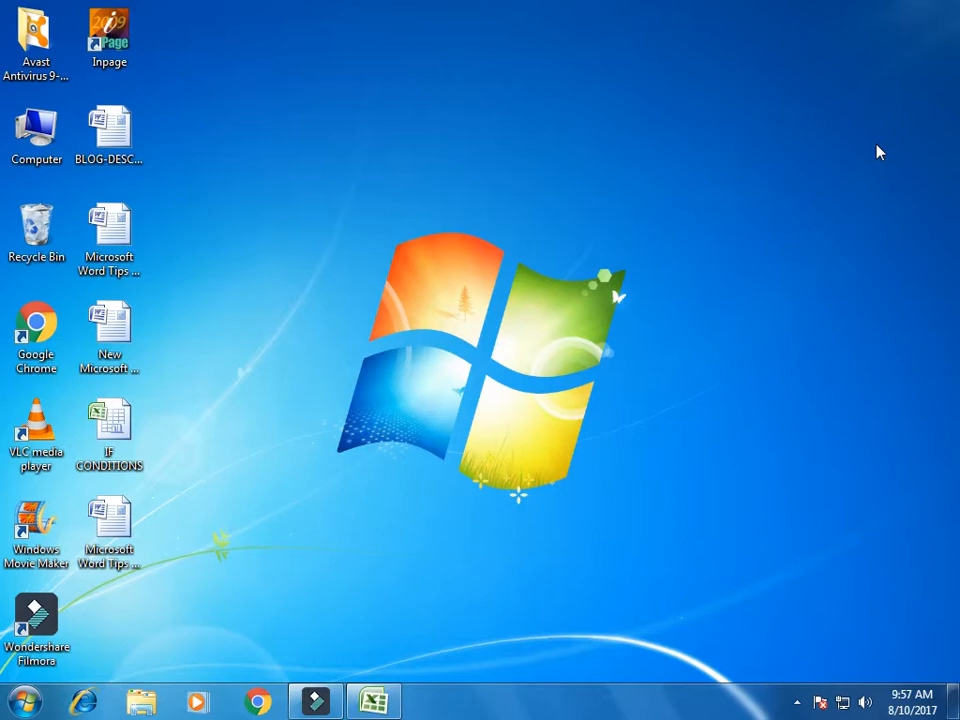
# Switch to the IF CONDITIONS workbook in Excel and look over the STUDENT REPORT sheet's REMARKS column
pyautogui.click(374, 701)
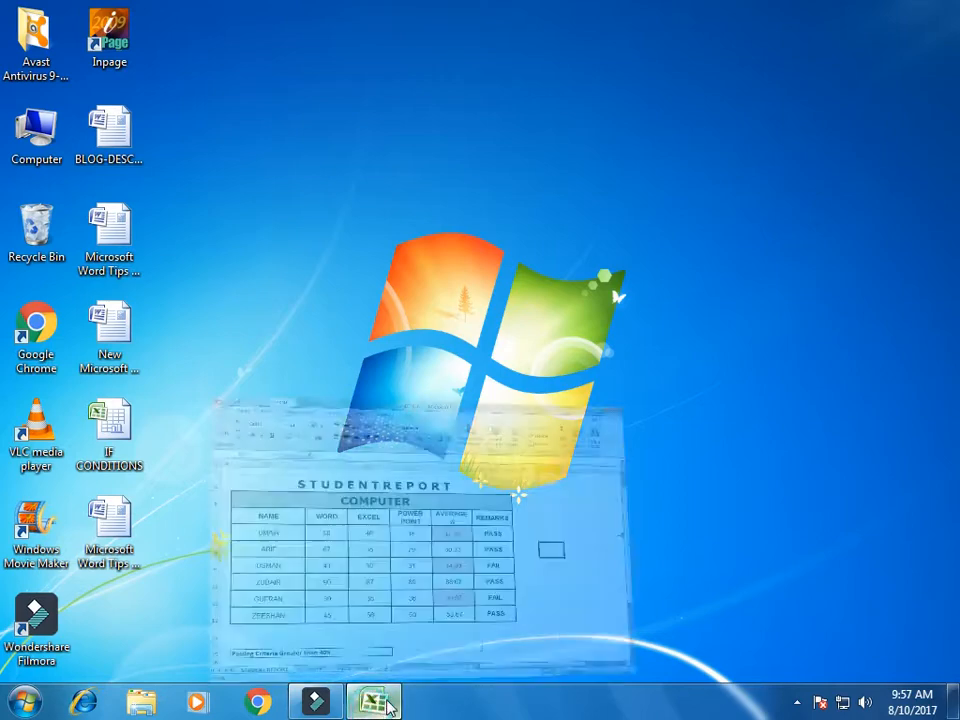
pyautogui.click(774, 441)
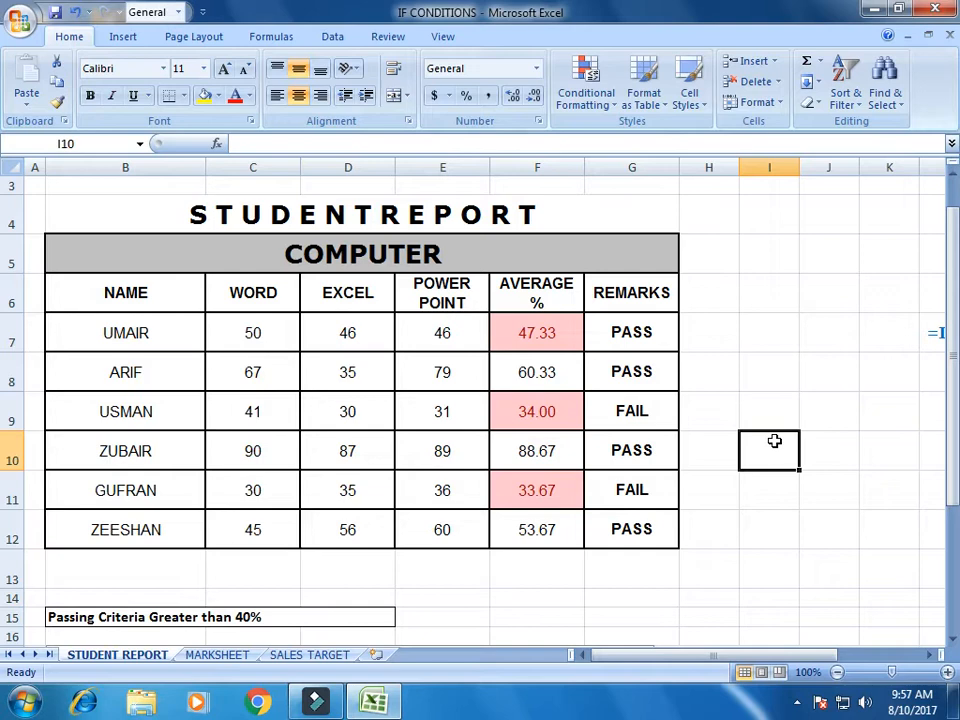
pyautogui.click(797, 341)
pyautogui.moveTo(652, 333); pyautogui.dragTo(666, 528)
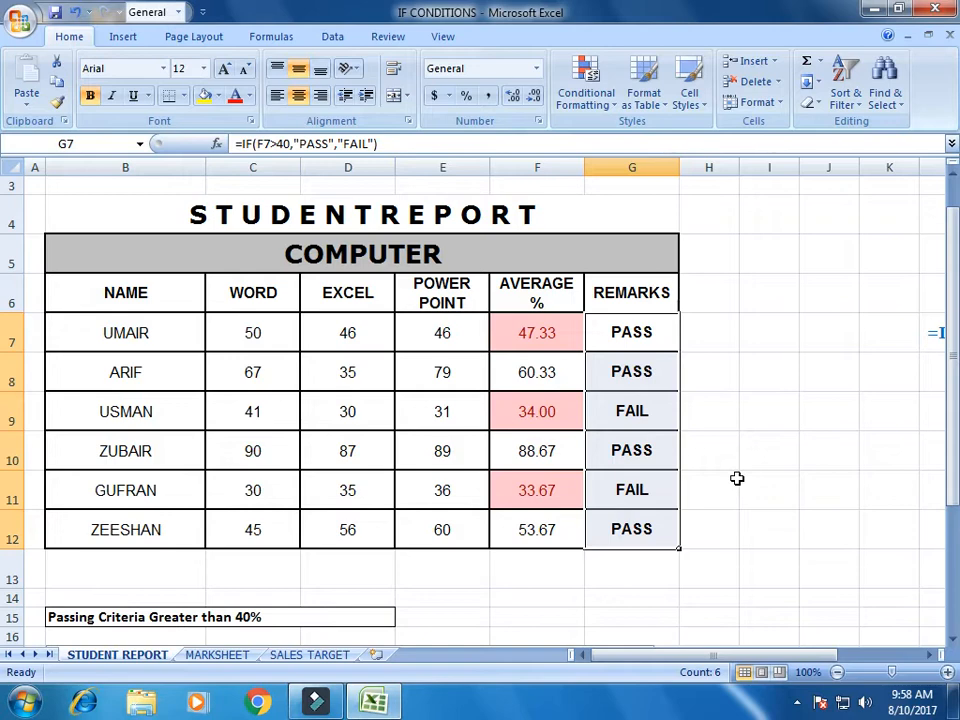
pyautogui.click(765, 373)
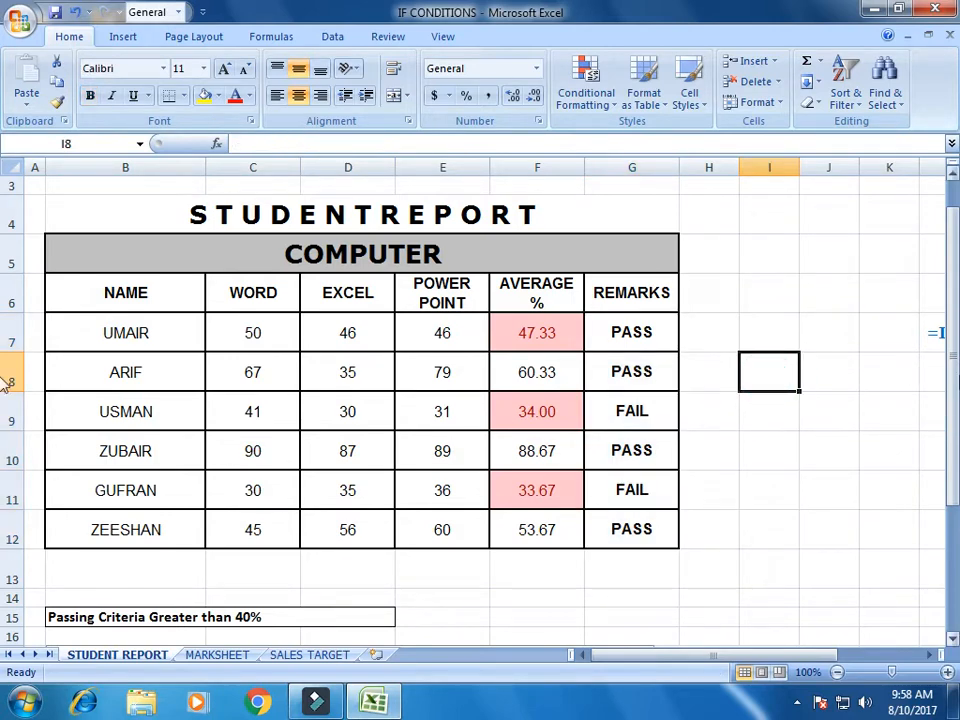
pyautogui.moveTo(955, 360); pyautogui.dragTo(955, 333)
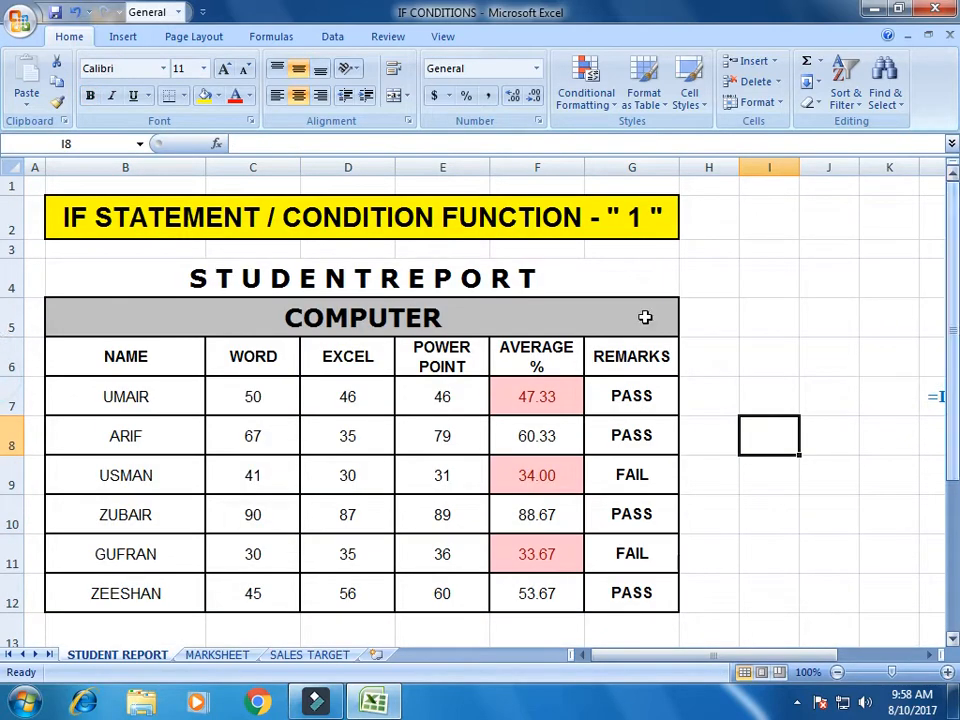
pyautogui.click(803, 332)
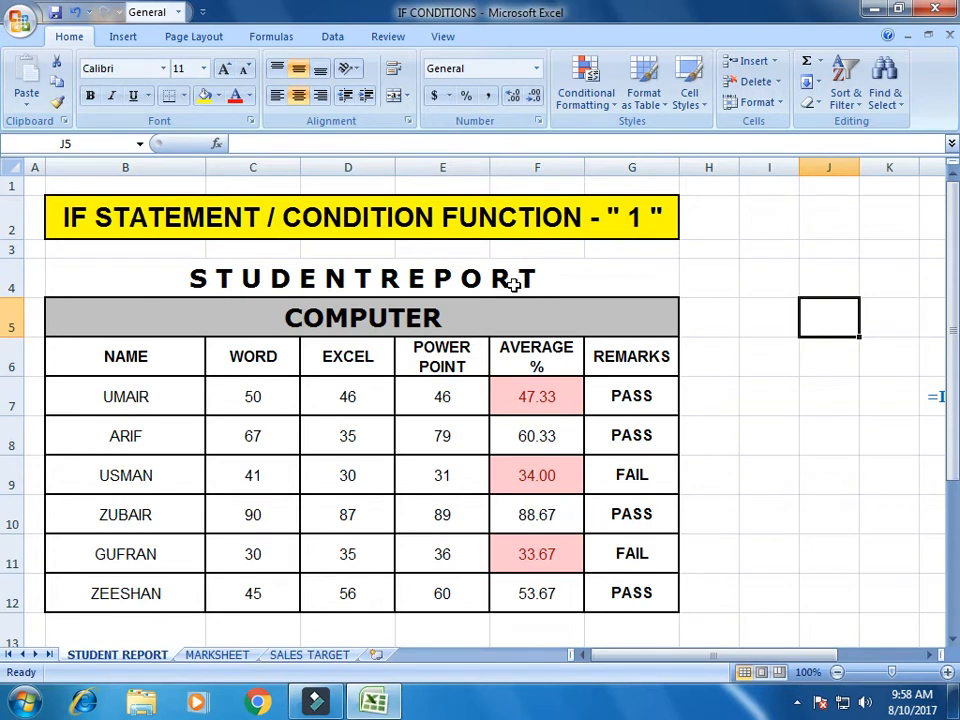
# Review the student table's column headings from NAME to AVERAGE % and inspect the formula in the first REMARKS cell
pyautogui.click(150, 350)
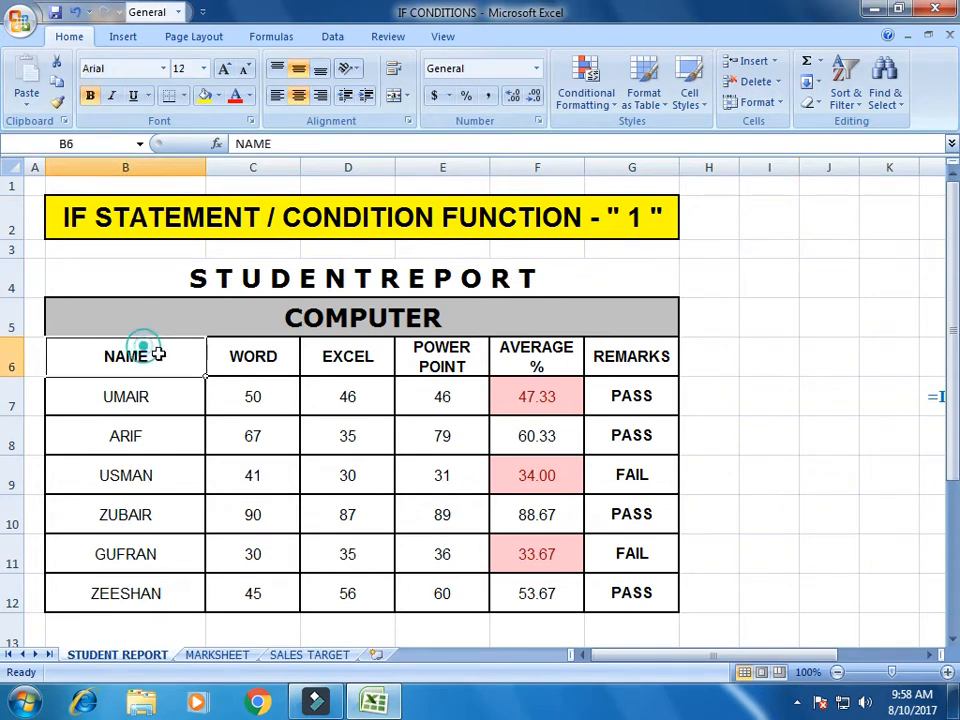
pyautogui.click(246, 358)
pyautogui.click(343, 366)
pyautogui.click(429, 364)
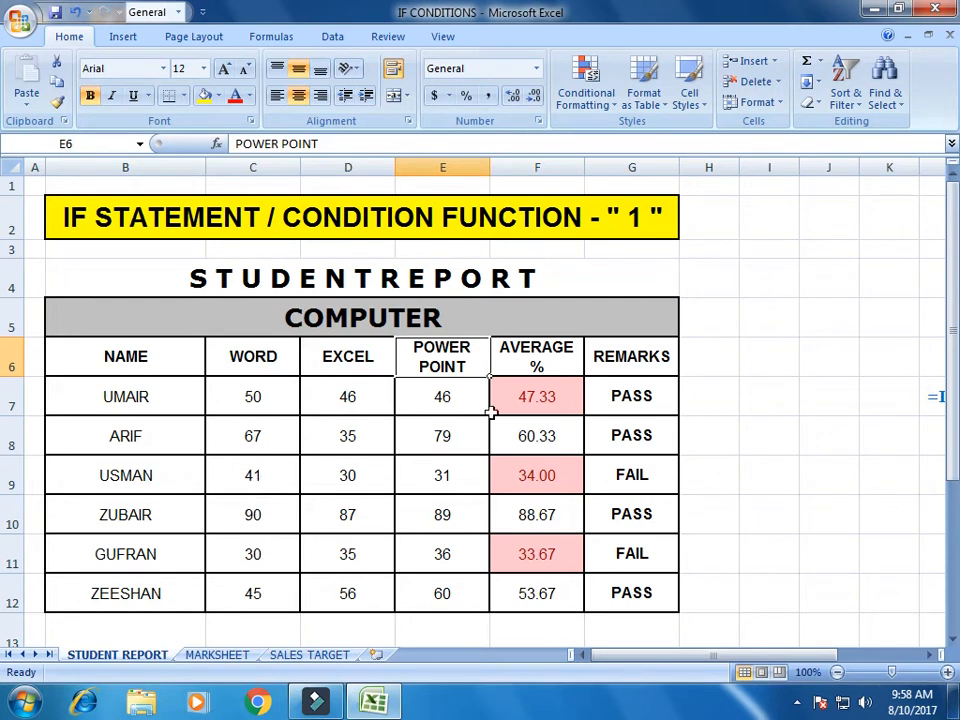
pyautogui.click(563, 358)
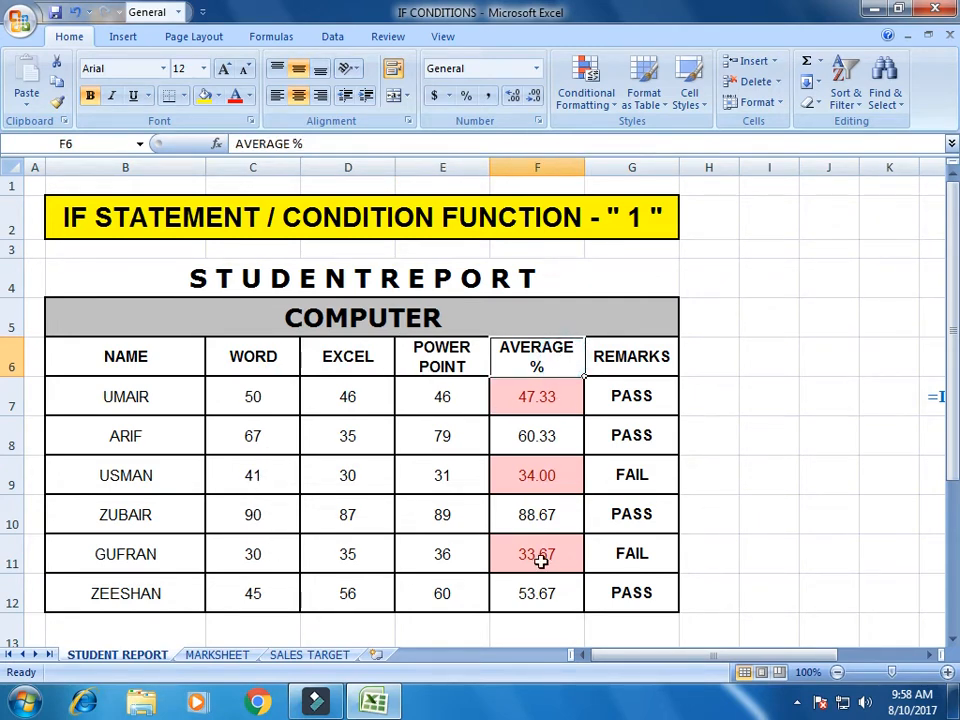
pyautogui.click(655, 390)
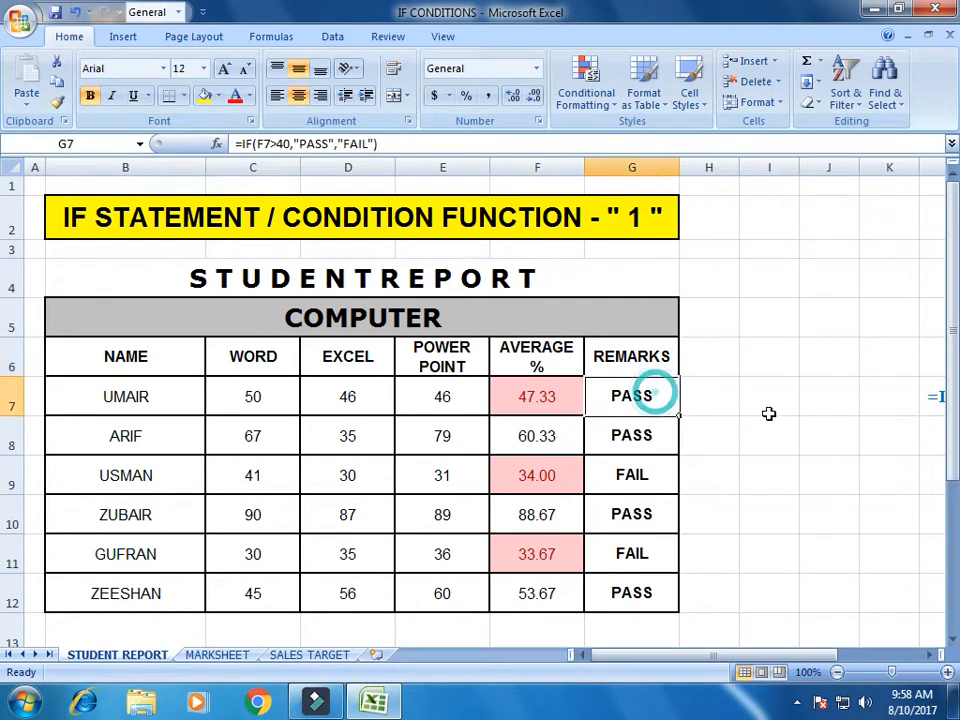
pyautogui.click(769, 402)
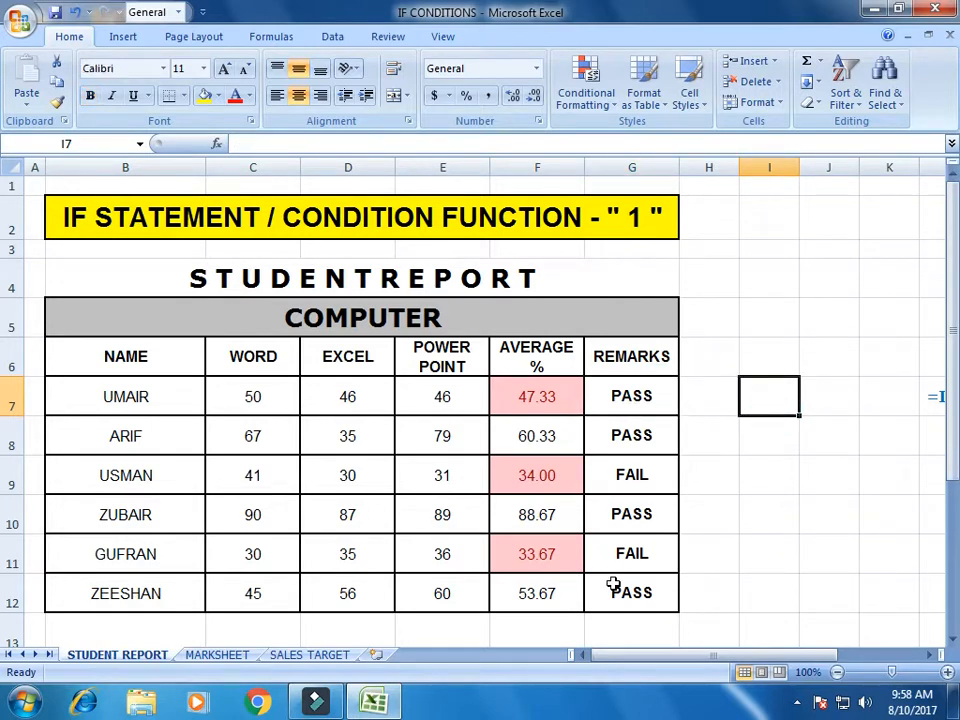
# Clear the existing remarks from cells G7:G12 of the student table
pyautogui.moveTo(665, 390); pyautogui.dragTo(651, 600)
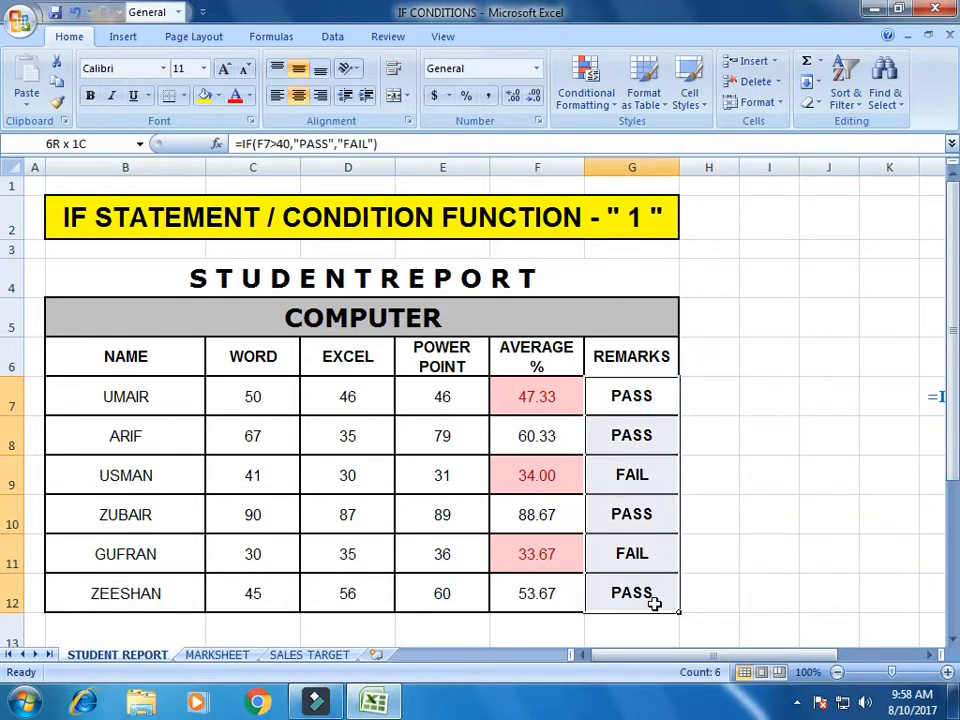
pyautogui.press('Delete')
pyautogui.click(778, 425)
pyautogui.click(650, 385)
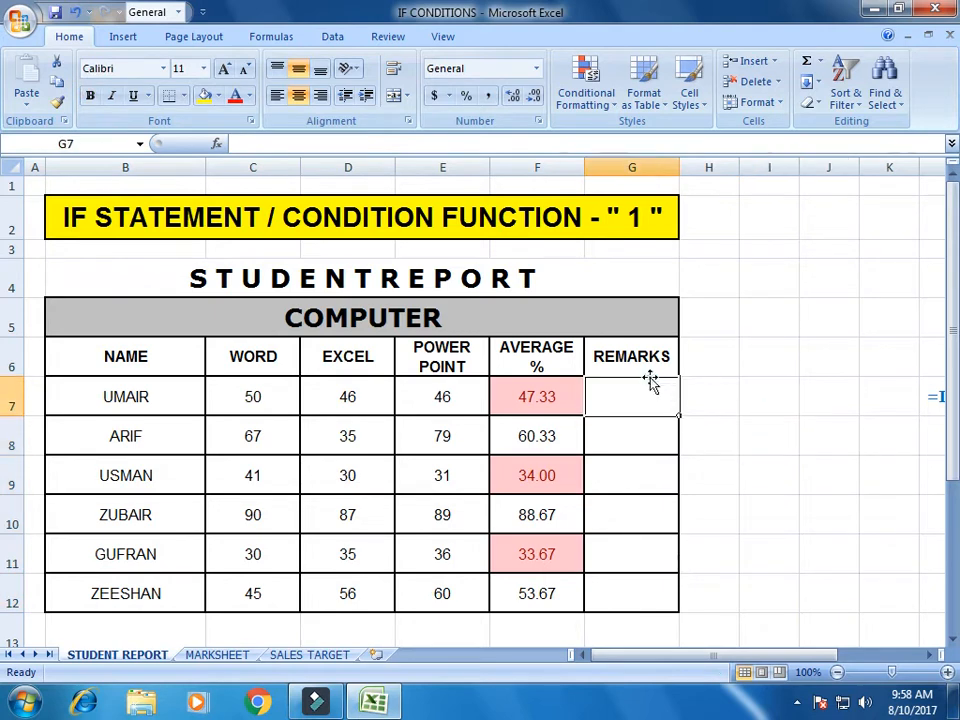
pyautogui.click(661, 395)
# Read the passing criteria note below the student table, returning to the top of the sheet
pyautogui.moveTo(948, 325); pyautogui.dragTo(953, 390)
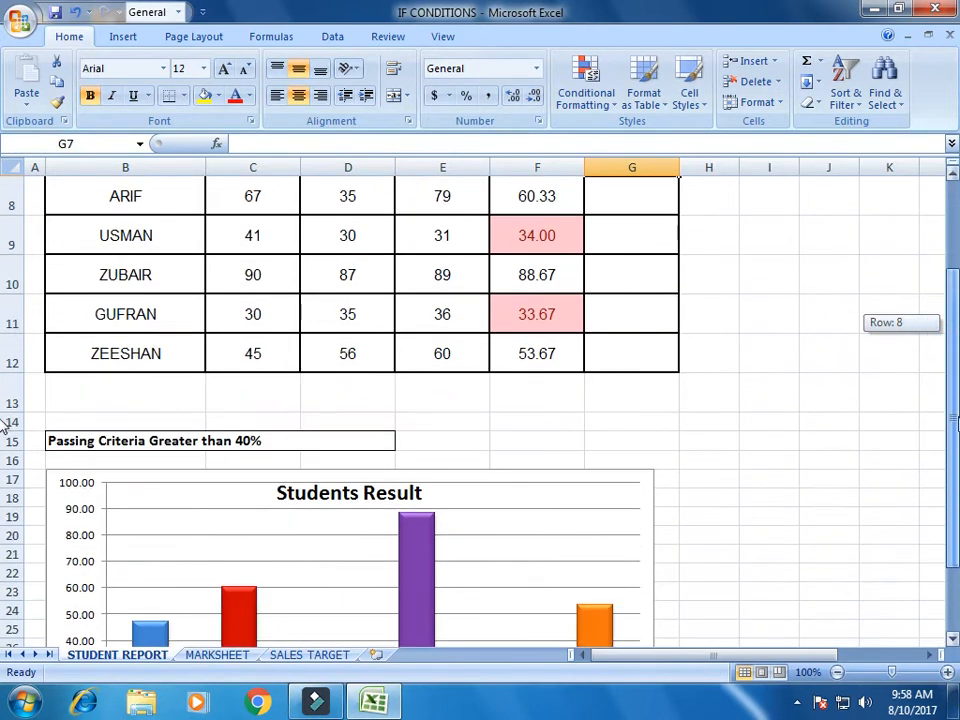
pyautogui.click(850, 420)
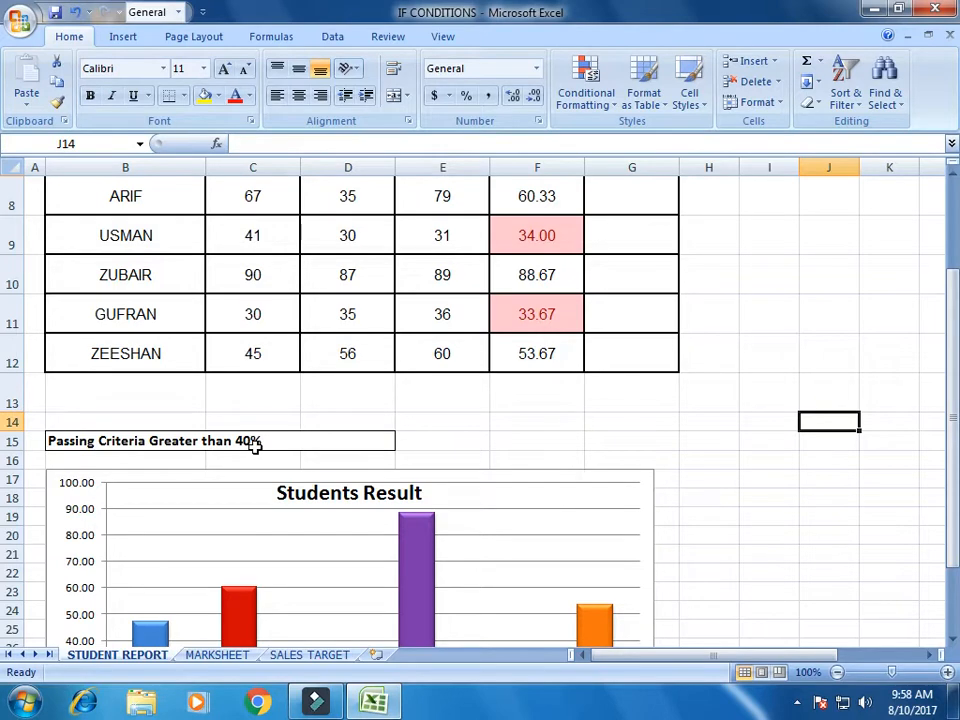
pyautogui.moveTo(949, 446); pyautogui.dragTo(799, 361)
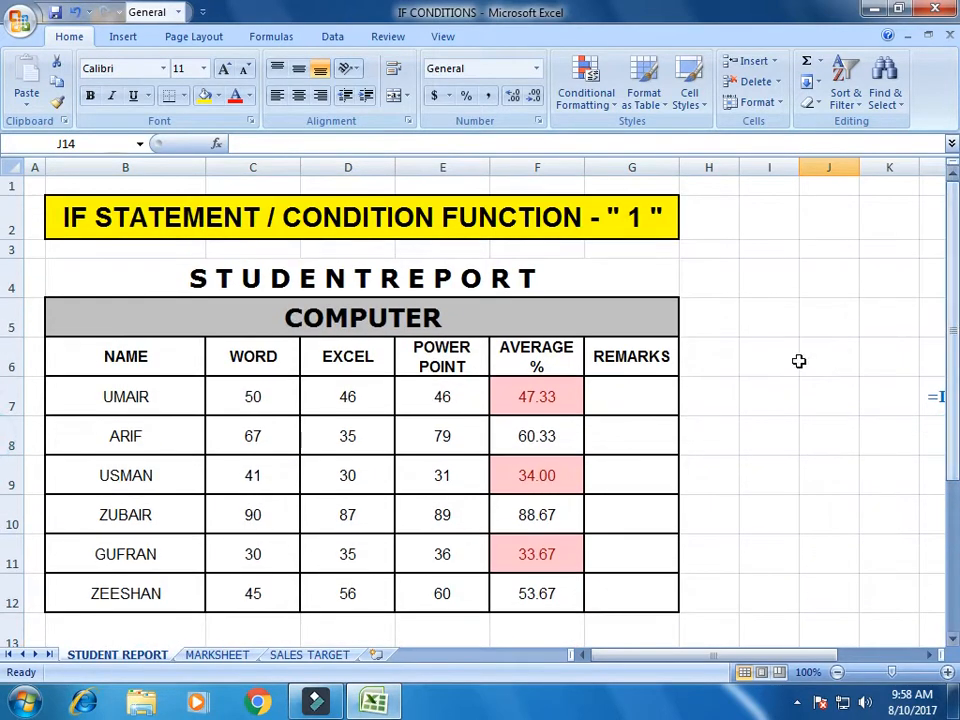
pyautogui.click(782, 364)
pyautogui.click(778, 405)
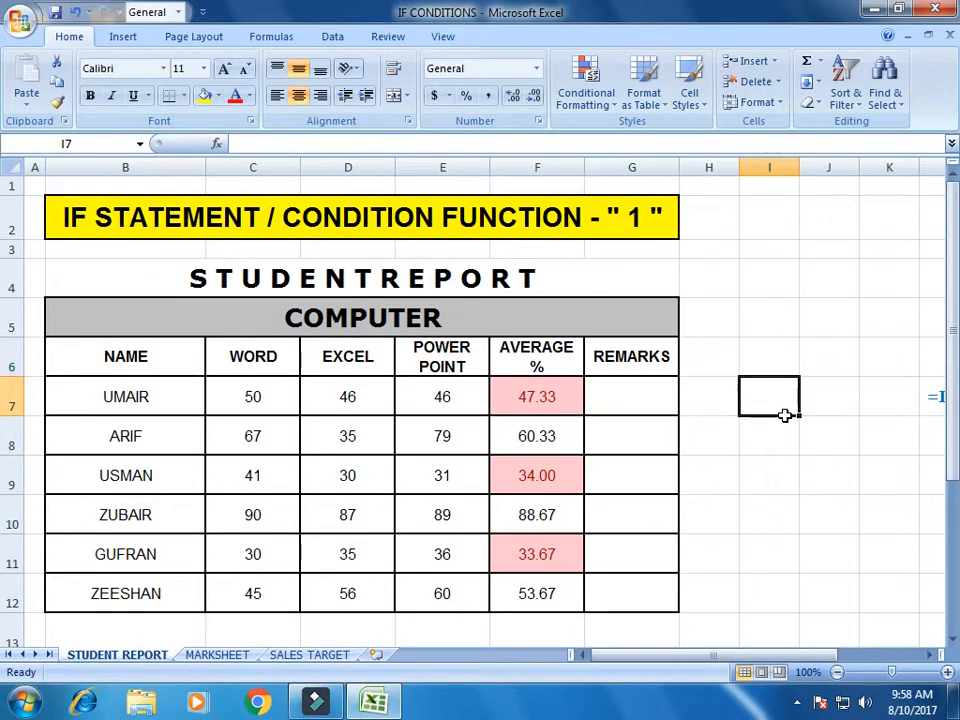
# Enter the formula =IF(F7>40,"PASS","FAIL") in cell G7, the first cell under REMARKS
pyautogui.click(633, 409)
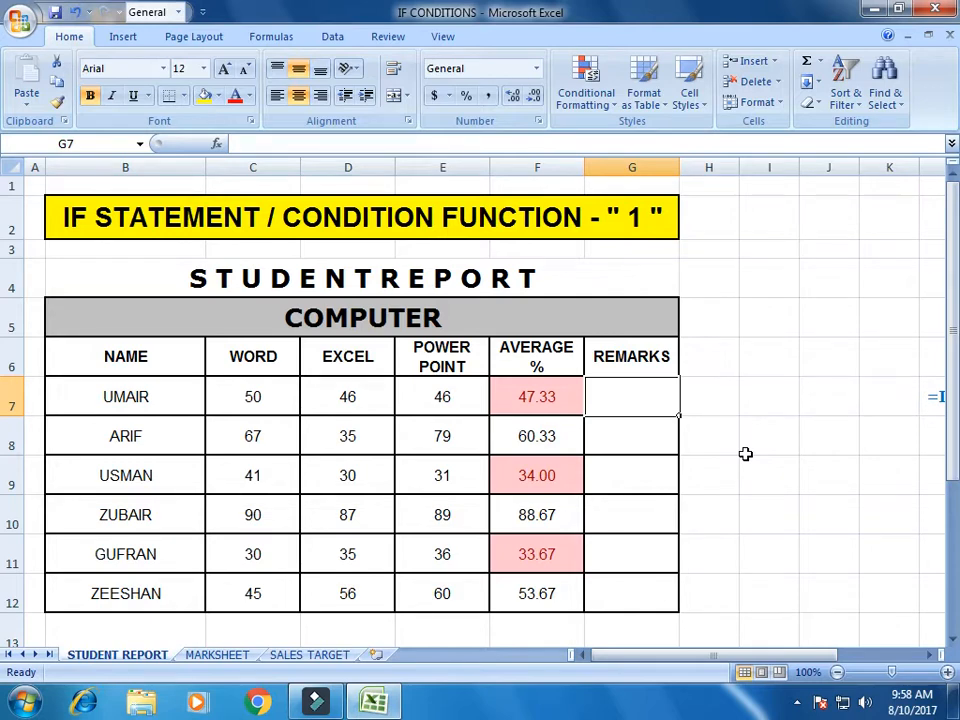
pyautogui.write('=')
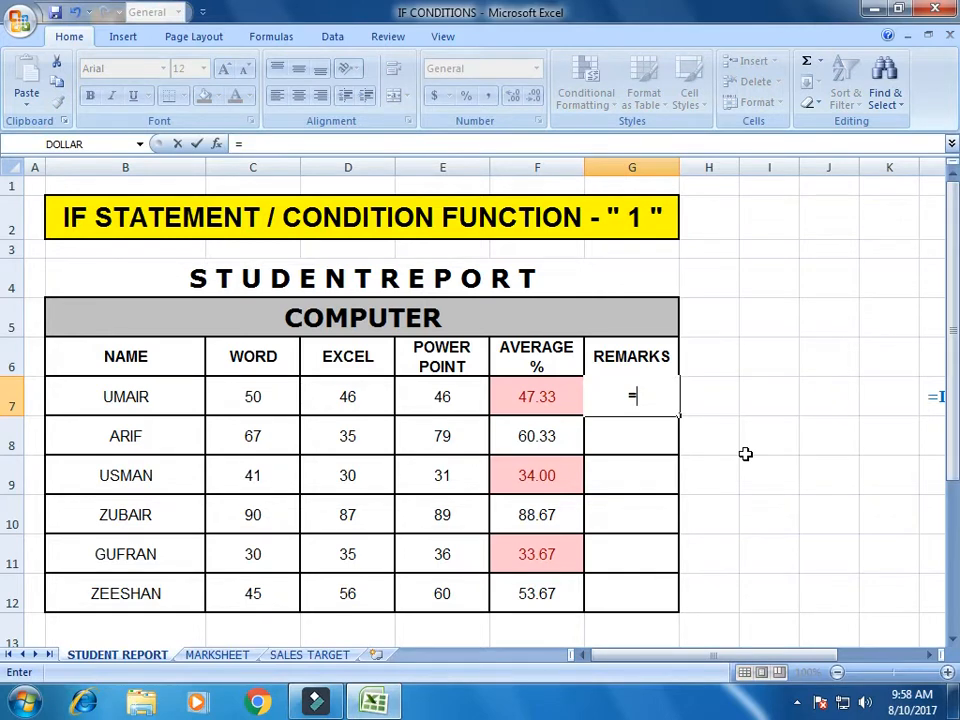
pyautogui.write('IF')
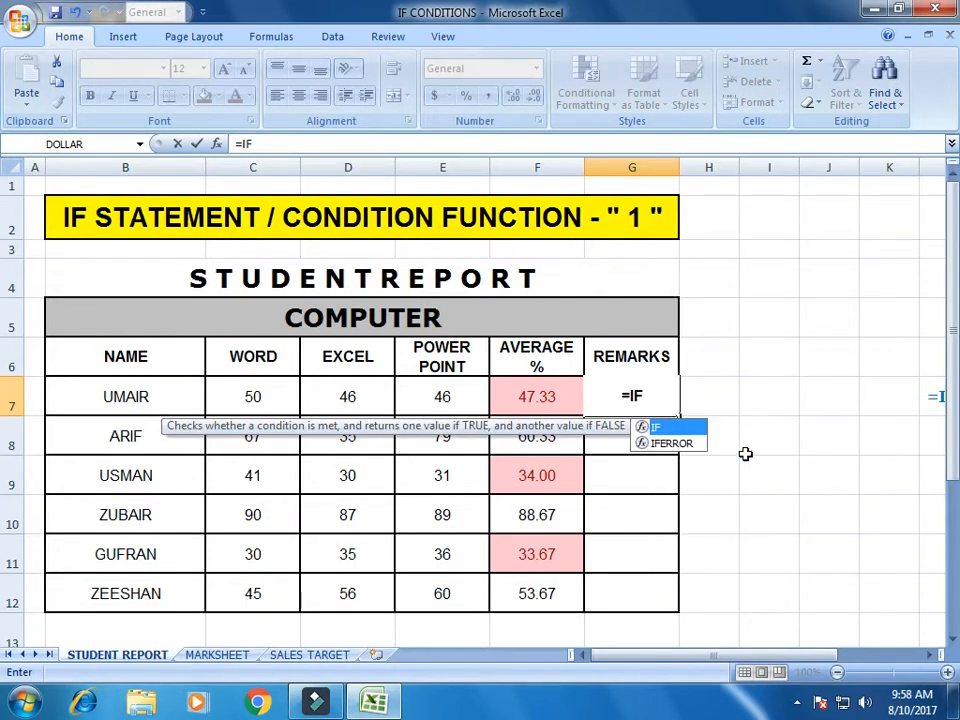
pyautogui.write('(')
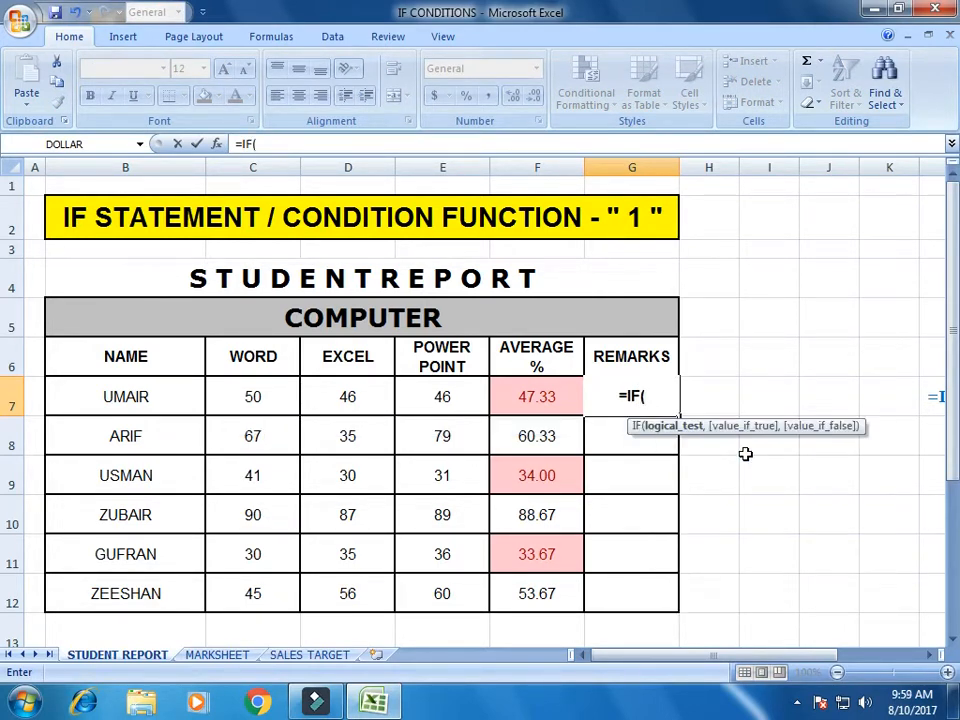
pyautogui.press('Left')
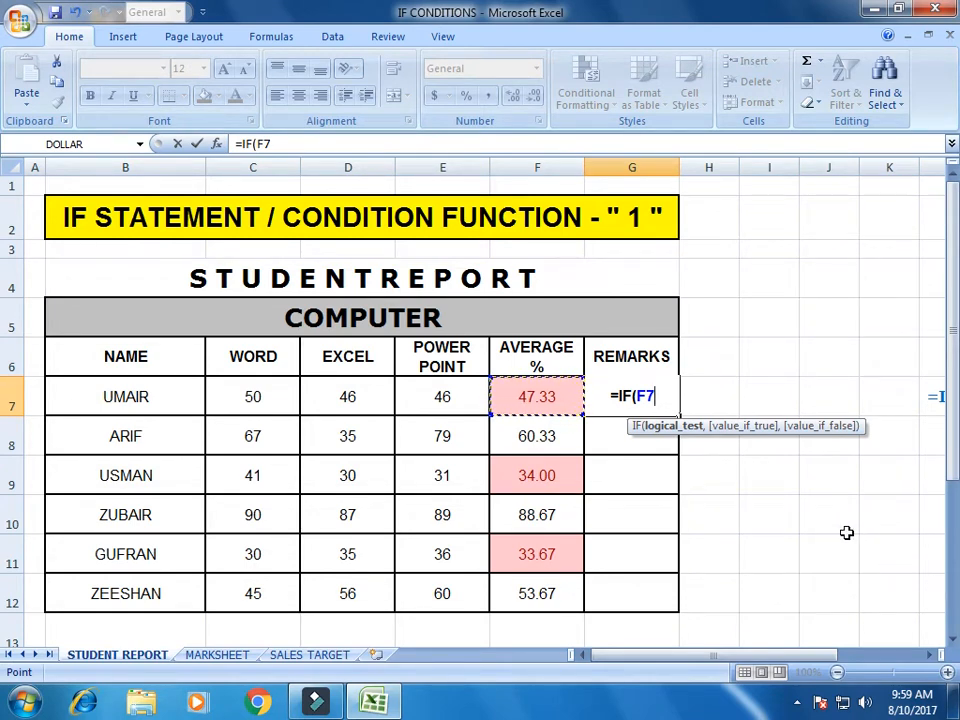
pyautogui.write('>')
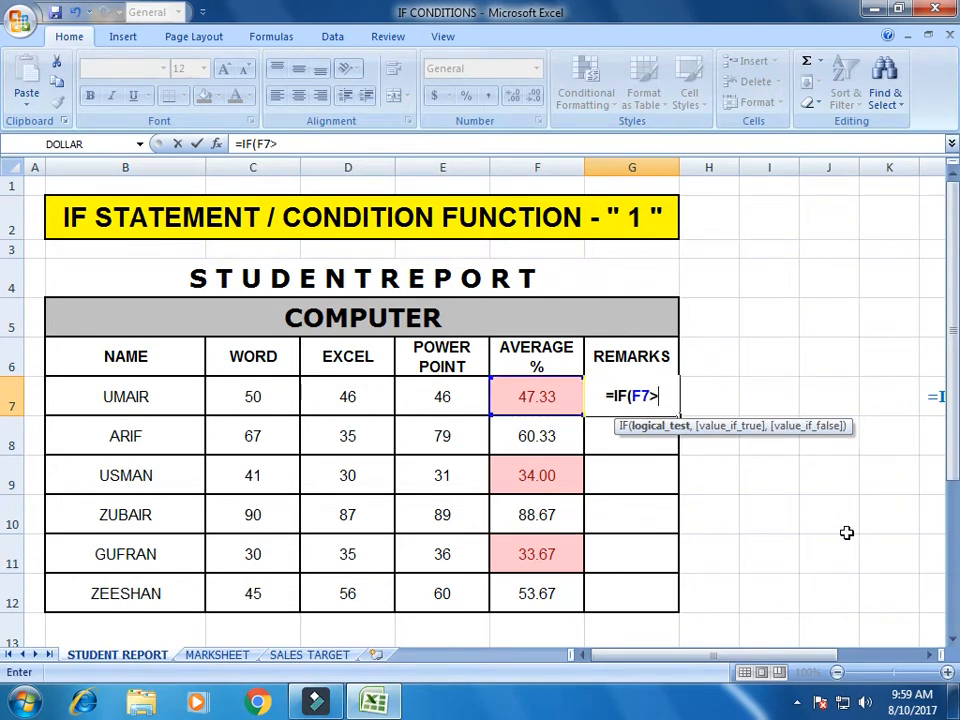
pyautogui.write('40')
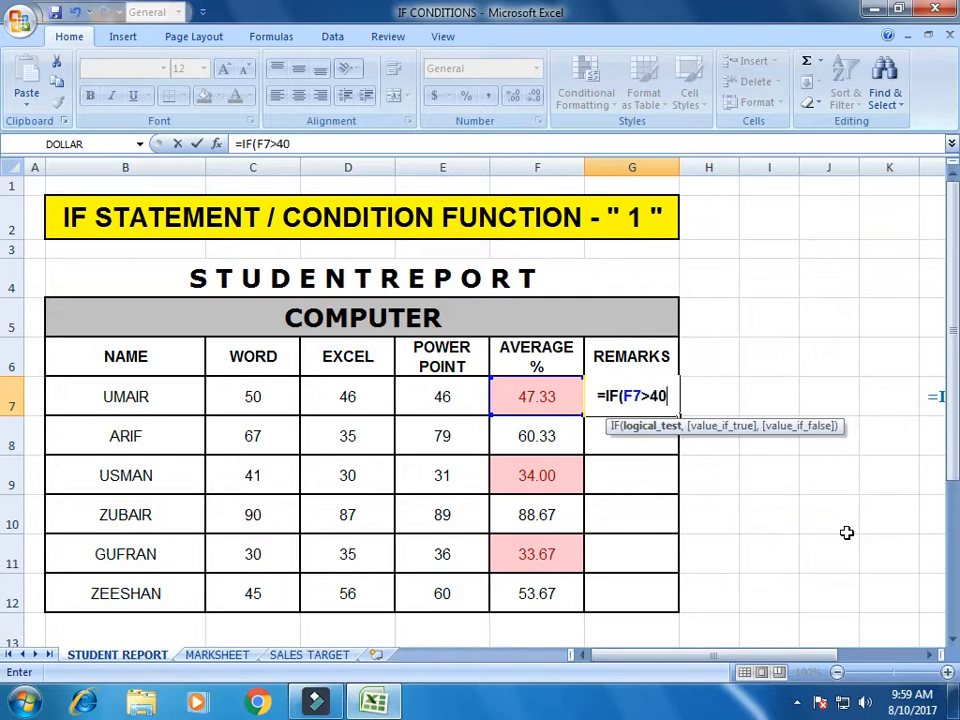
pyautogui.write(',')
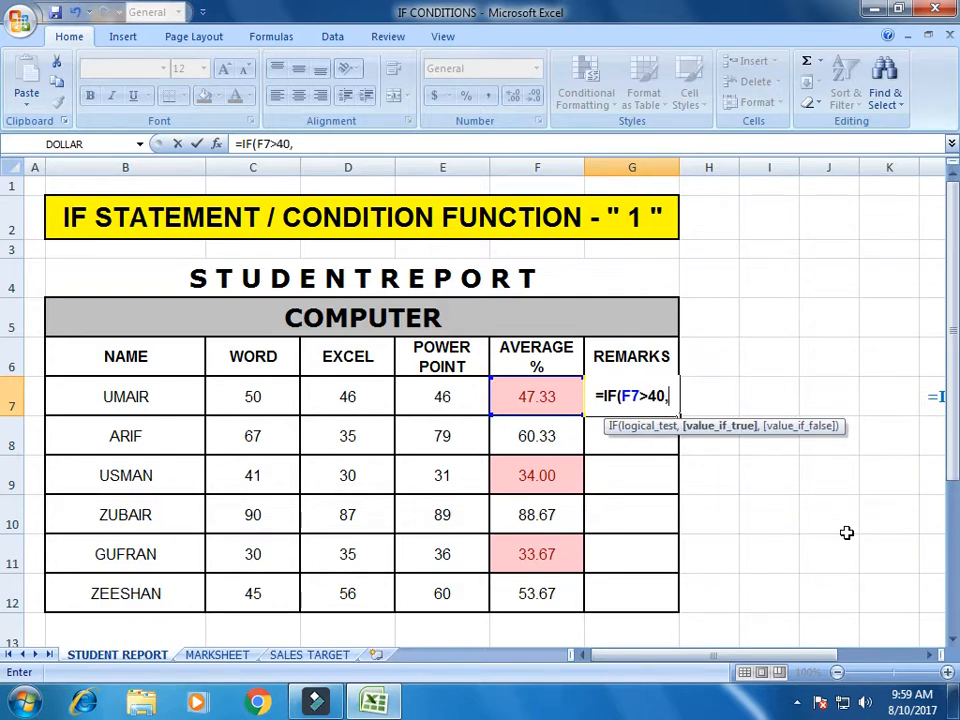
pyautogui.write('"PAS')
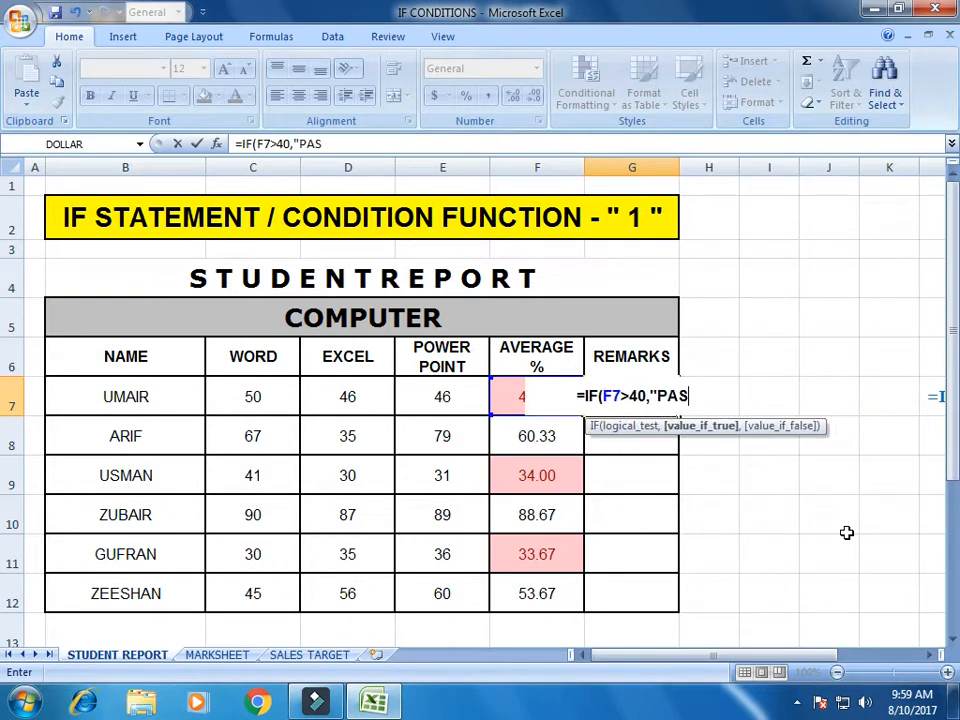
pyautogui.write('S"')
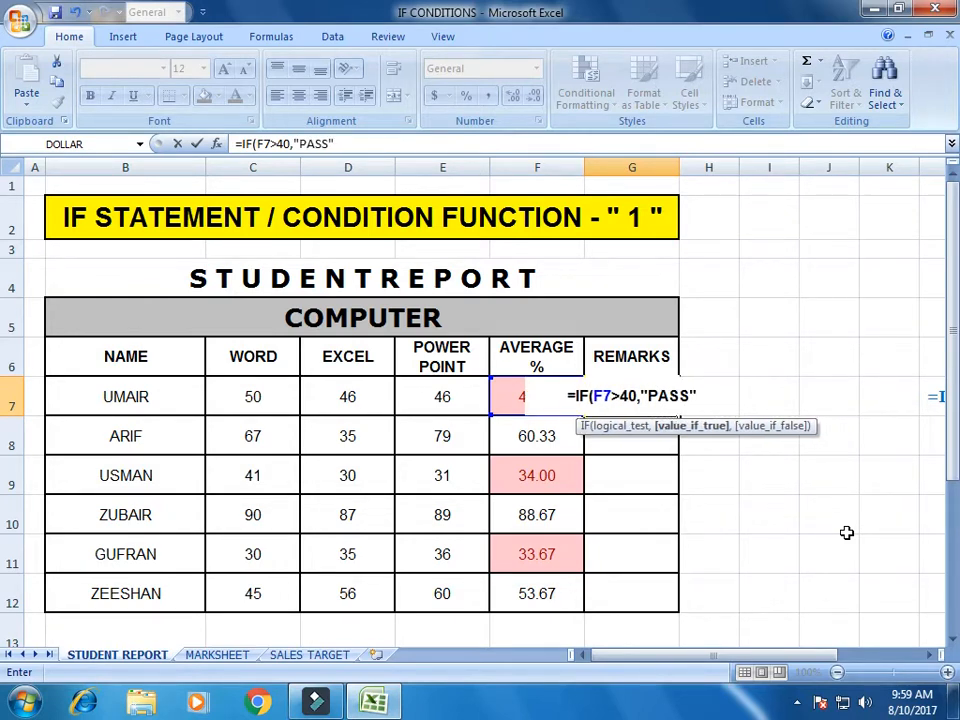
pyautogui.write(',')
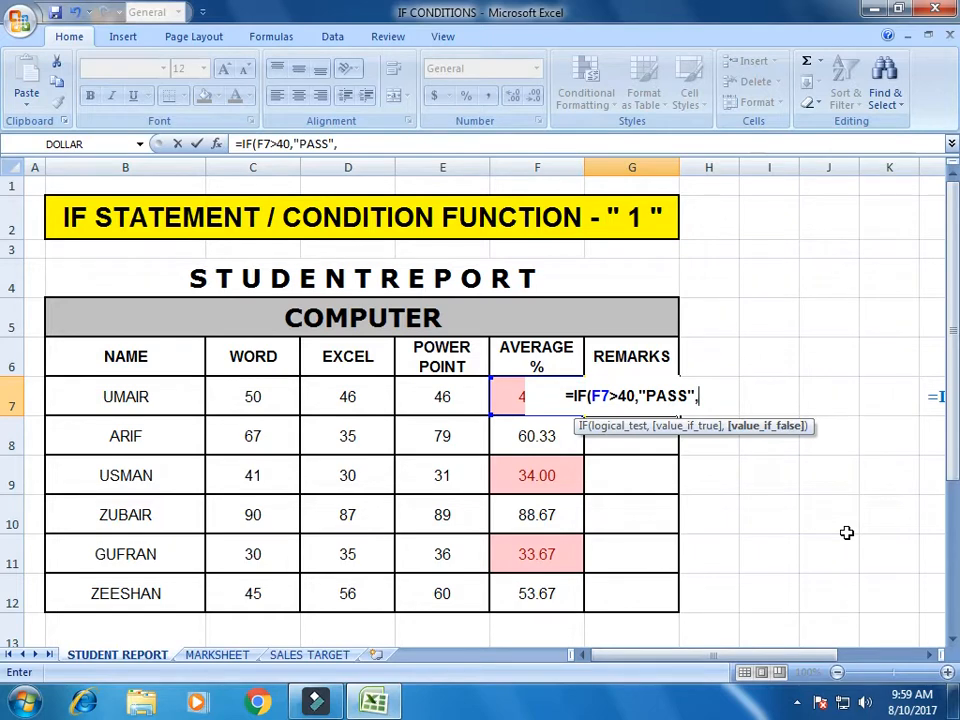
pyautogui.write('"FA')
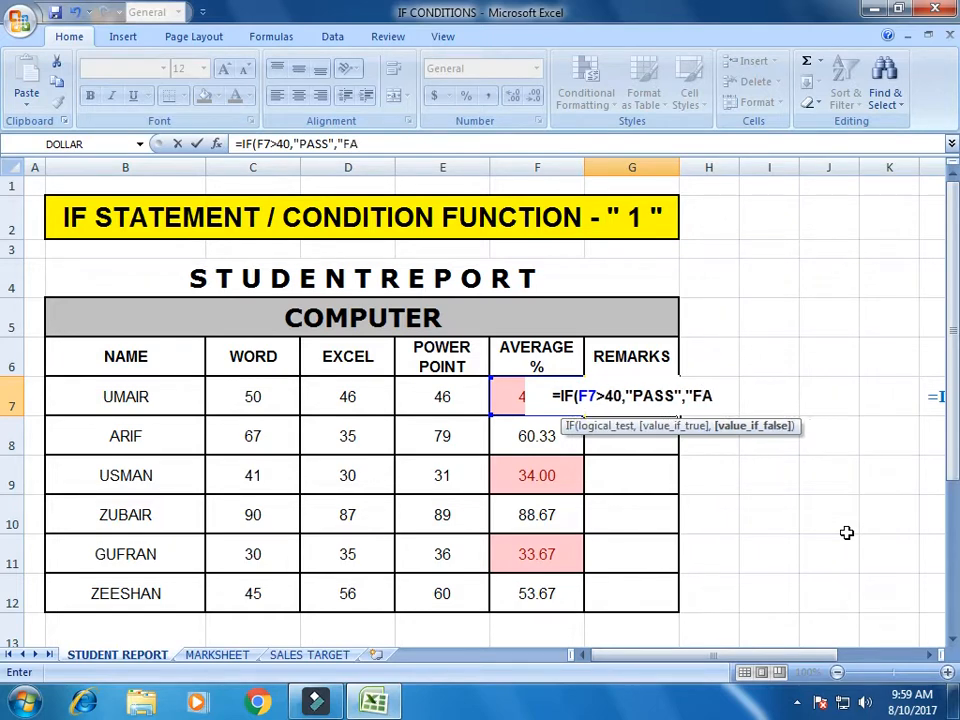
pyautogui.write('IL')
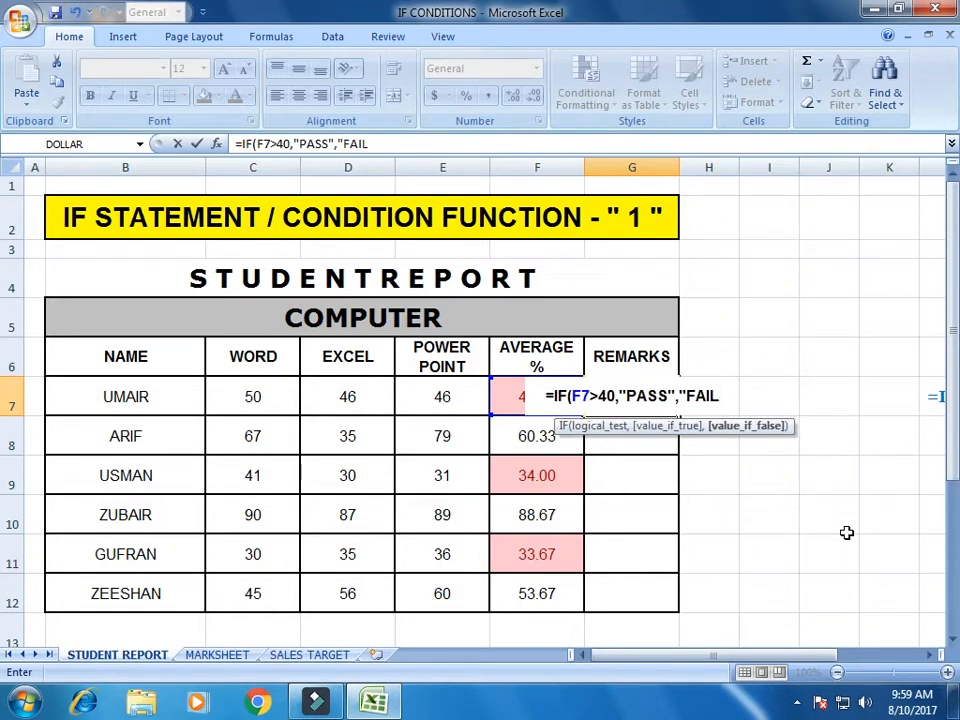
pyautogui.write('")')
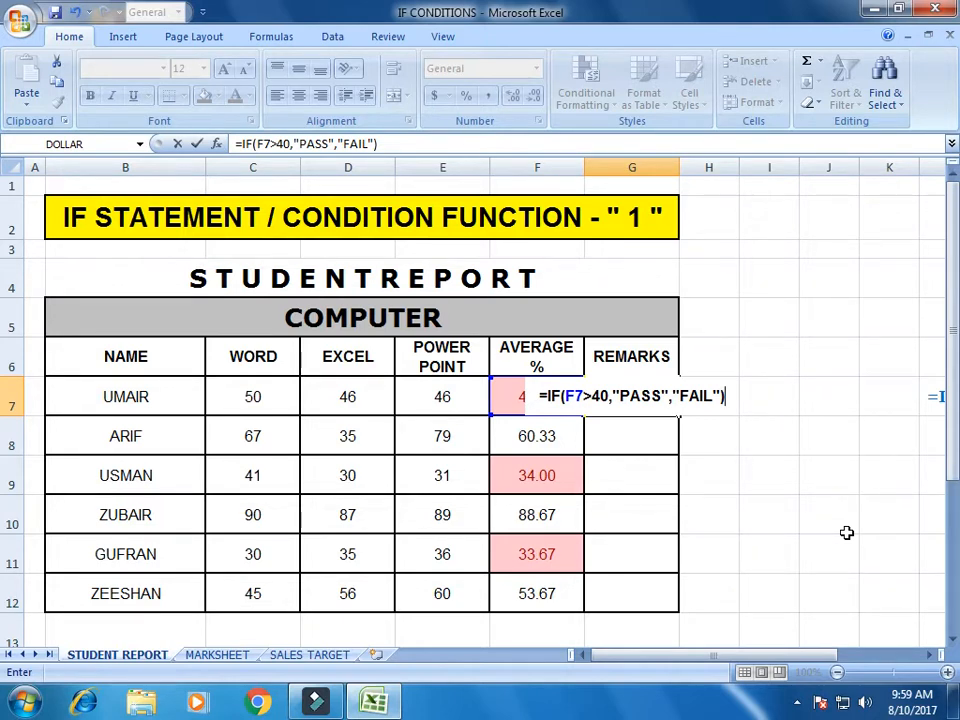
pyautogui.press('Return')
# Copy the IF formula from G7 into the remaining REMARKS cells, G8:G12
pyautogui.press('Up')
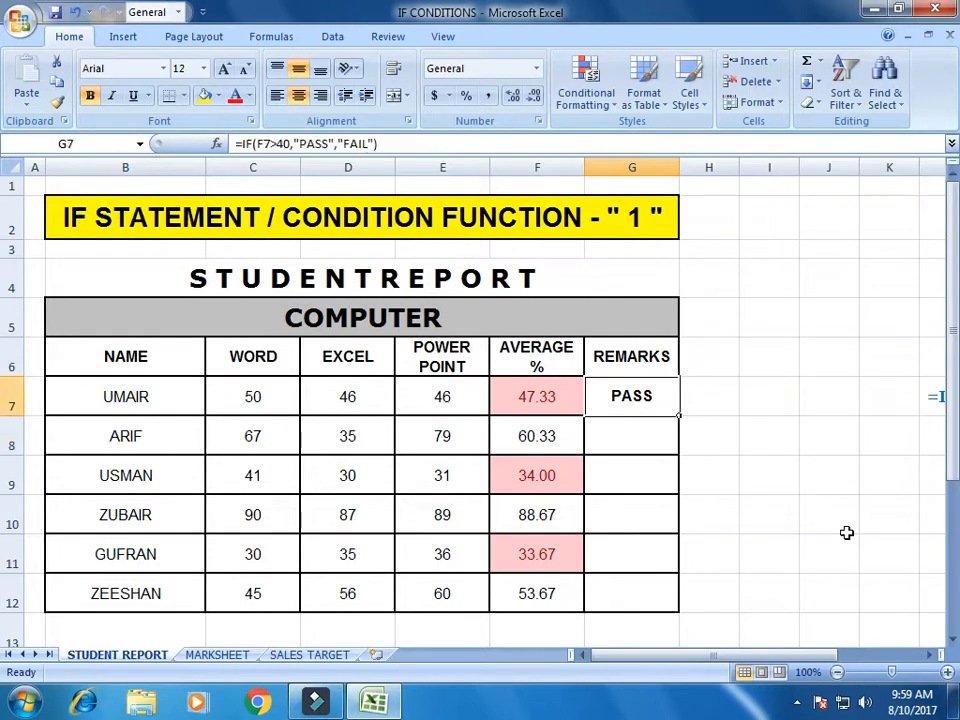
pyautogui.press('Left')
pyautogui.press('Right')
pyautogui.hotkey('ctrl', 'c')
pyautogui.press('Down')
pyautogui.hotkey('shift', 'Down')
pyautogui.hotkey('shift', 'Down')
pyautogui.hotkey('shift', 'Down')
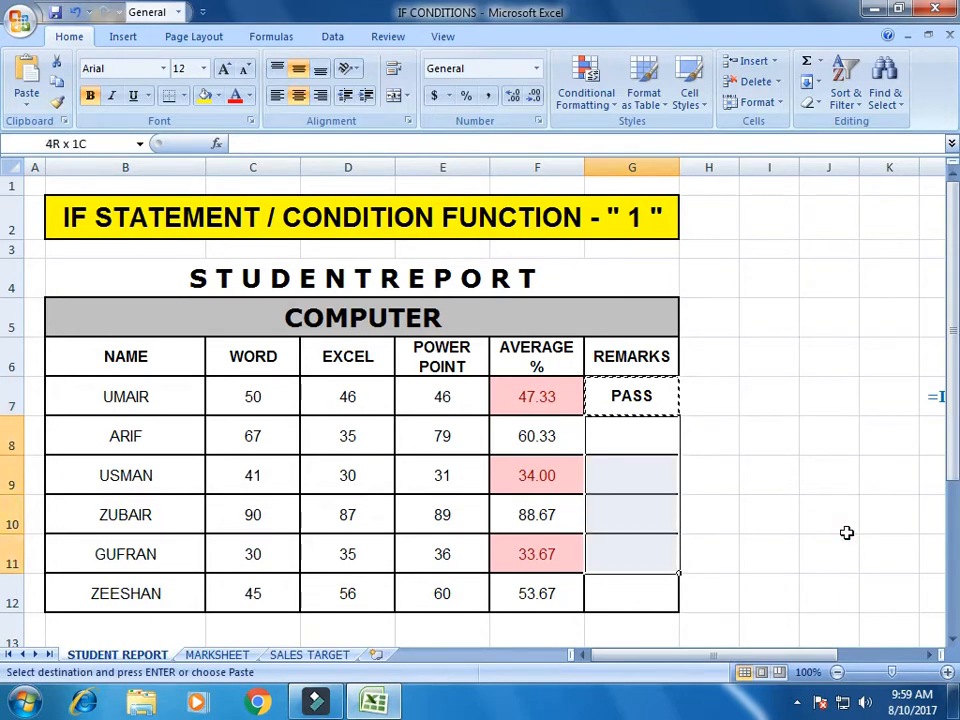
pyautogui.hotkey('shift', 'Down')
pyautogui.hotkey('ctrl', 'v')
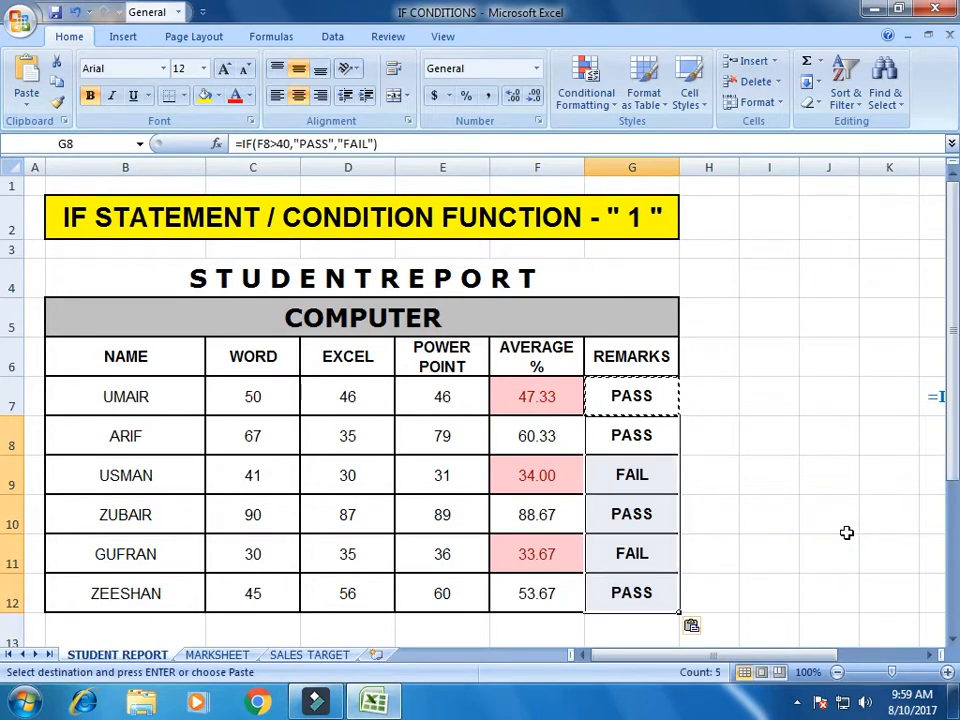
pyautogui.press('Left')
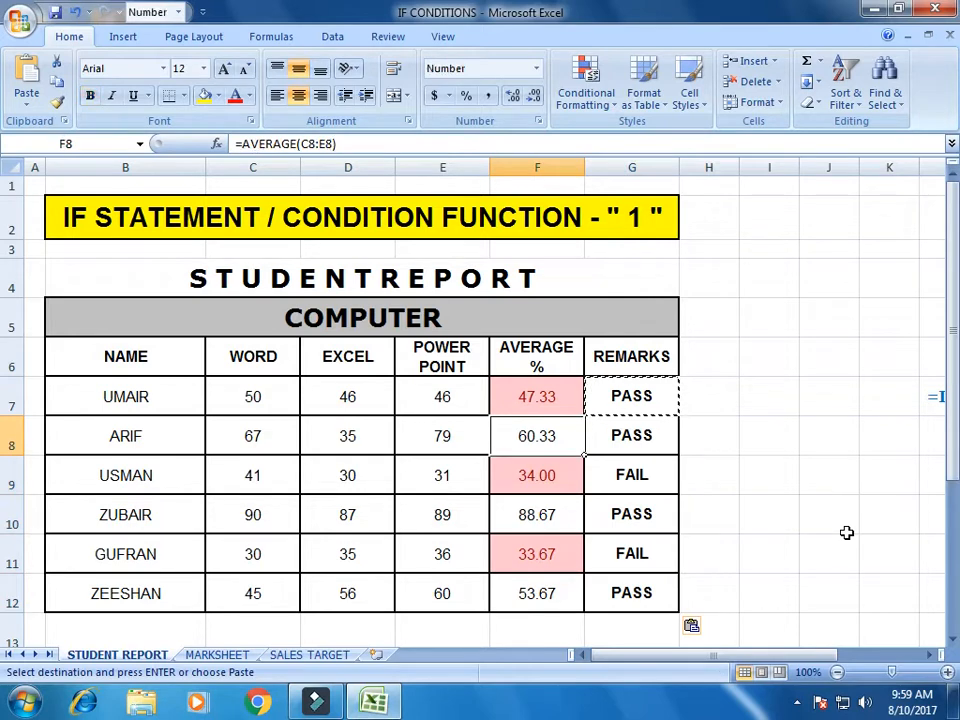
# Review the copied IF formulas in the REMARKS column down to G12 and the sample formula written in cell L7
pyautogui.press('Right')
pyautogui.press('Left')
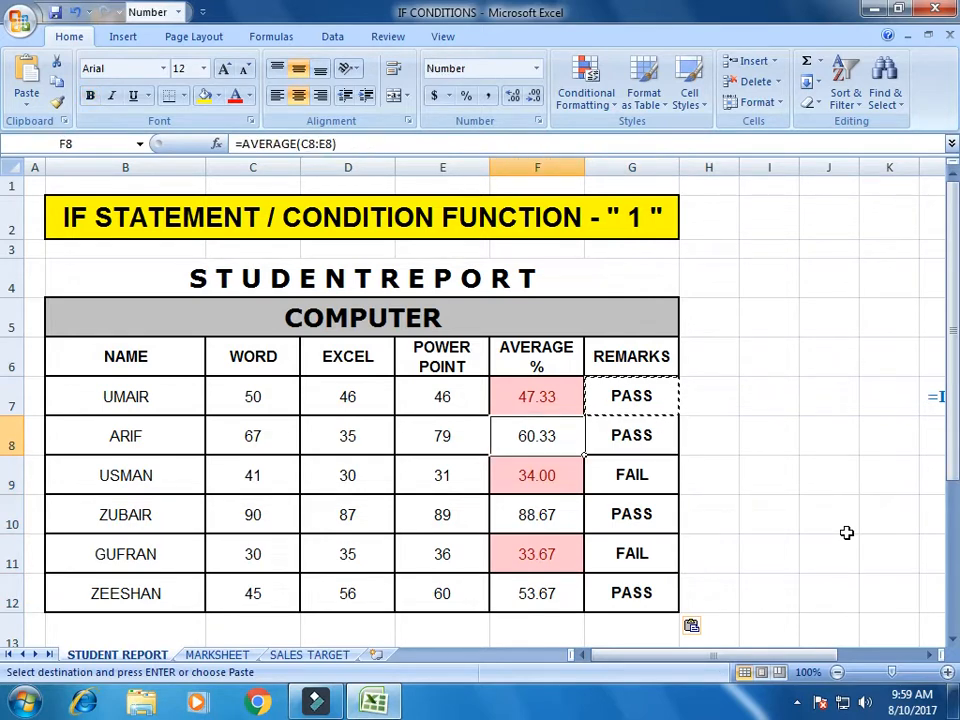
pyautogui.press('Down')
pyautogui.press('Right')
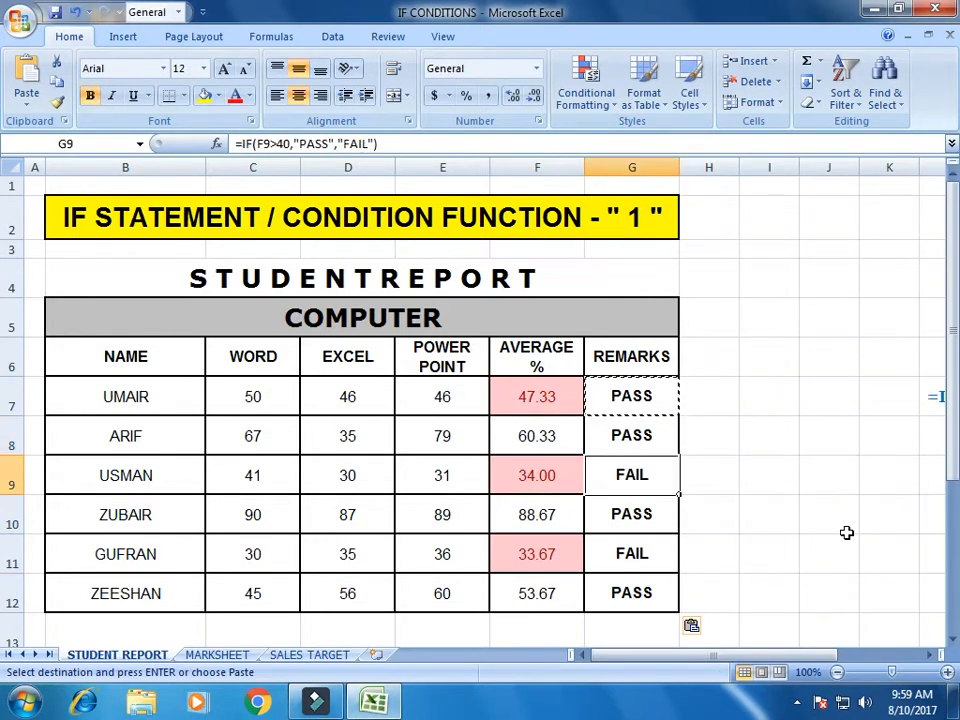
pyautogui.press('Down')
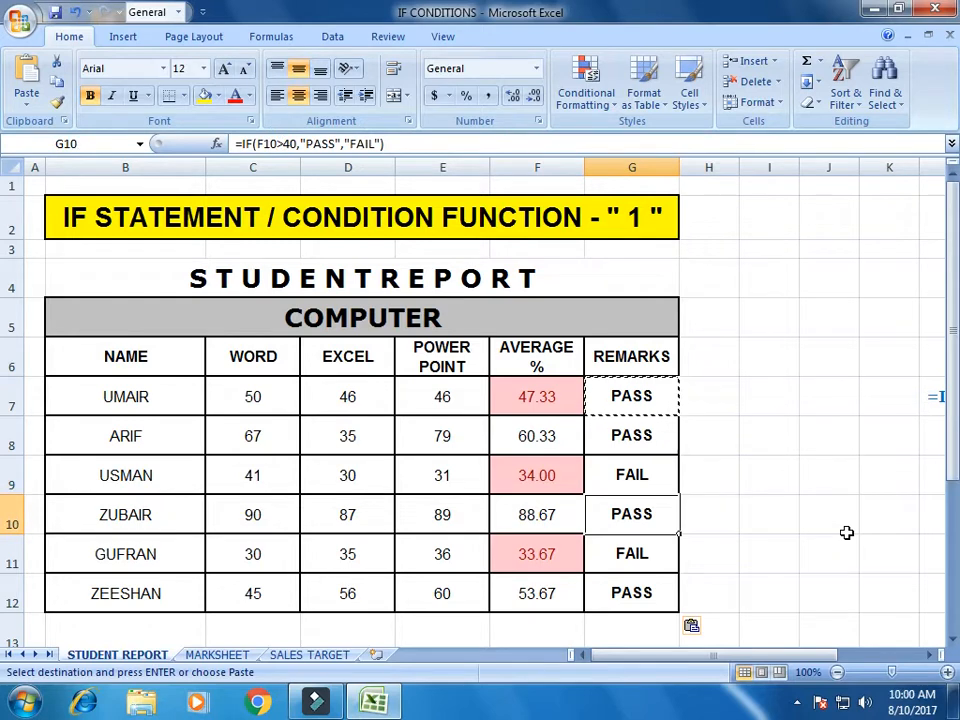
pyautogui.press('Down')
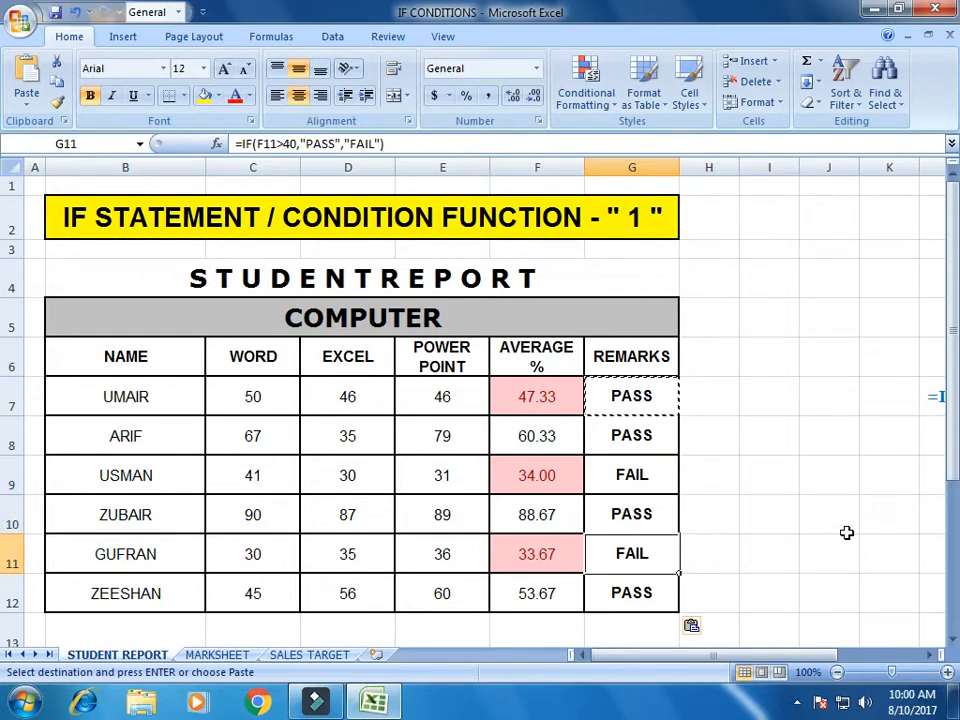
pyautogui.press('Down')
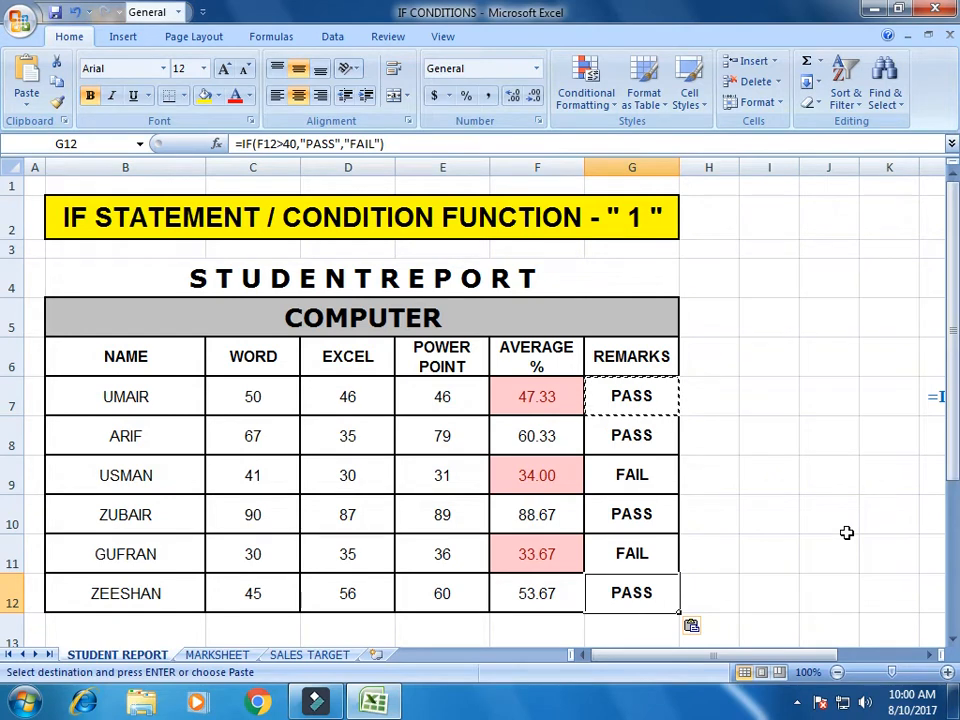
pyautogui.moveTo(681, 656); pyautogui.dragTo(797, 662)
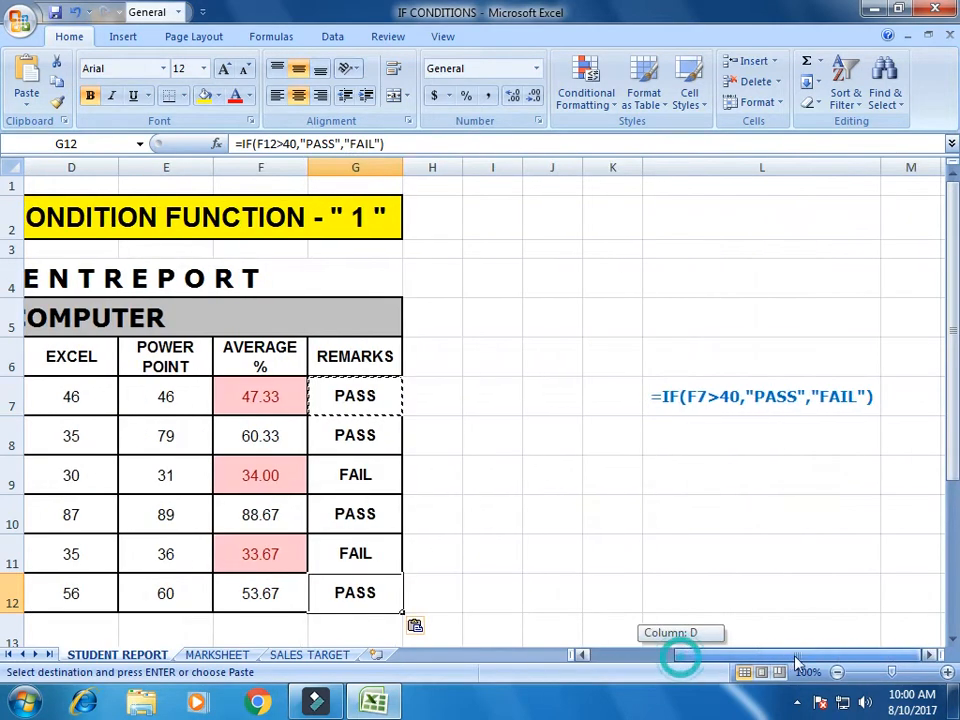
pyautogui.click(711, 551)
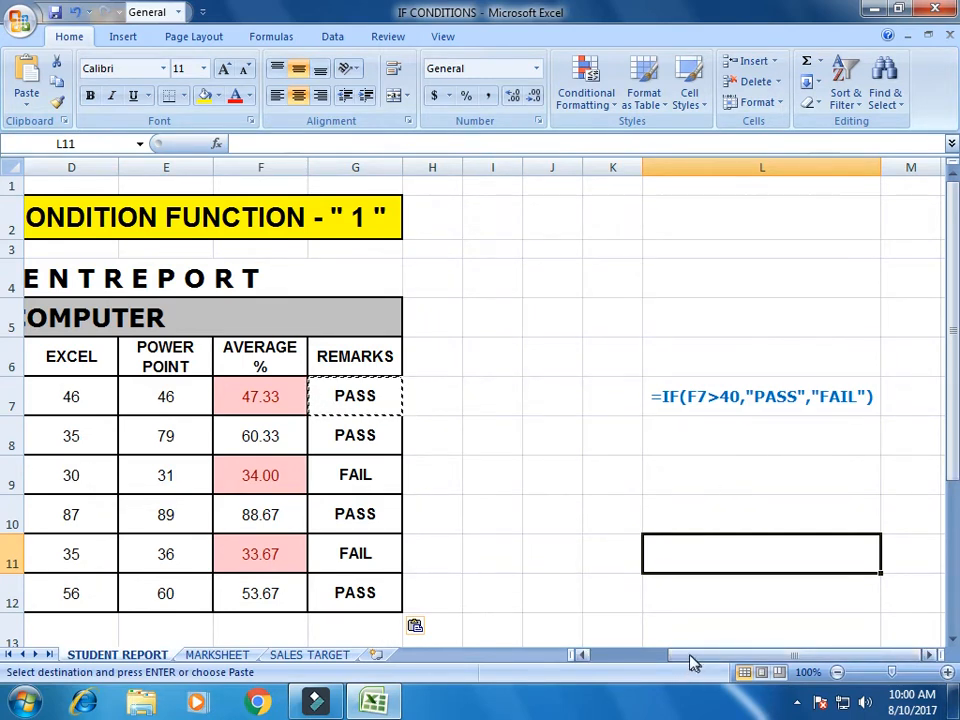
# Open the MARKSHEET sheet and bring its title and the whole class table into view
pyautogui.moveTo(690, 662); pyautogui.dragTo(199, 639)
pyautogui.click(212, 655)
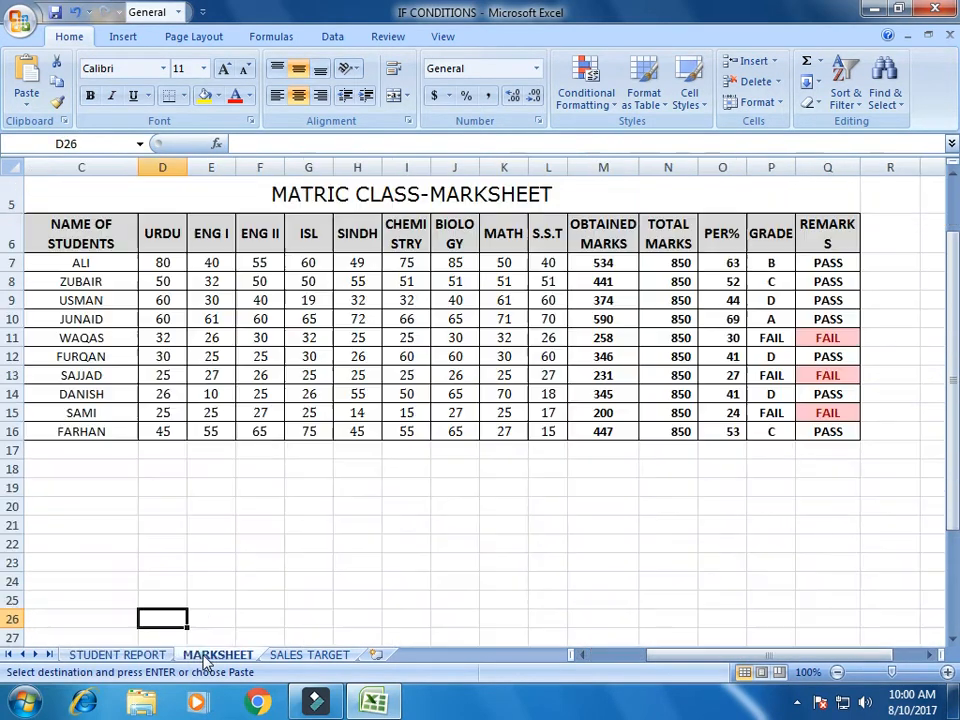
pyautogui.click(340, 562)
pyautogui.moveTo(953, 215); pyautogui.dragTo(953, 185)
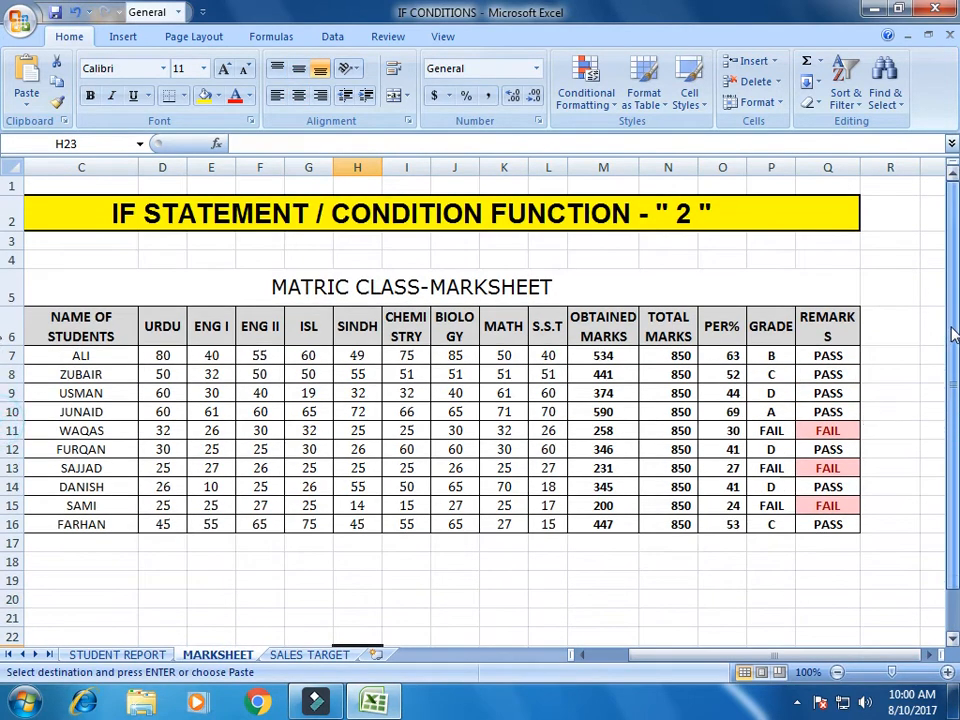
pyautogui.click(722, 259)
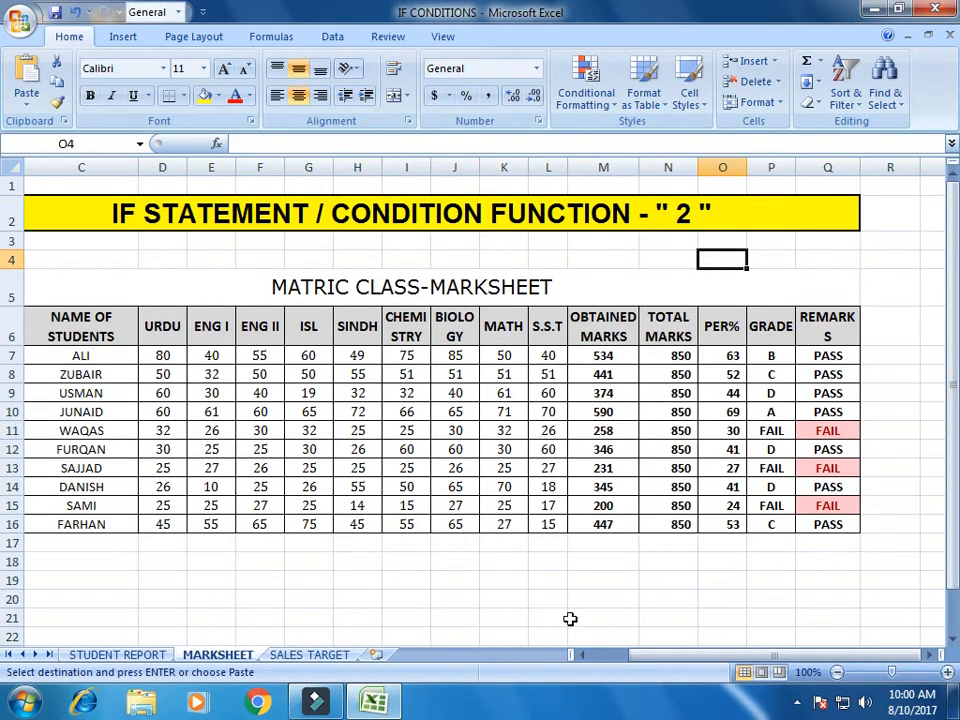
# Clear the existing grades from cells P7:P16 of the marksheet's GRADE column
pyautogui.click(606, 616)
pyautogui.moveTo(768, 356); pyautogui.dragTo(767, 526)
pyautogui.press('Delete')
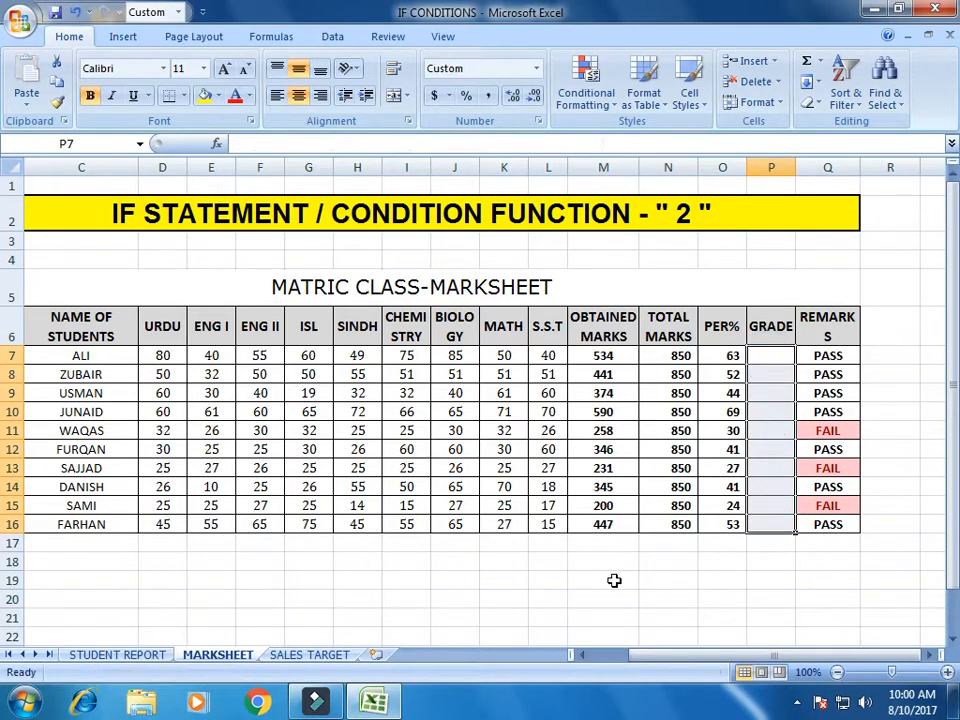
# Zoom the marksheet to 130% and examine the PER%, GRADE and REMARKS columns
pyautogui.click(615, 579)
pyautogui.moveTo(731, 656); pyautogui.dragTo(822, 657)
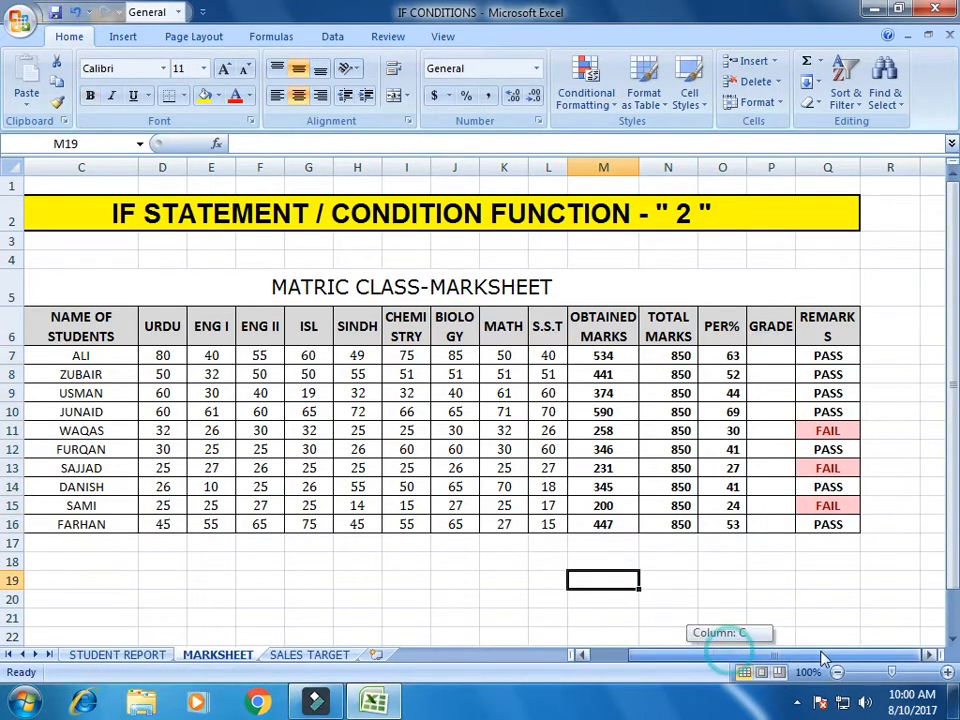
pyautogui.click(946, 672)
pyautogui.click(946, 672)
pyautogui.click(946, 672)
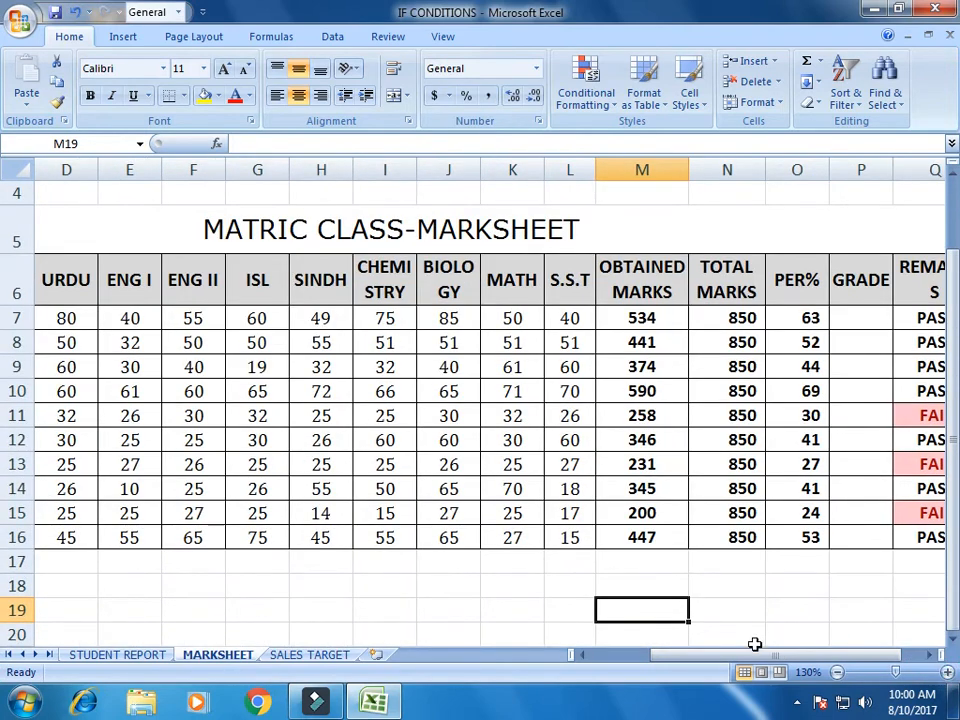
pyautogui.moveTo(754, 655); pyautogui.dragTo(831, 638)
pyautogui.click(803, 614)
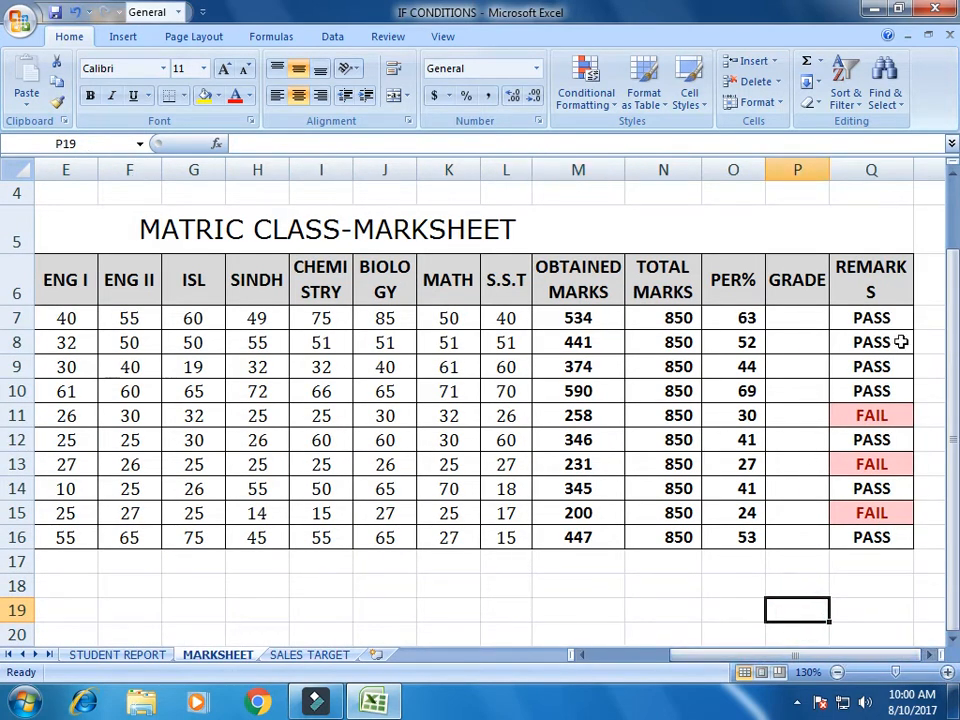
pyautogui.click(810, 316)
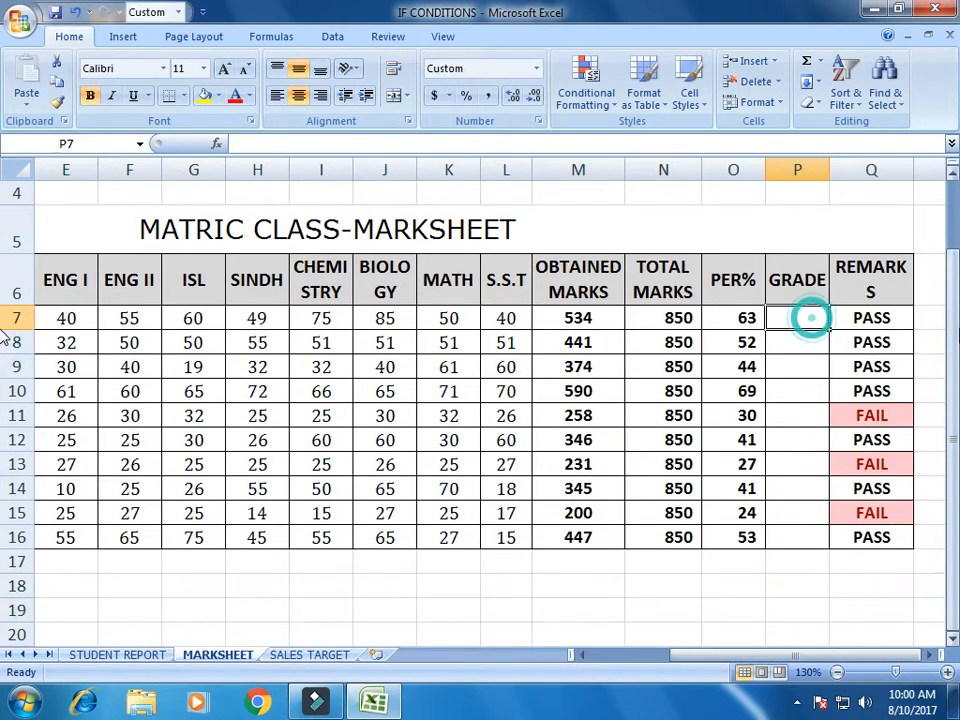
pyautogui.click(633, 583)
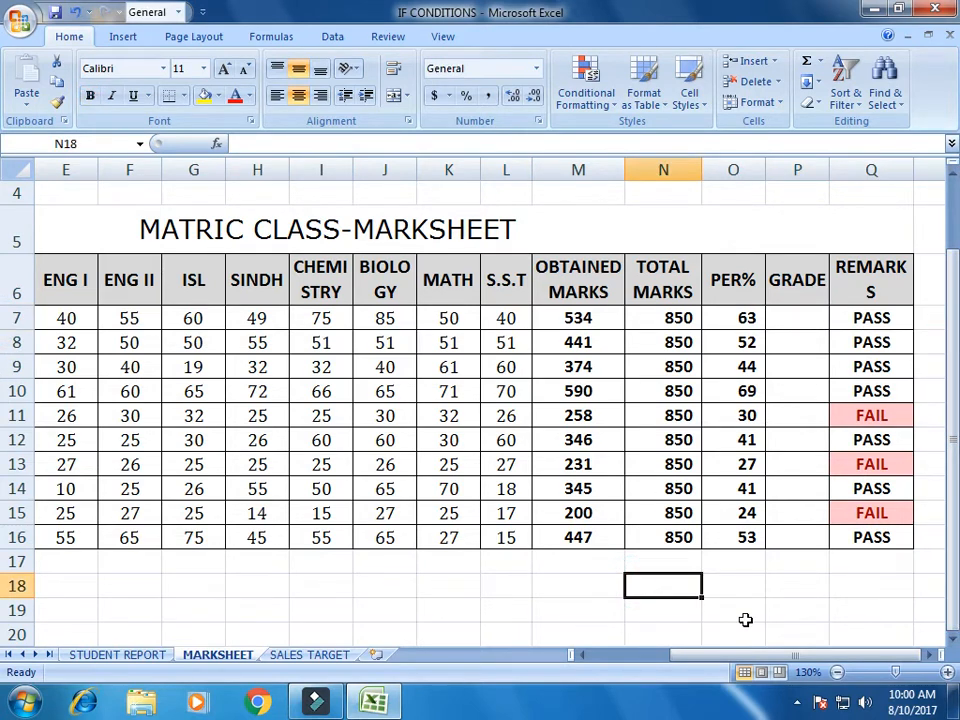
# Enter the grade thresholds 69, 59, 49 and 39 in cells N18:N21 below the marksheet table
pyautogui.press('Down')
pyautogui.press('Down')
pyautogui.press('Down')
pyautogui.press('Down')
pyautogui.press('Down')
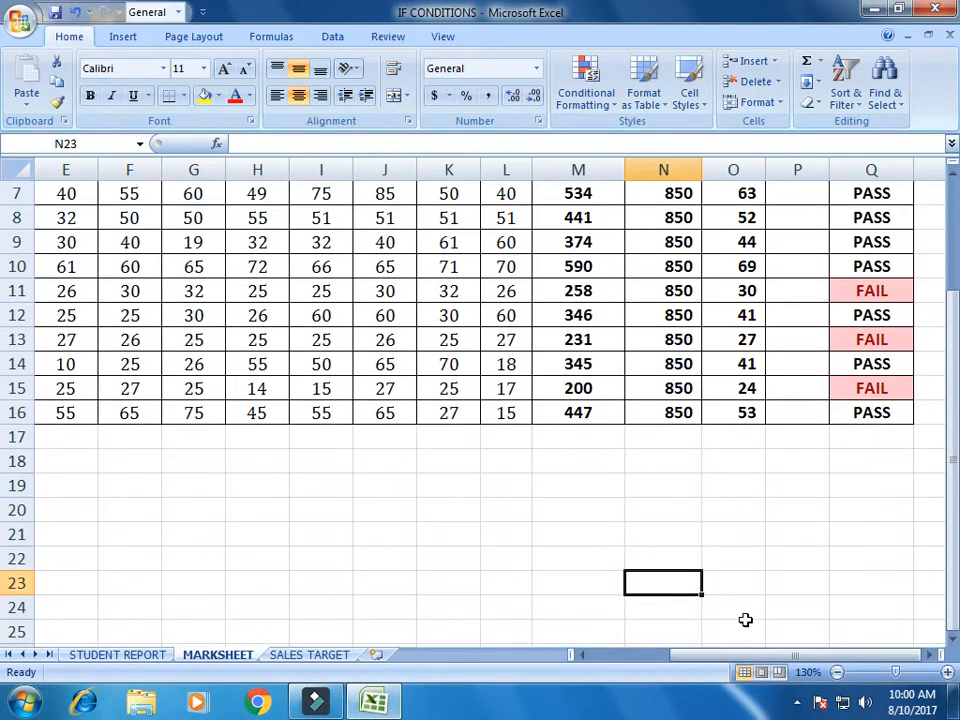
pyautogui.press('Up')
pyautogui.press('Up')
pyautogui.press('Up')
pyautogui.press('Up')
pyautogui.press('Up')
pyautogui.write('69')
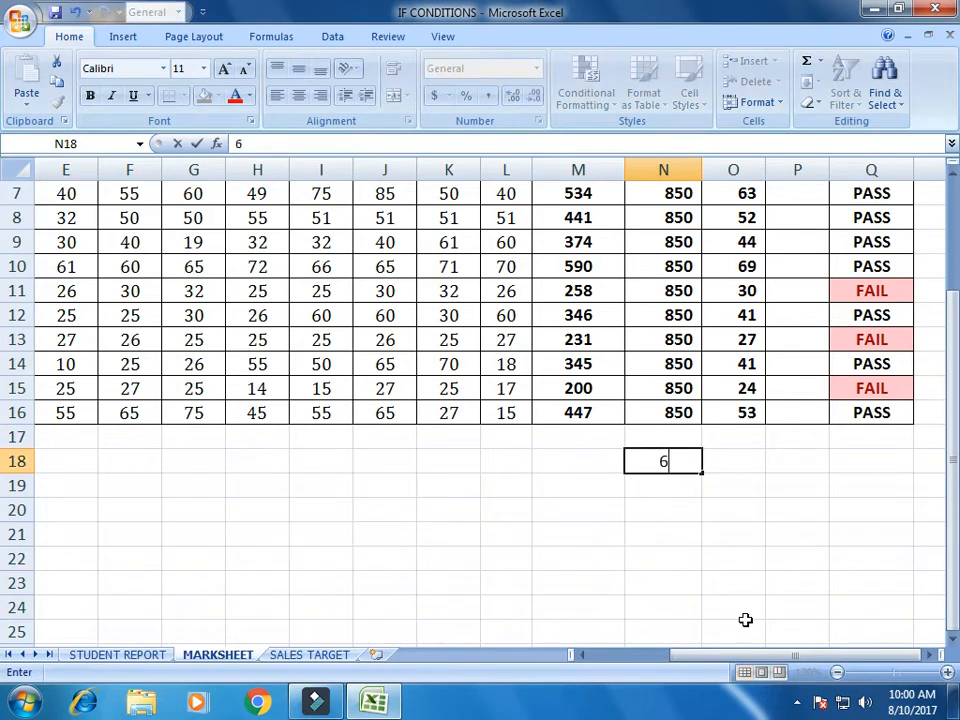
pyautogui.press('Return')
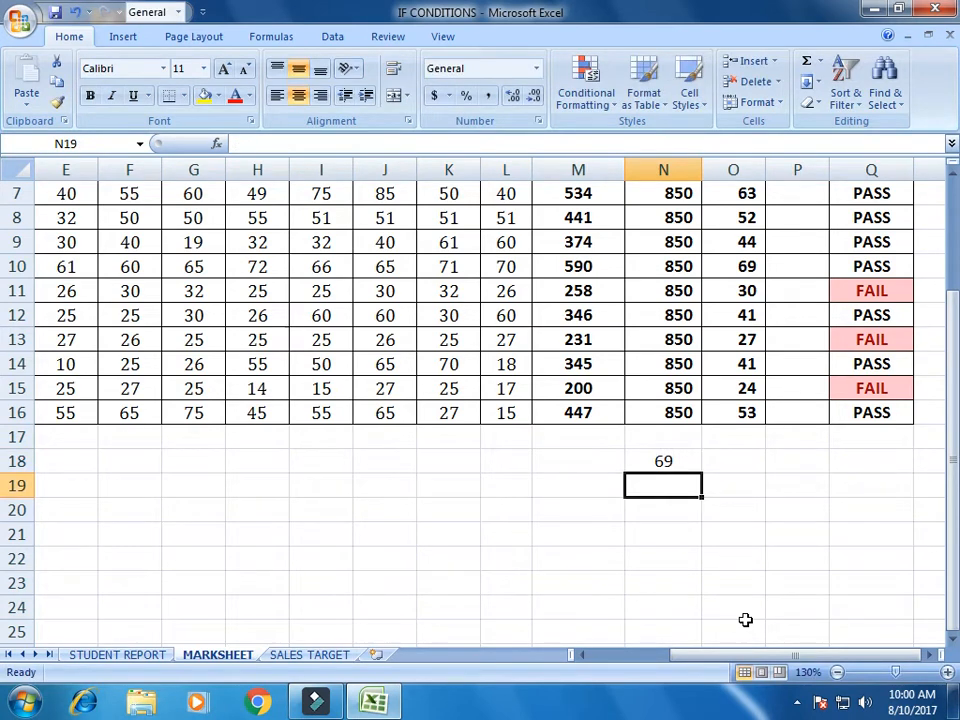
pyautogui.write('59')
pyautogui.press('Return')
pyautogui.write('49')
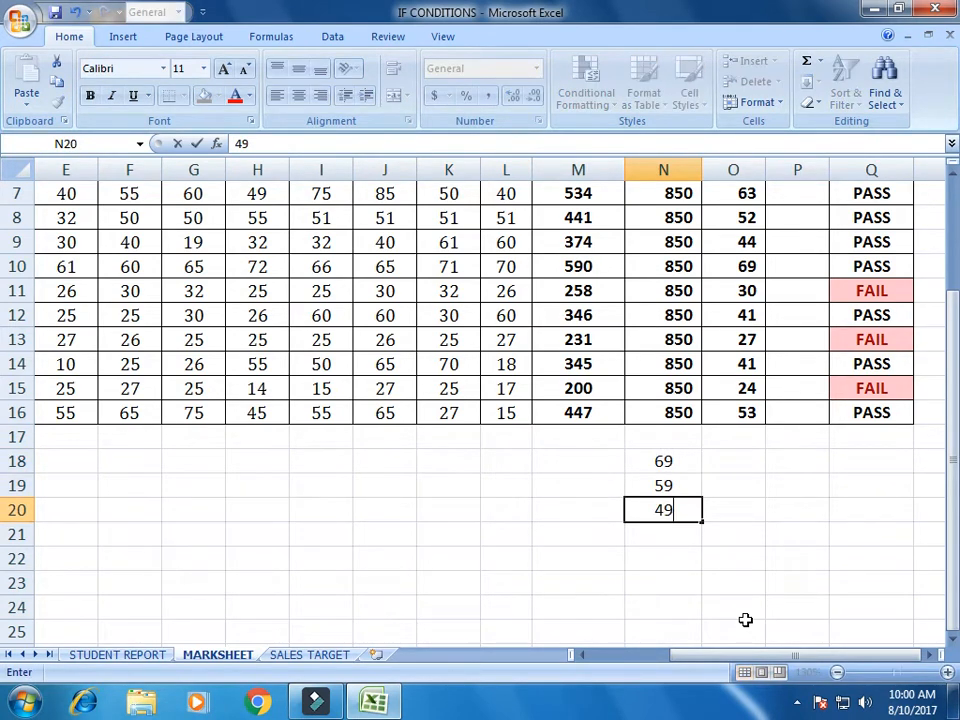
pyautogui.press('Return')
pyautogui.write('39')
pyautogui.press('Return')
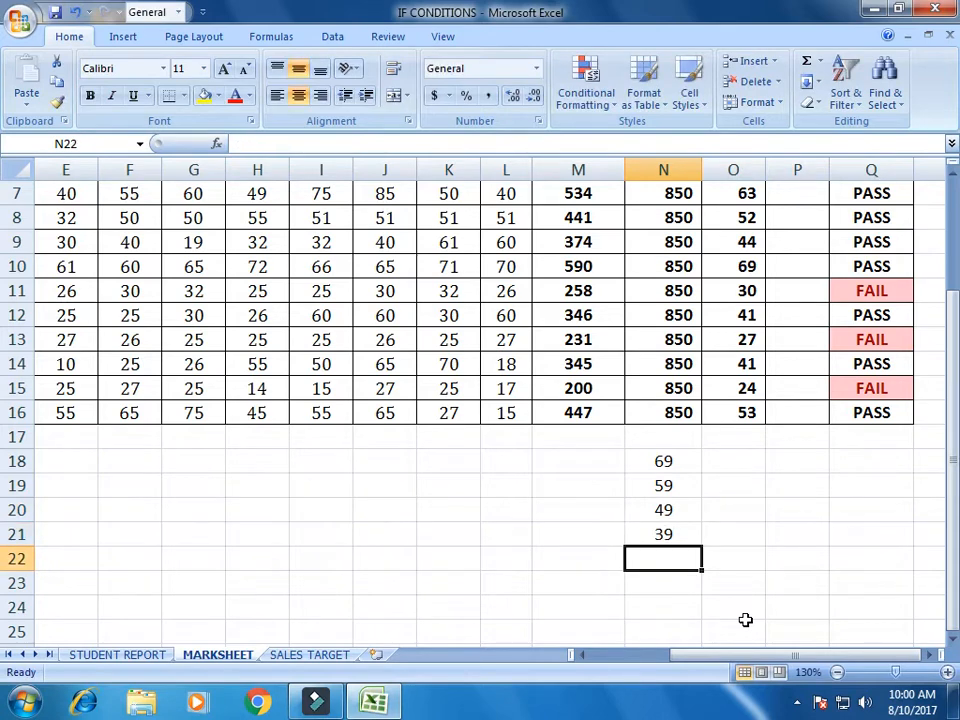
# Enter the grade letters A, B, C and D in cells O18:O21 beside the thresholds
pyautogui.press('Up')
pyautogui.press('Up')
pyautogui.press('Right')
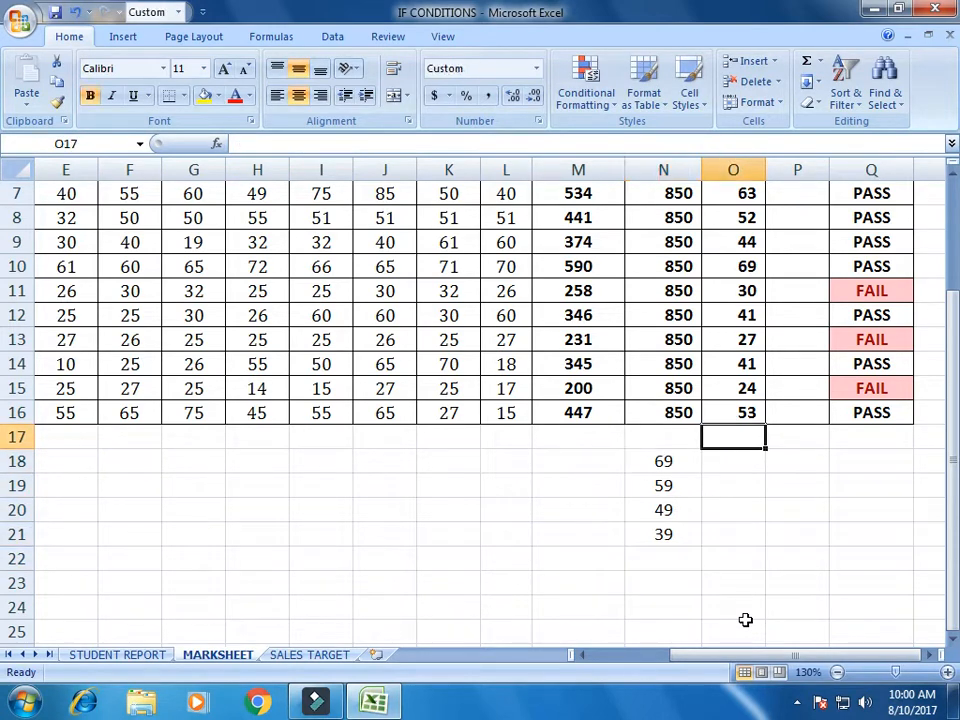
pyautogui.press('Down')
pyautogui.write('A')
pyautogui.press('Return')
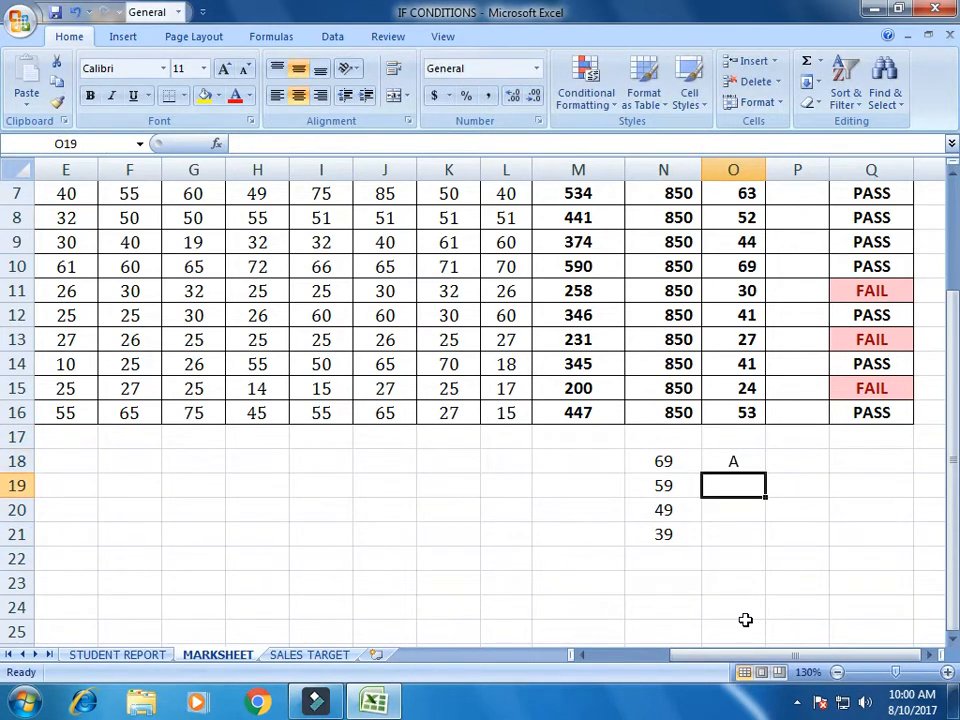
pyautogui.write('B')
pyautogui.press('Return')
pyautogui.write('C')
pyautogui.press('Return')
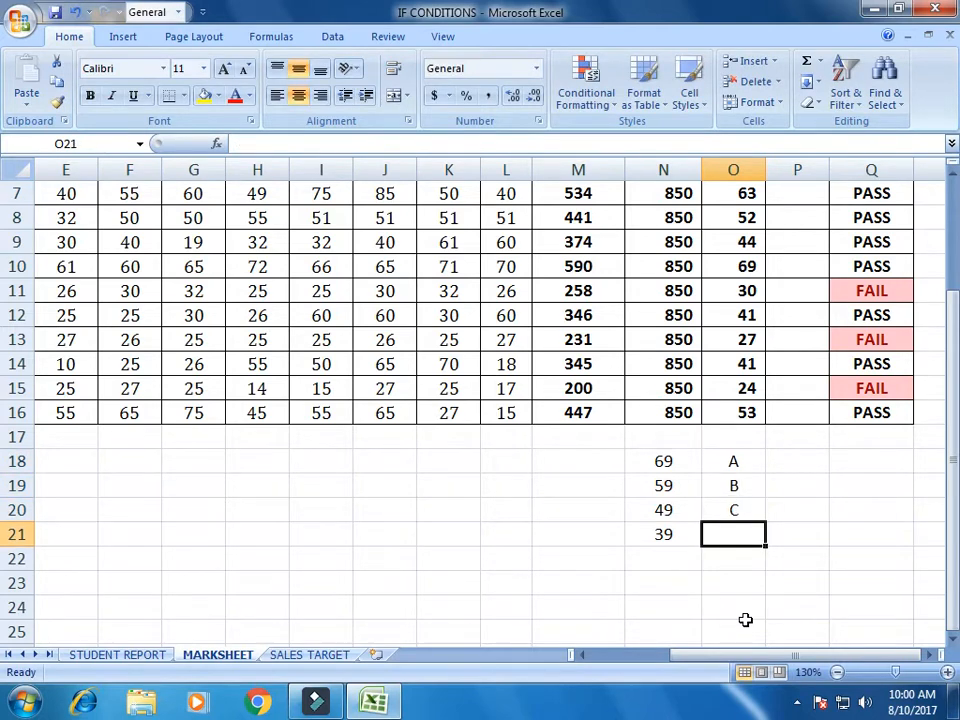
pyautogui.write('D')
pyautogui.press('Return')
# Add the failing criterion in row 22, with <39 in N22 and FAIL in O22
pyautogui.press('Left')
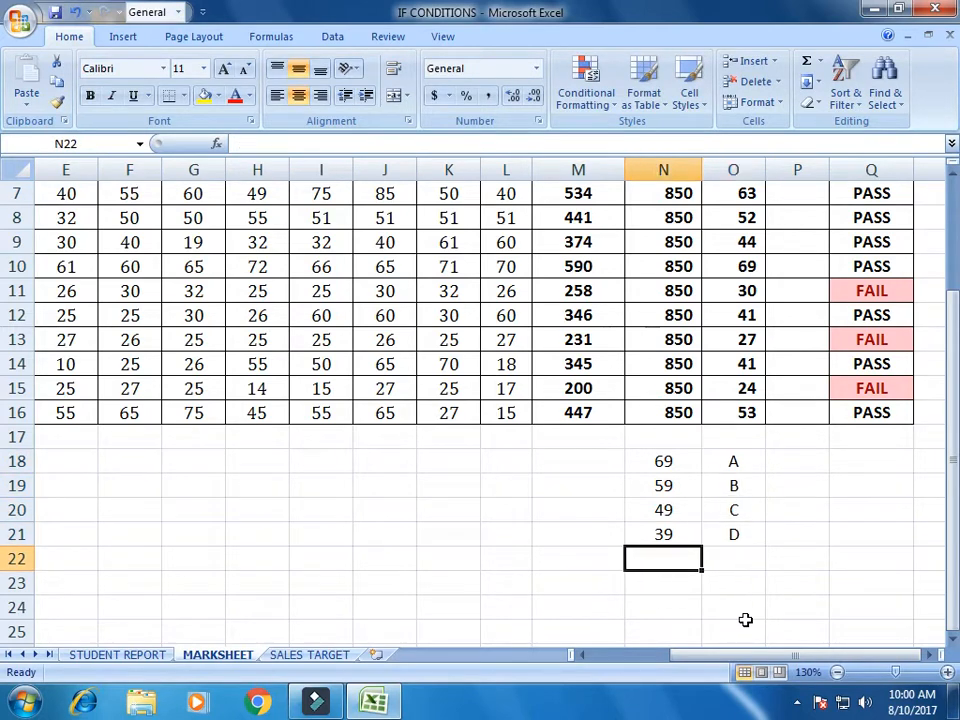
pyautogui.press('Right')
pyautogui.press('Left')
pyautogui.press('Right')
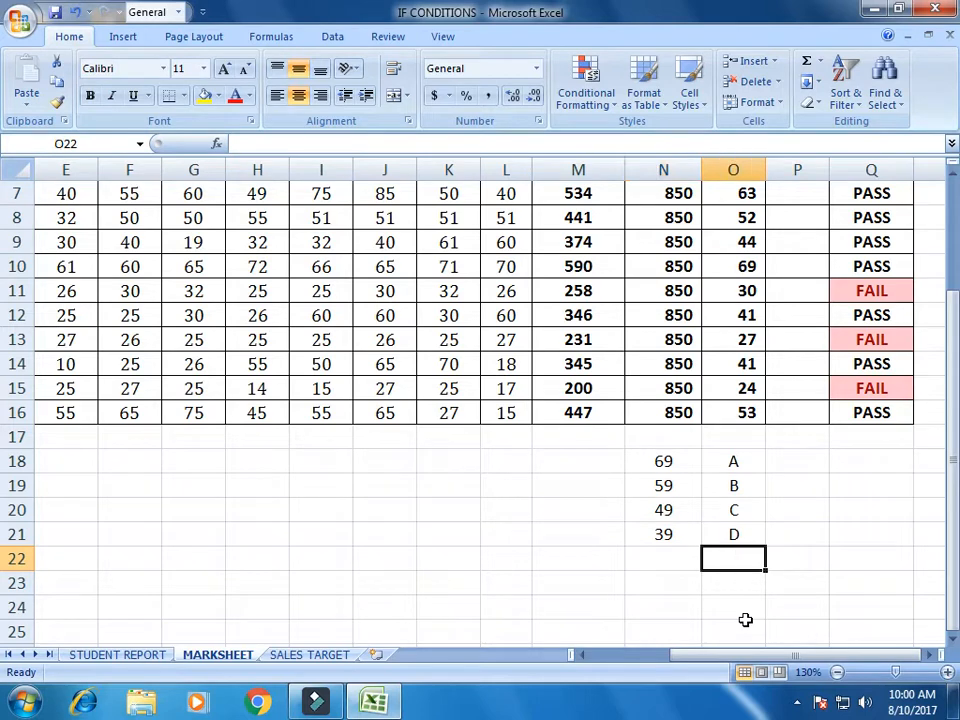
pyautogui.write('FAIL')
pyautogui.press('Left')
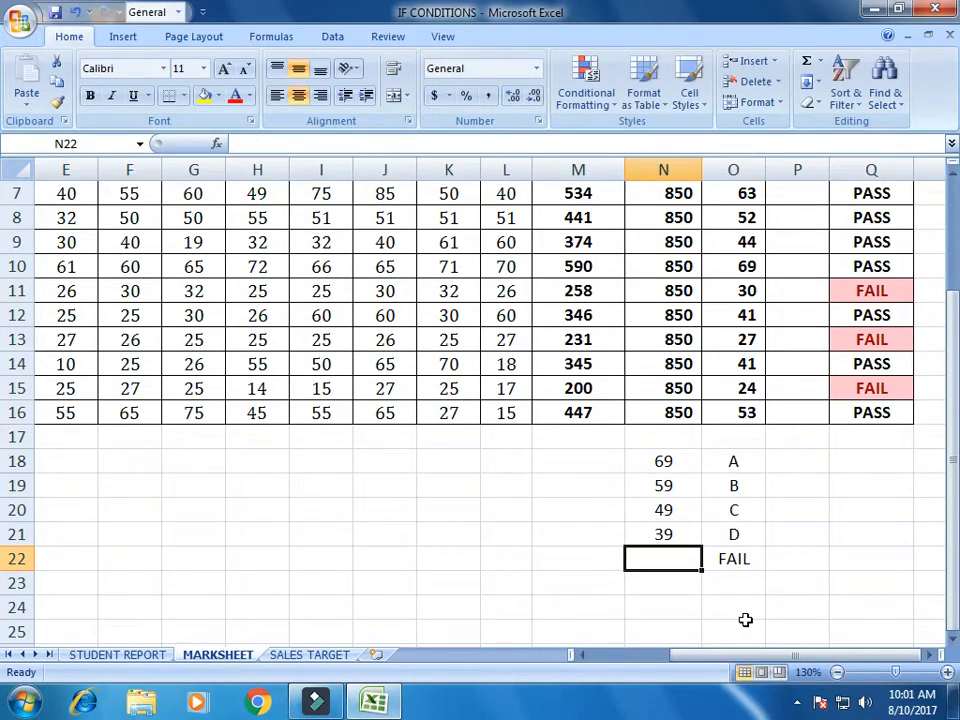
pyautogui.write('<39')
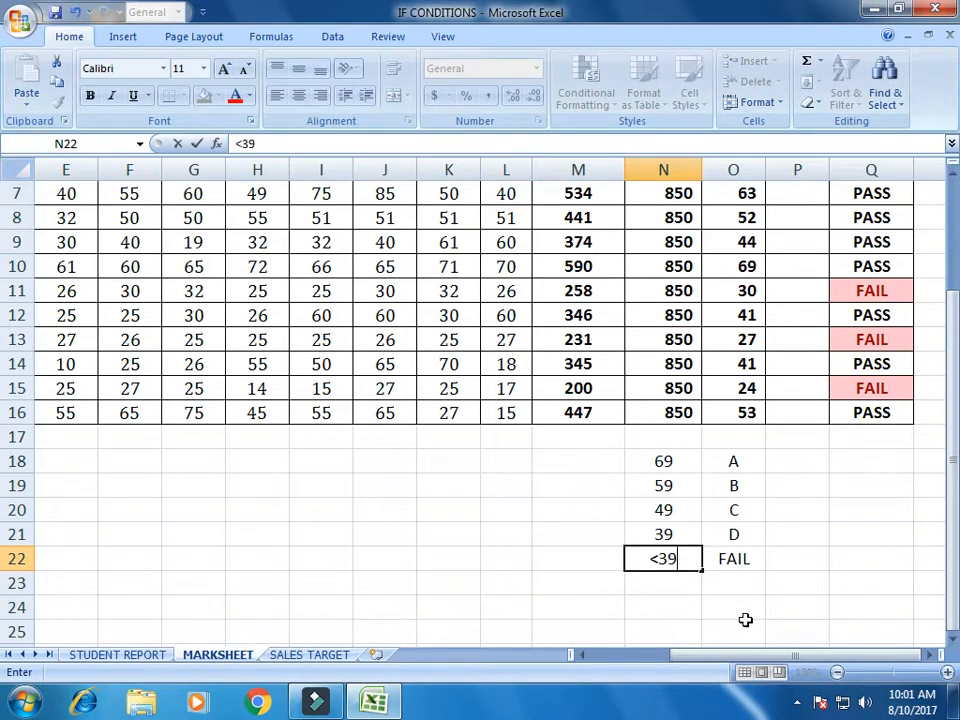
pyautogui.press('Return')
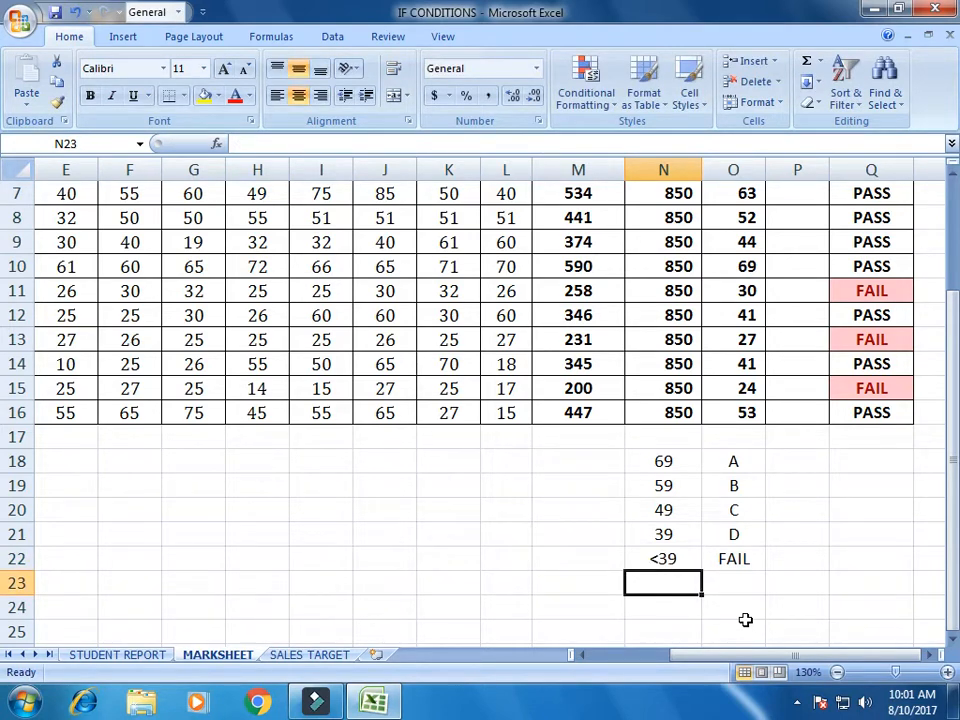
# Begin an IF formula in grade cell P7 that refers to the percentage in O7, and dismiss the antivirus notice
pyautogui.moveTo(946, 524); pyautogui.dragTo(955, 485)
pyautogui.click(837, 672)
pyautogui.click(805, 303)
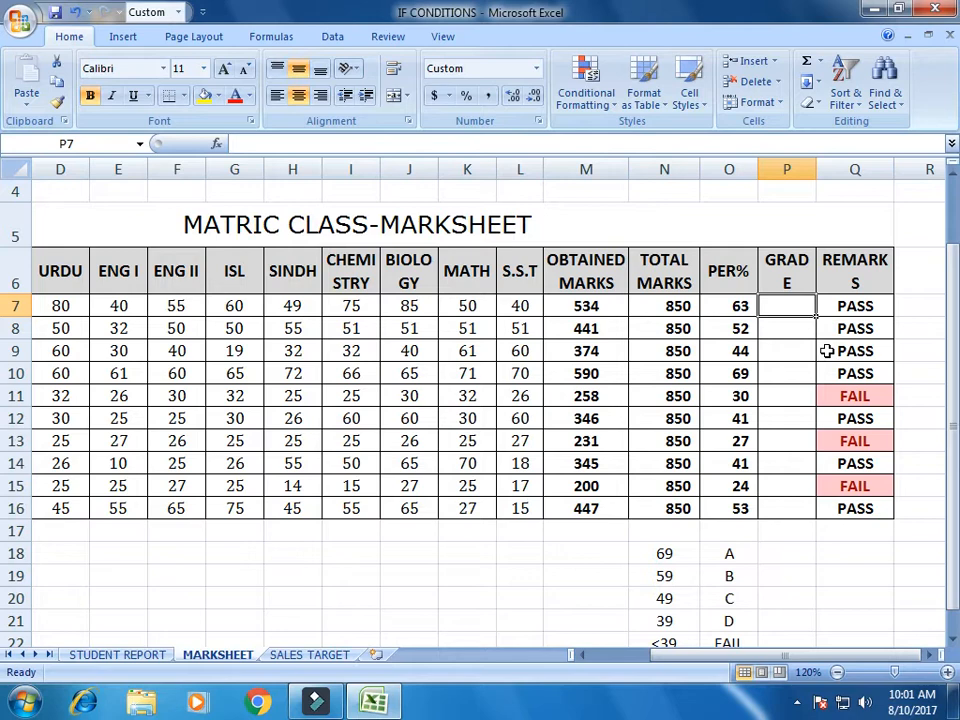
pyautogui.write('=IF')
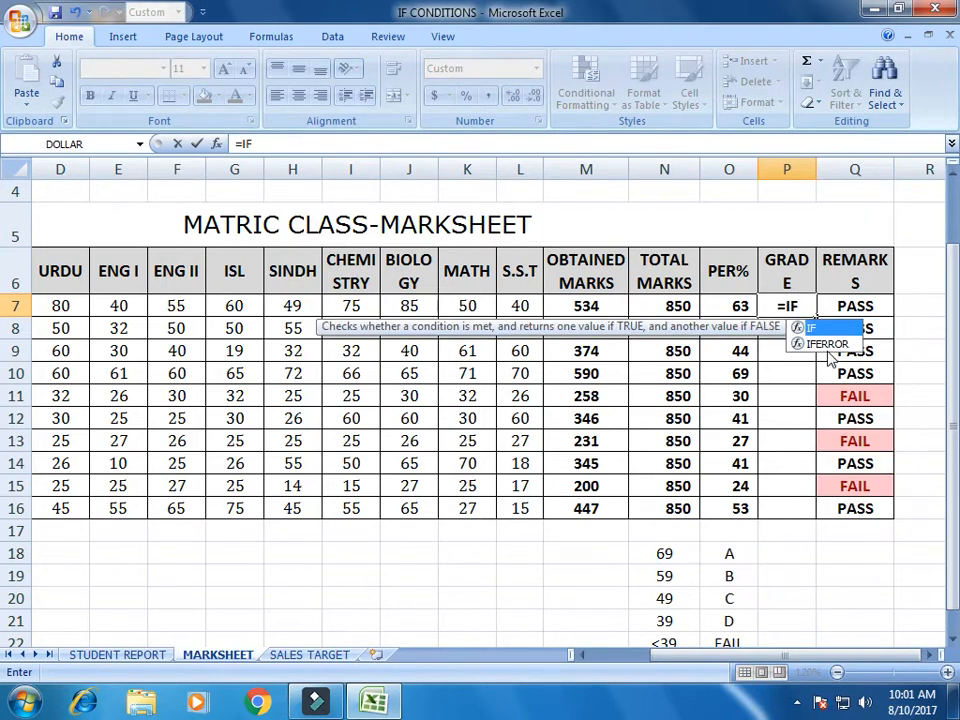
pyautogui.write('(')
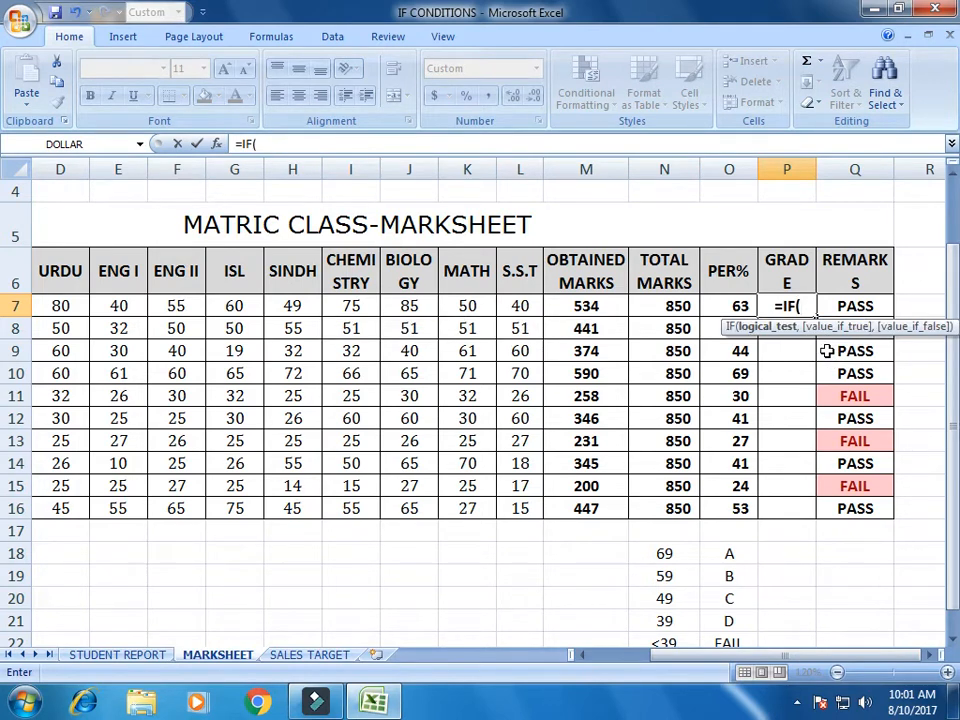
pyautogui.press('Left')
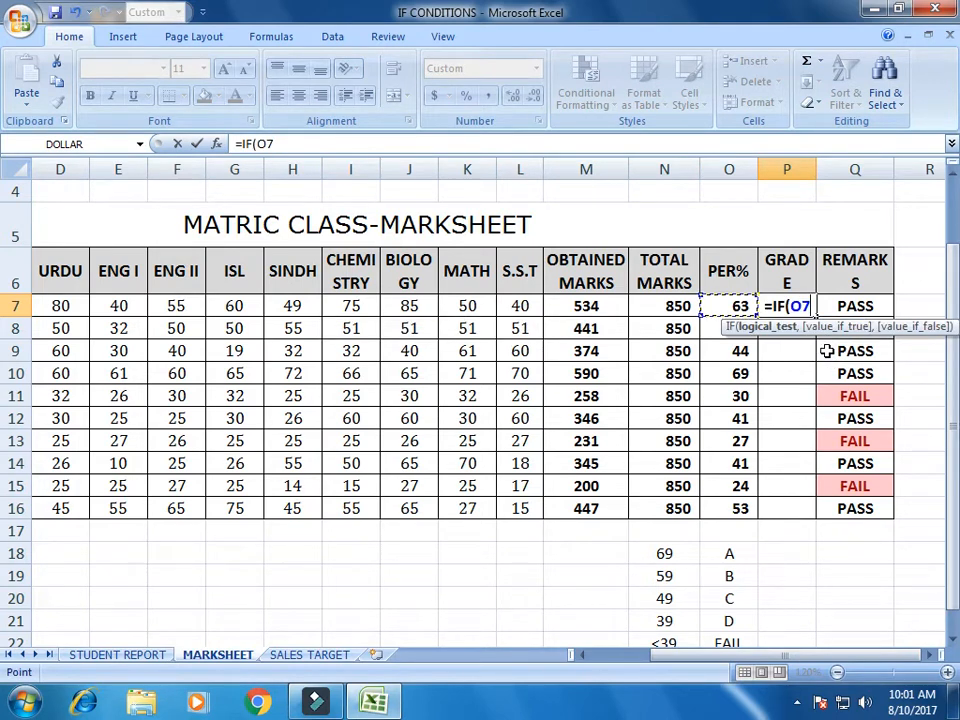
pyautogui.write(',')
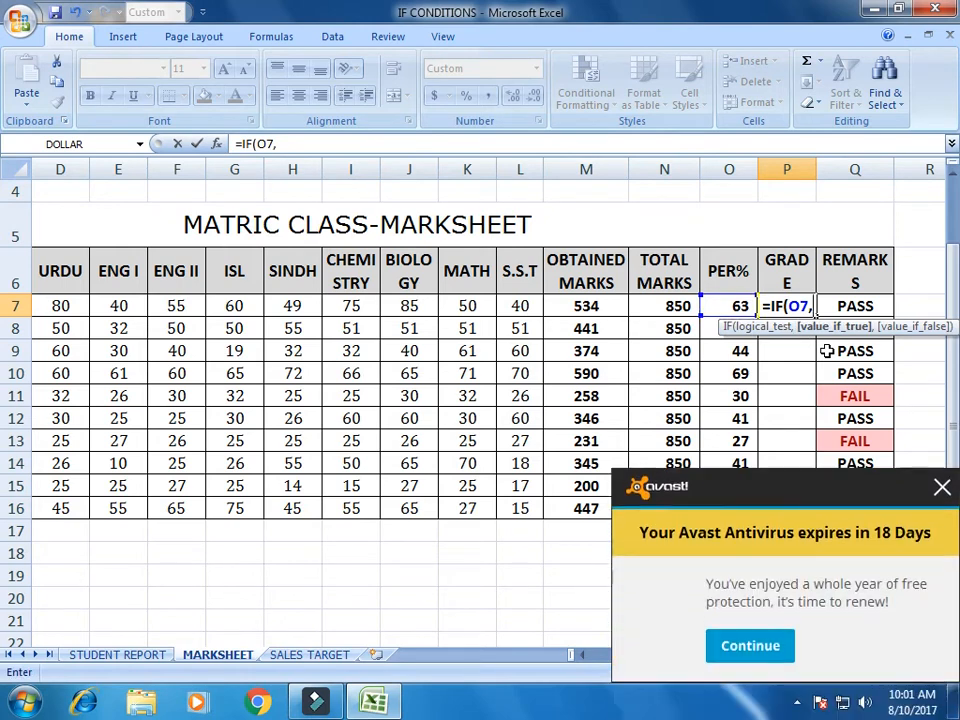
pyautogui.press('BackSpace')
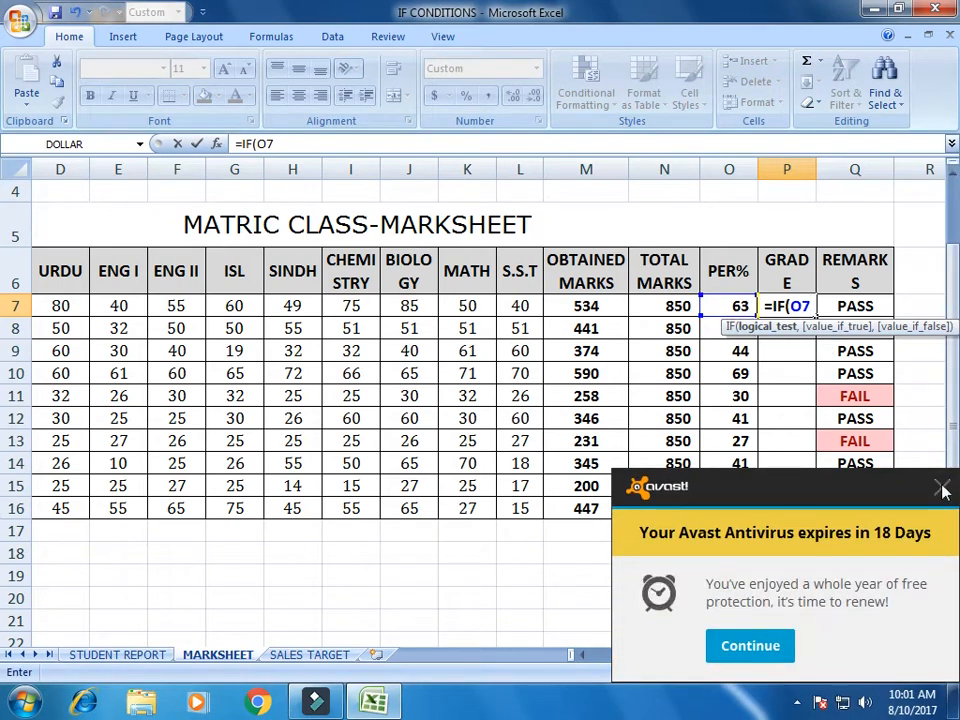
pyautogui.click(941, 486)
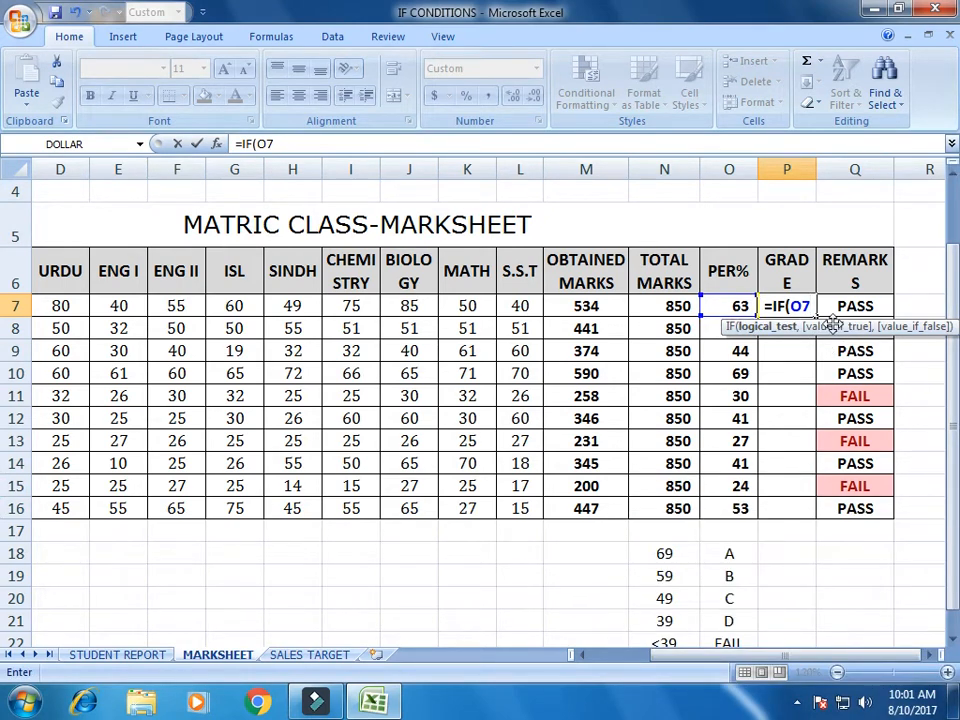
# Complete the formula's first test as O7>69 with "A" as the value if true, followed by a comma
pyautogui.write('>69')
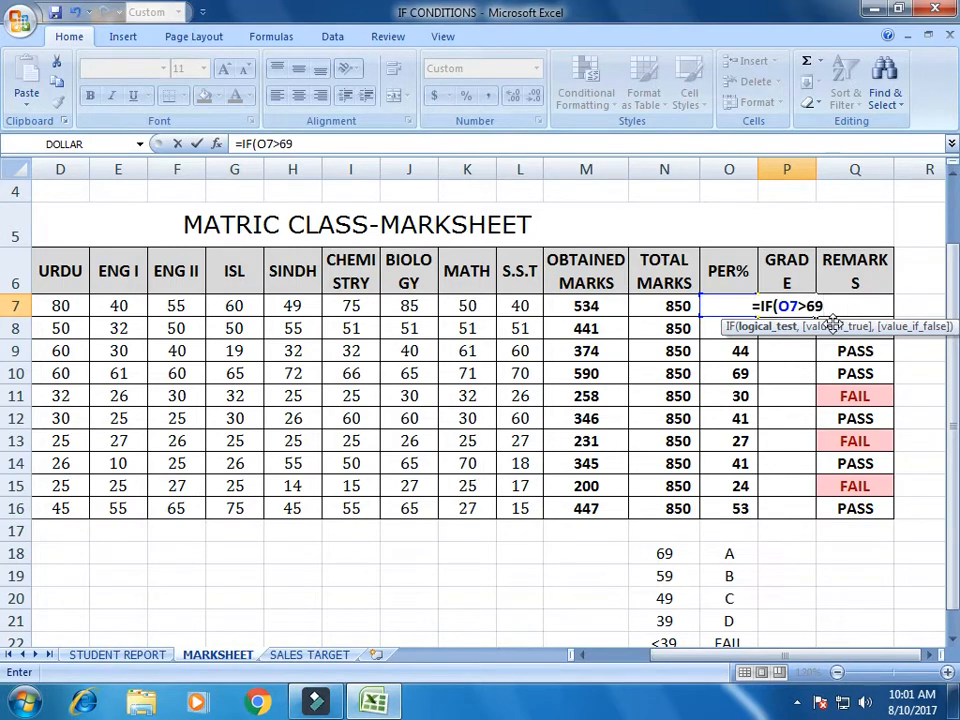
pyautogui.write(',')
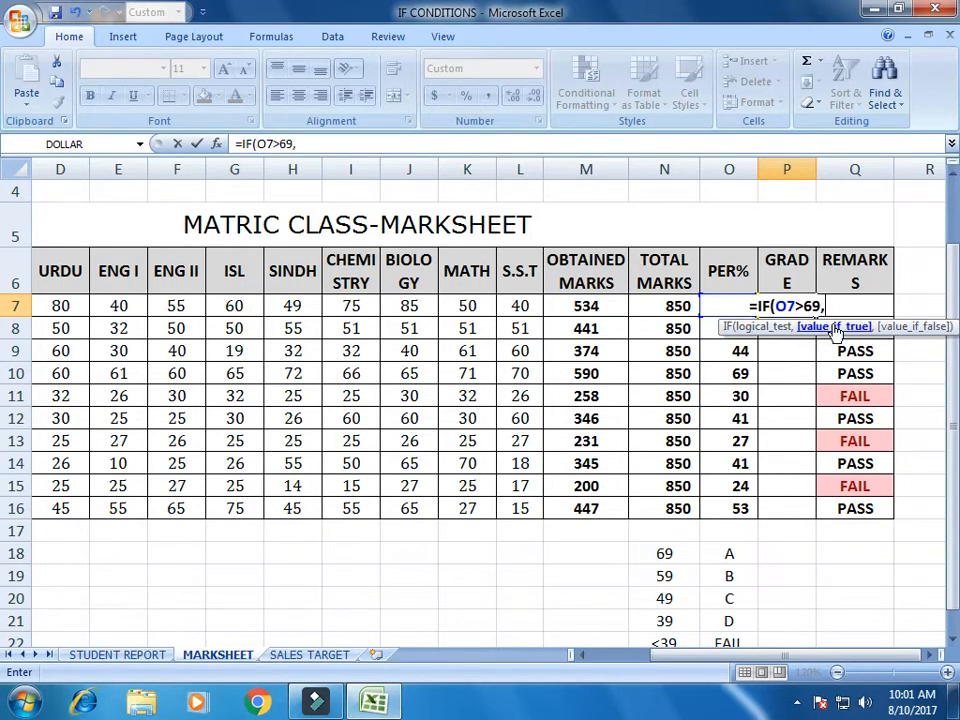
pyautogui.write('"')
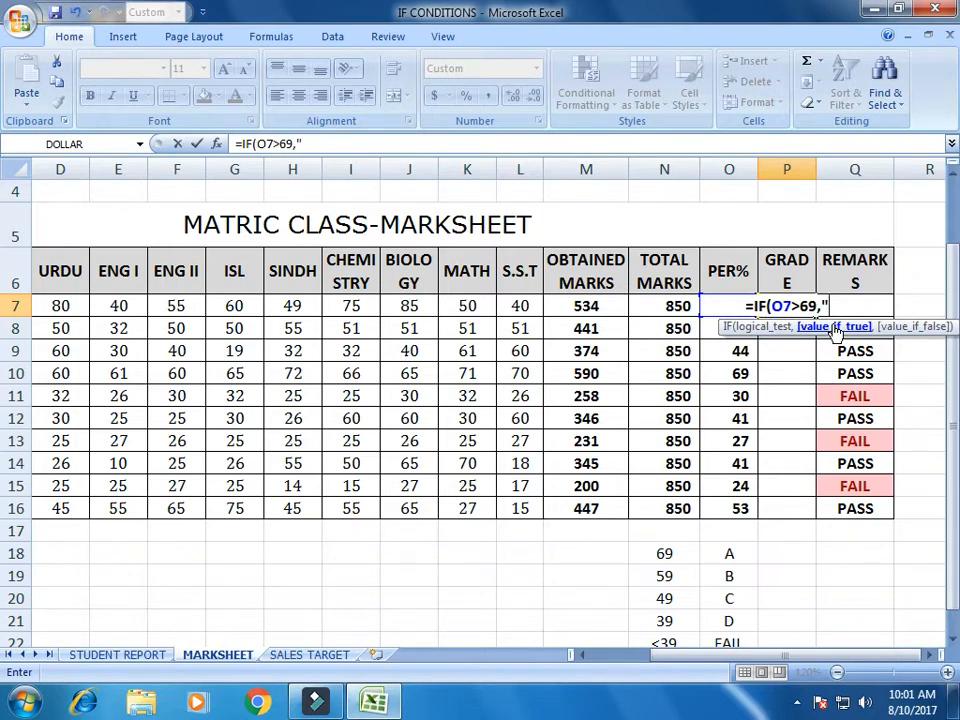
pyautogui.write('A",')
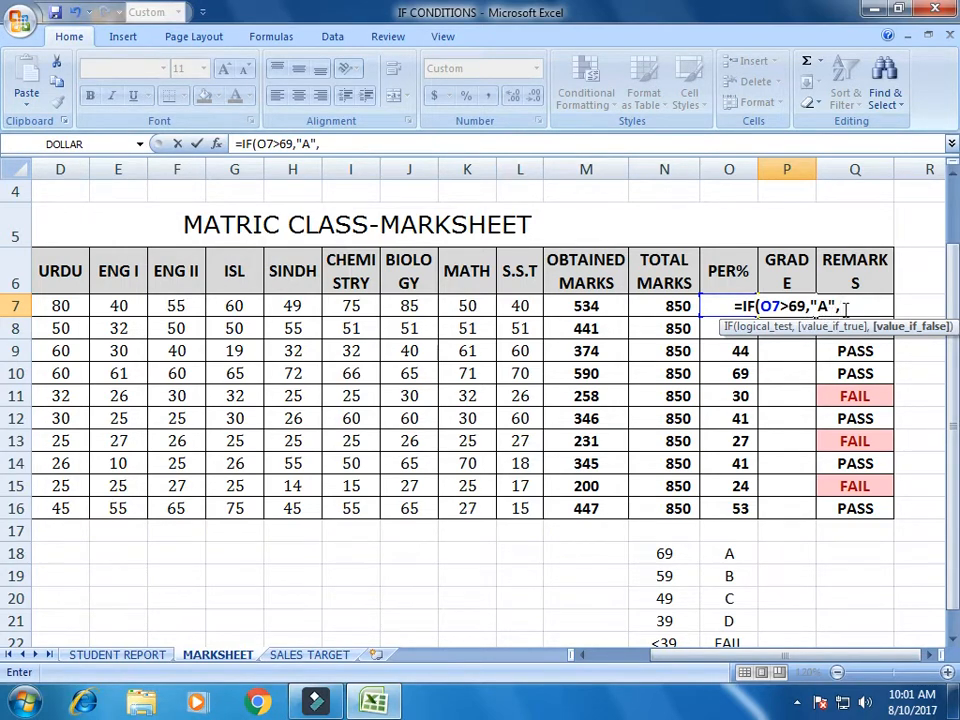
# Copy the fragment IF(O7>69,"A", and paste it four more times at the end of P7's formula
pyautogui.moveTo(842, 306); pyautogui.dragTo(745, 306)
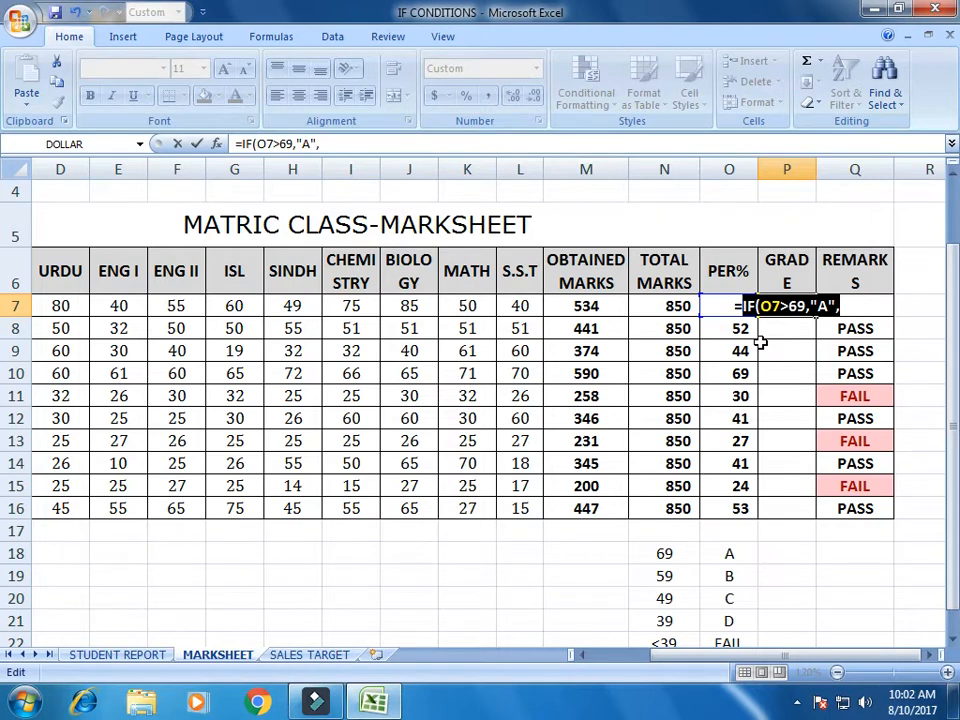
pyautogui.click(856, 307)
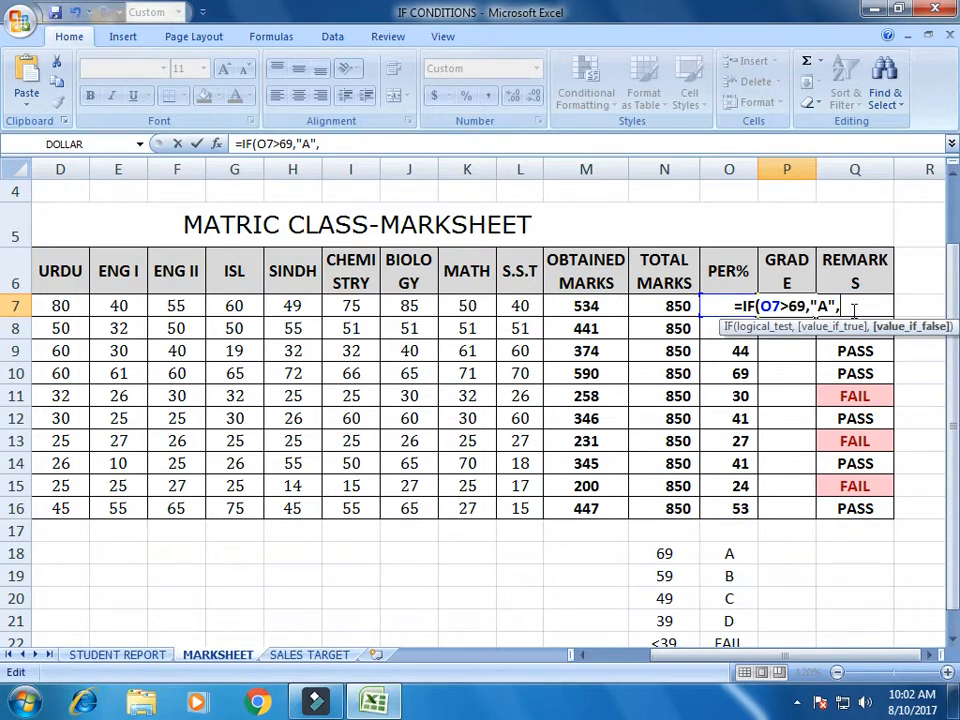
pyautogui.write('IF(O7>69,"A",')
pyautogui.write('IF(O7>69,"A",')
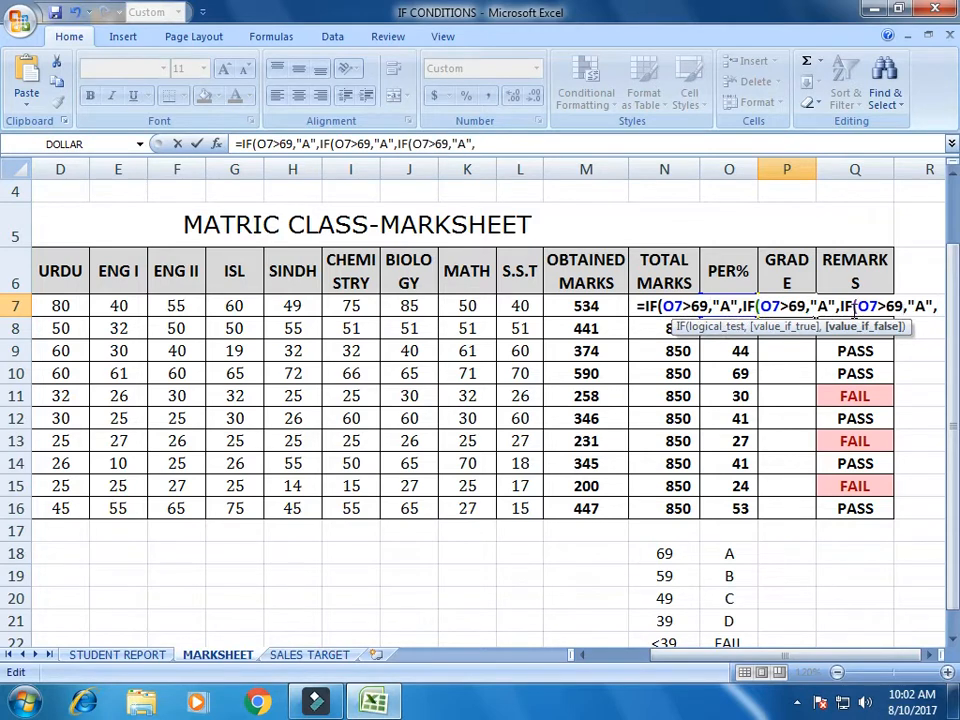
pyautogui.write('IF(O7>69,"A",')
pyautogui.write('IF(O7>69,"A",')
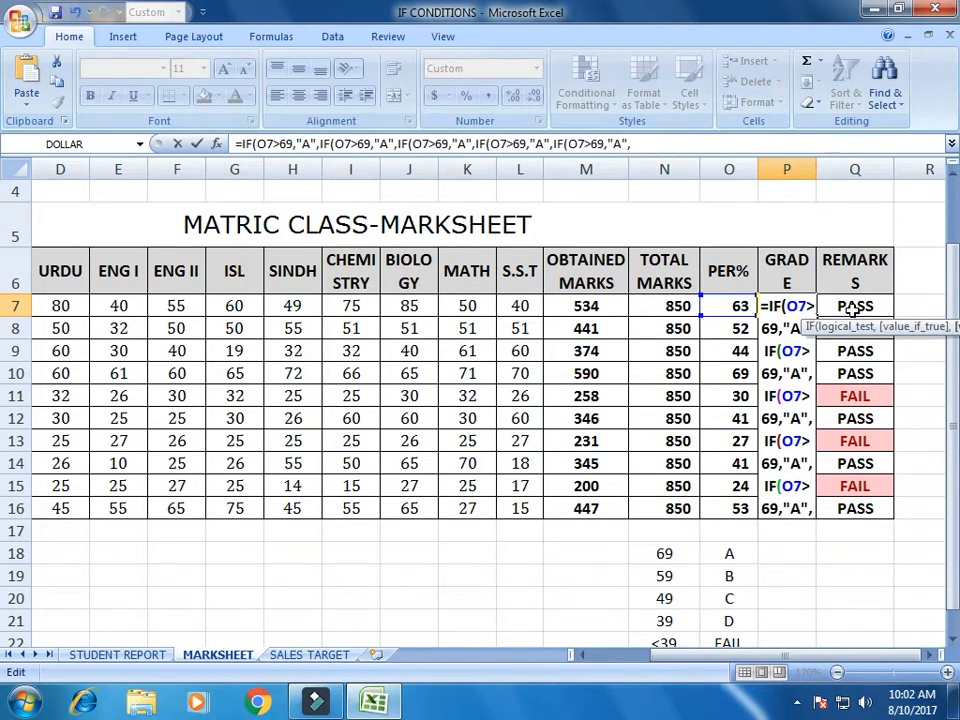
# Change the second IF in P7's formula to test O7>59 and return "B"
pyautogui.click(658, 138)
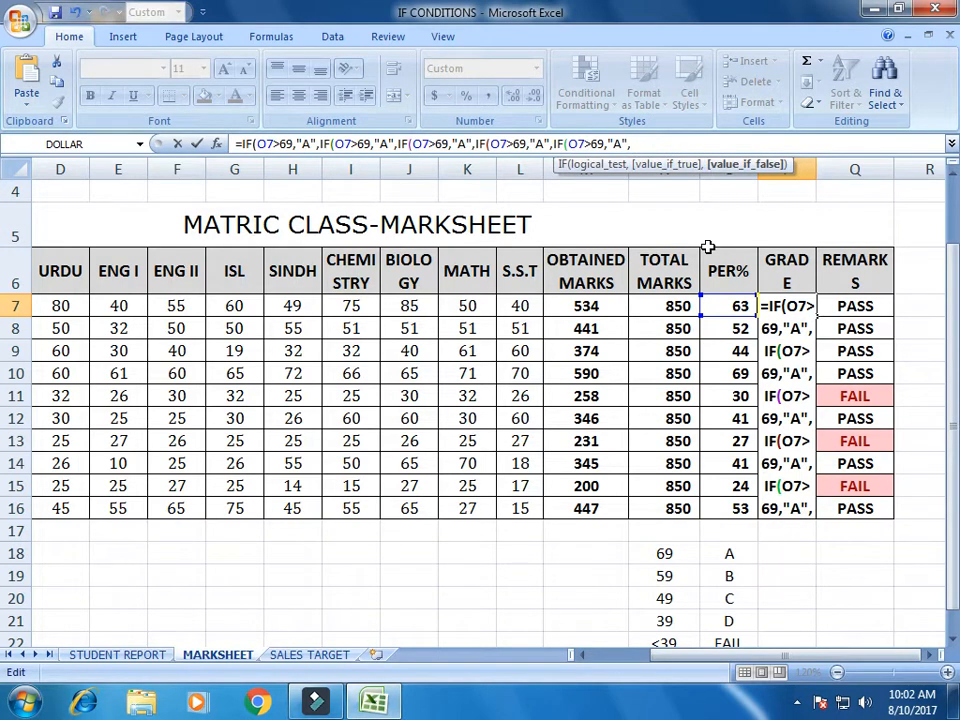
pyautogui.click(279, 139)
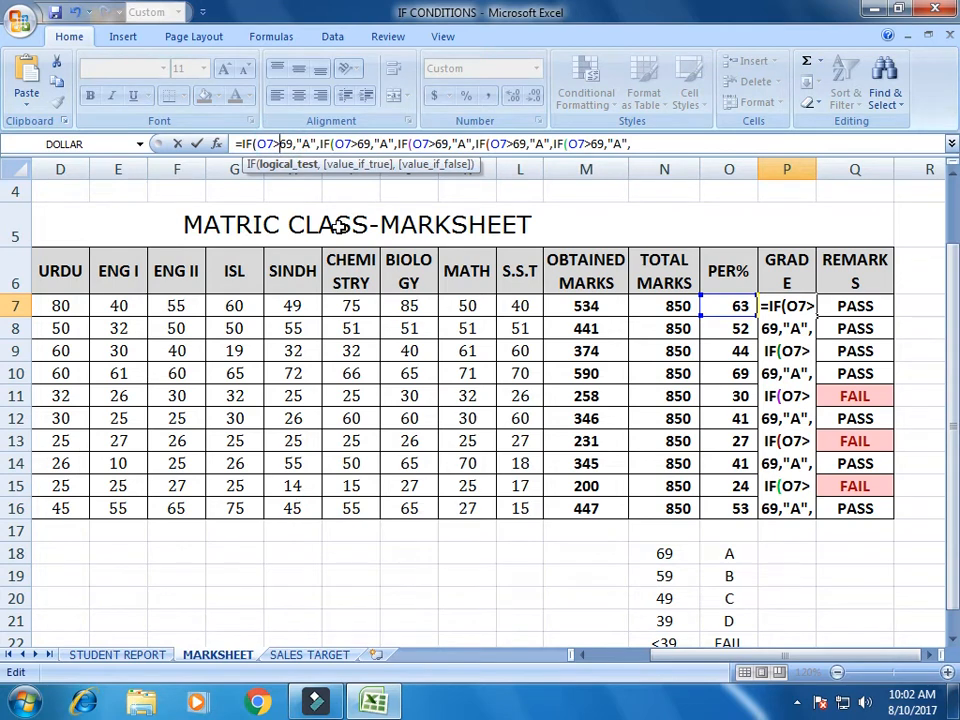
pyautogui.press('Right')
pyautogui.press('Right')
pyautogui.press('Right')
pyautogui.press('Right')
pyautogui.press('Right')
pyautogui.press('Right')
pyautogui.press('Right')
pyautogui.press('Right')
pyautogui.press('Right')
pyautogui.press('Right')
pyautogui.press('Right')
pyautogui.press('Right')
pyautogui.press('Right')
pyautogui.press('Right')
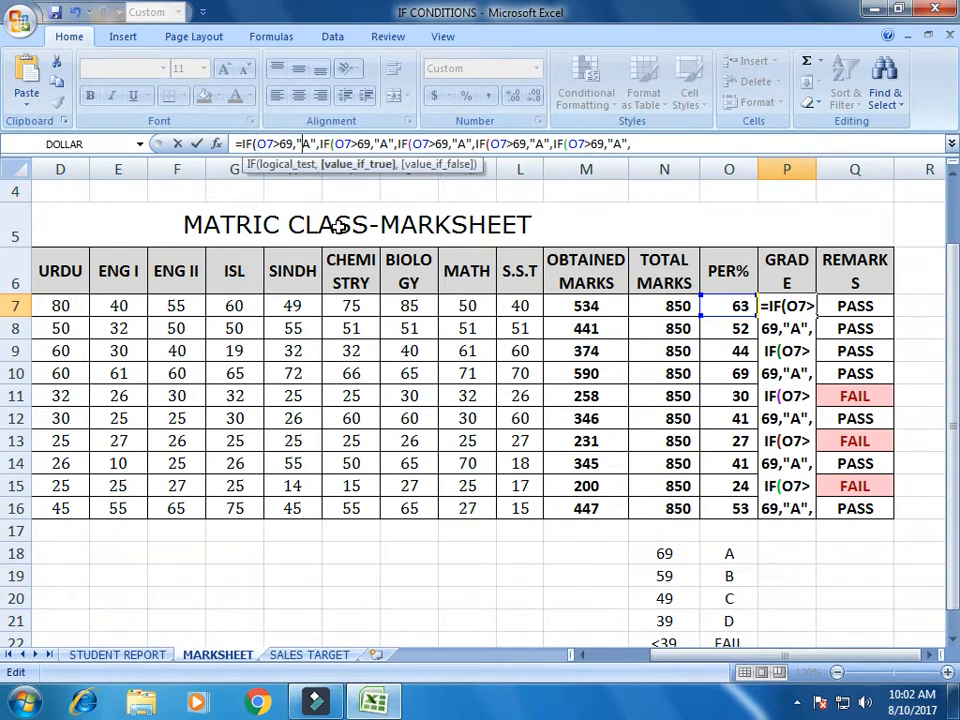
pyautogui.press('BackSpace')
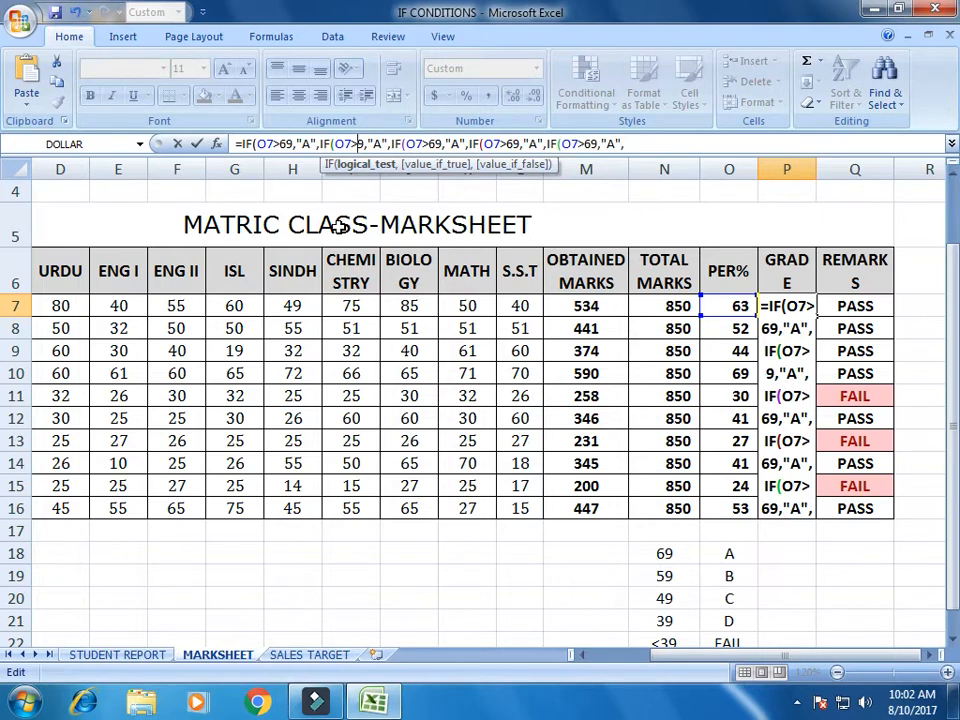
pyautogui.write('5')
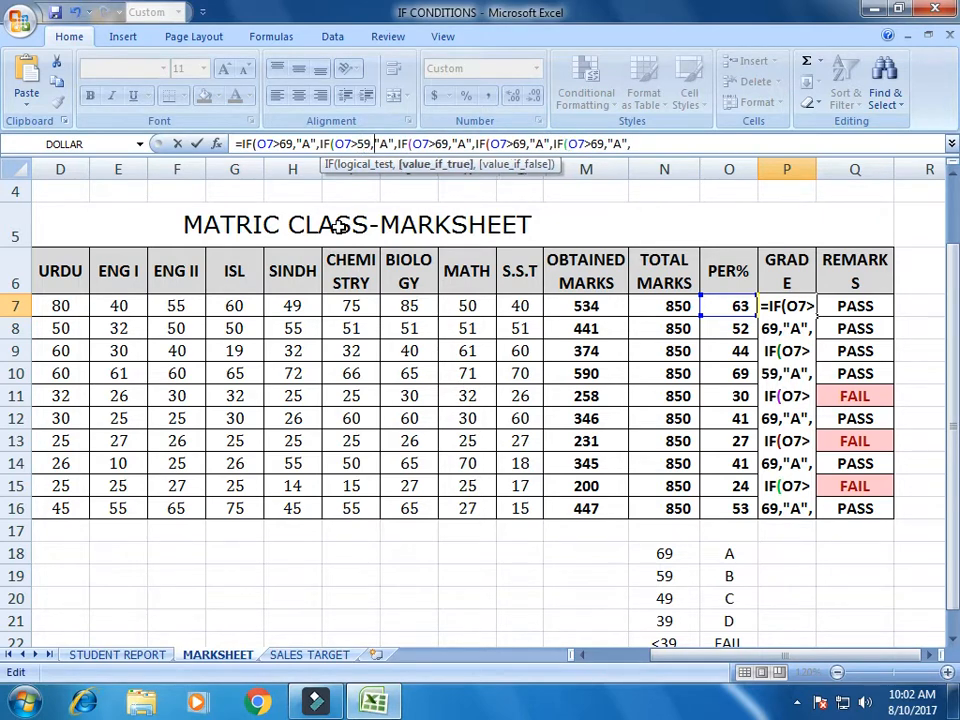
pyautogui.press('Right')
pyautogui.press('Right')
pyautogui.press('Delete')
pyautogui.write('B')
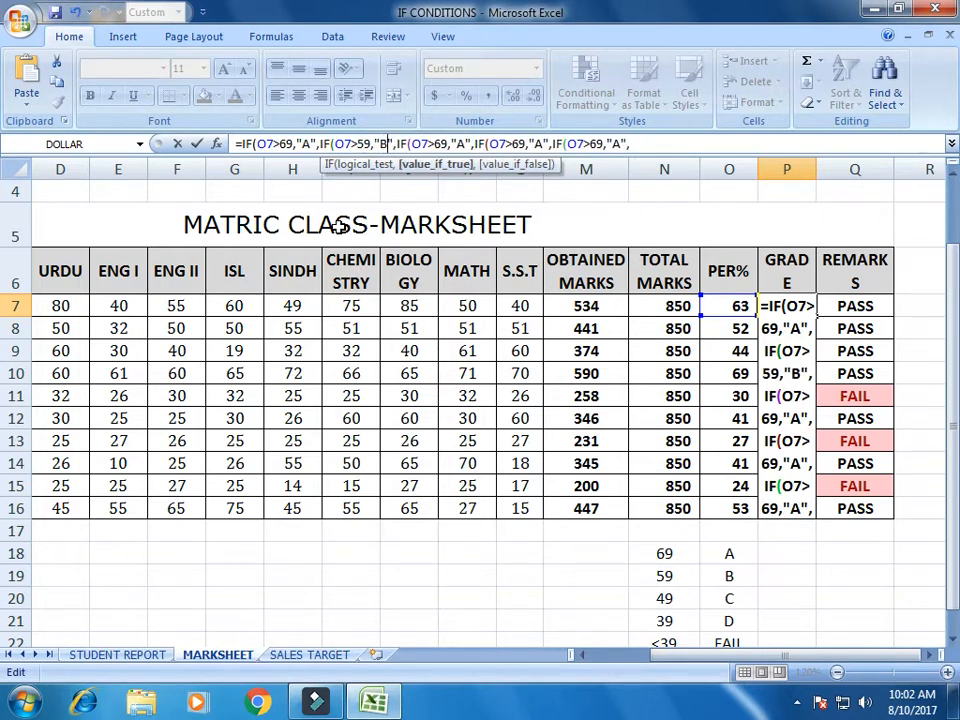
# Change the third IF in P7's formula to test O7>49 and return "C"
pyautogui.press('Right')
pyautogui.press('Right')
pyautogui.press('Right')
pyautogui.press('Right')
pyautogui.press('Right')
pyautogui.press('Right')
pyautogui.press('Right')
pyautogui.press('Right')
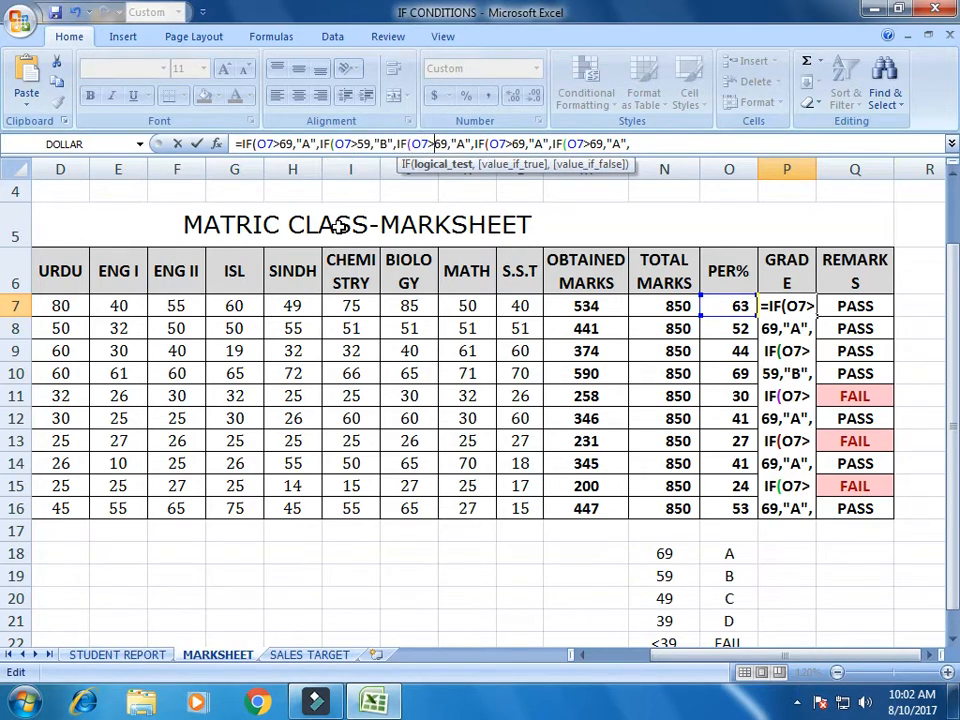
pyautogui.press('Delete')
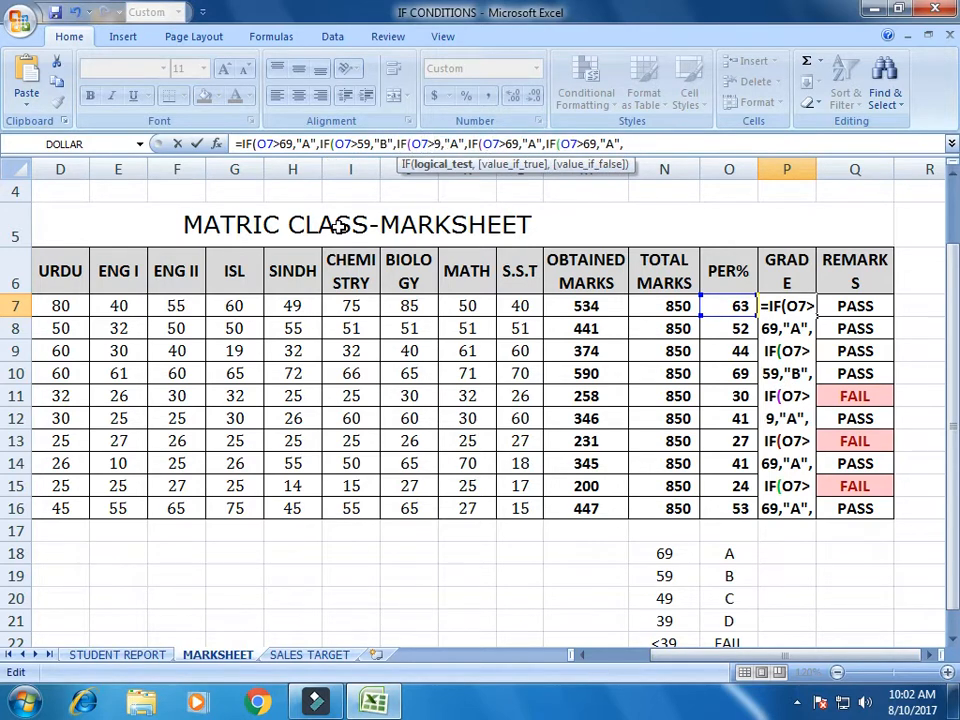
pyautogui.write('4')
pyautogui.press('Right')
pyautogui.press('Right')
pyautogui.press('Delete')
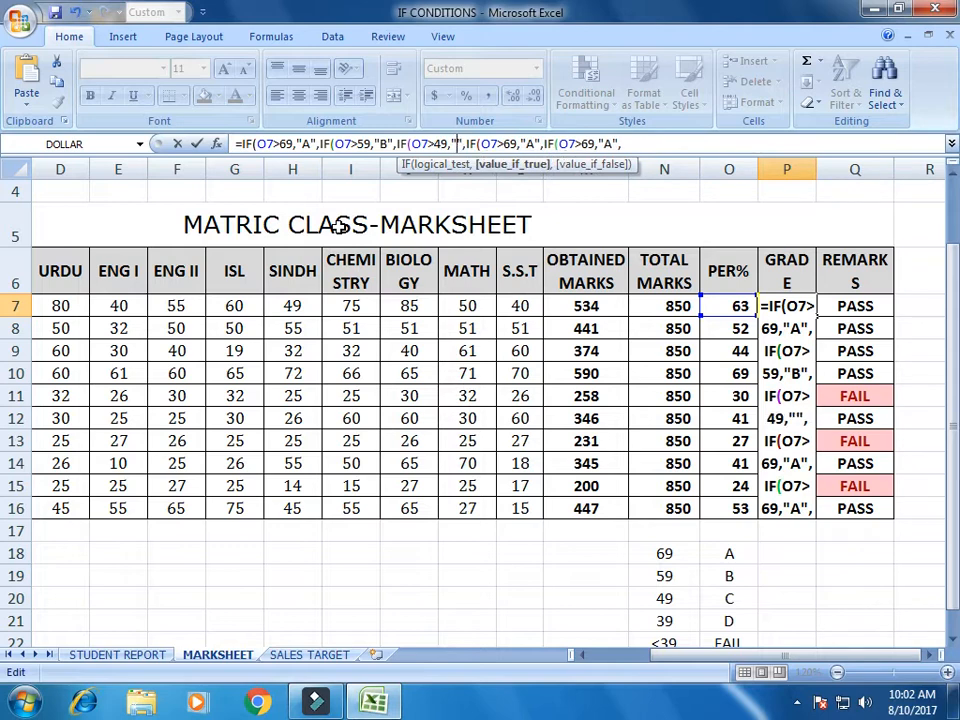
pyautogui.write('C')
# Change the fourth IF in P7's formula to test O7>39 and return "D"
pyautogui.press('Right')
pyautogui.press('Right')
pyautogui.press('Right')
pyautogui.press('Right')
pyautogui.press('Right')
pyautogui.press('Right')
pyautogui.press('Right')
pyautogui.press('Right')
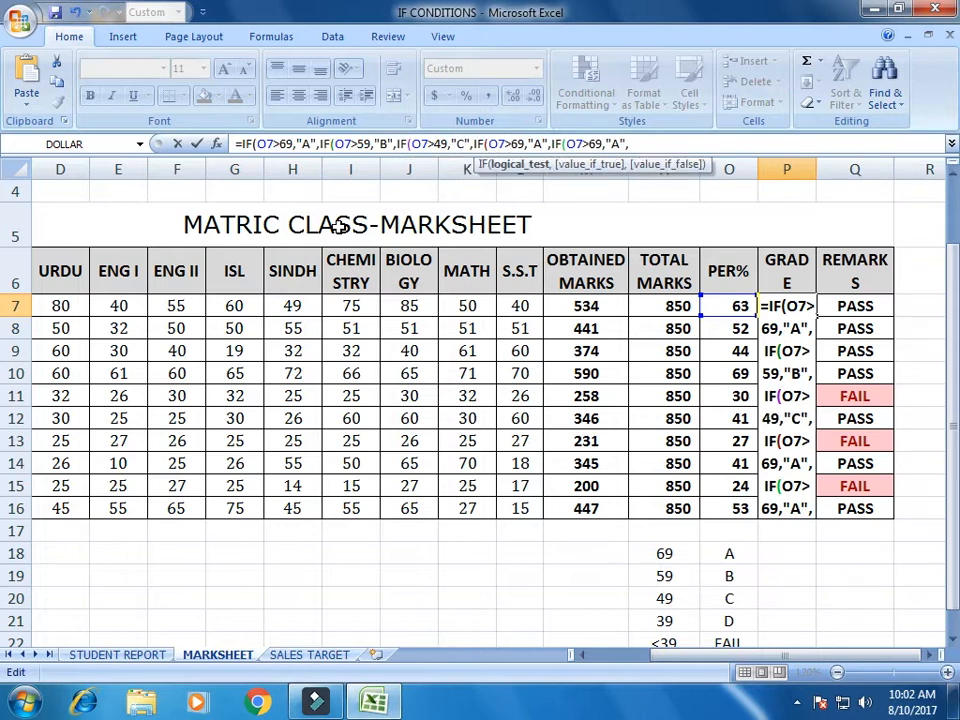
pyautogui.press('Delete')
pyautogui.write('3')
pyautogui.press('Right')
pyautogui.press('Right')
pyautogui.press('Right')
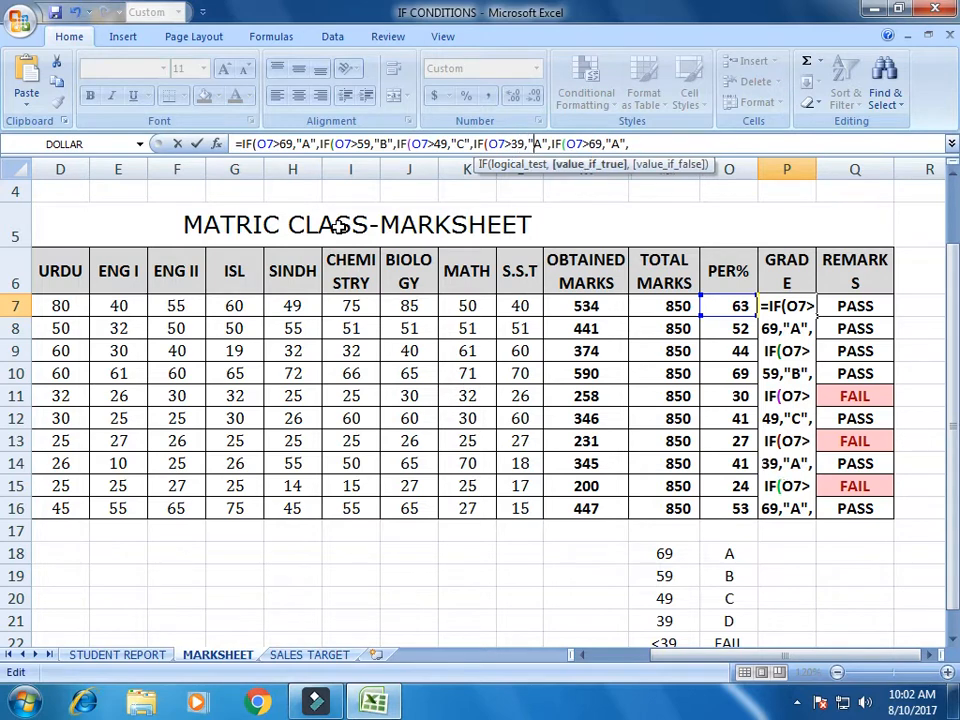
pyautogui.press('Delete')
pyautogui.write('D')
# Replace the fifth IF fragment in P7's formula with "FAIL" as the final value if false
pyautogui.press('Right')
pyautogui.press('Right')
pyautogui.press('Delete')
pyautogui.press('Delete')
pyautogui.press('Delete')
pyautogui.press('Delete')
pyautogui.press('Delete')
pyautogui.press('Delete')
pyautogui.press('Delete')
pyautogui.press('Delete')
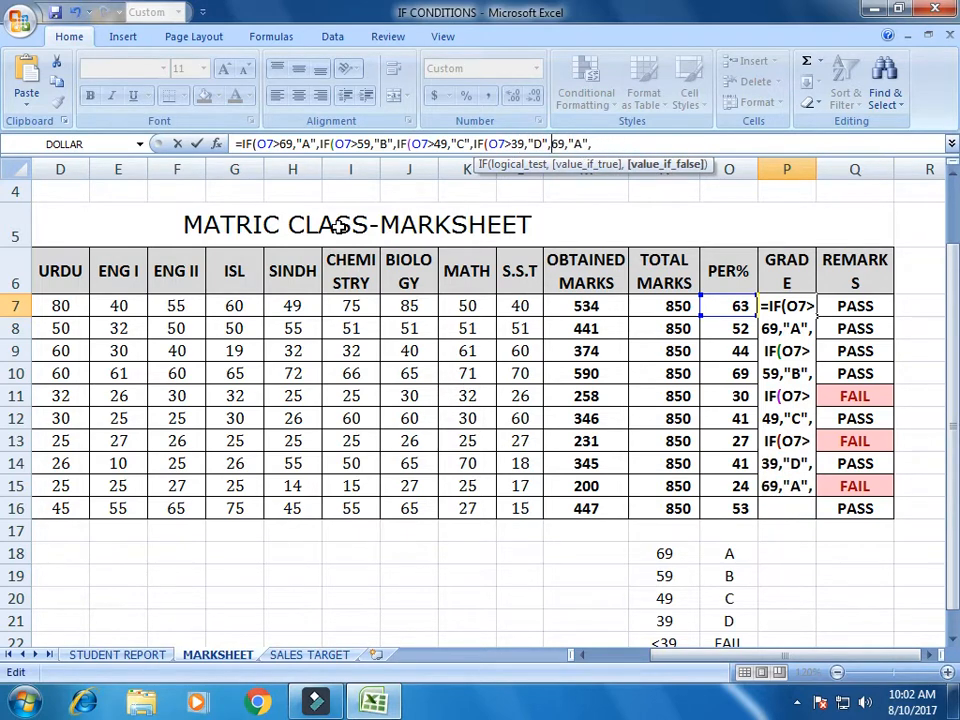
pyautogui.press('Delete')
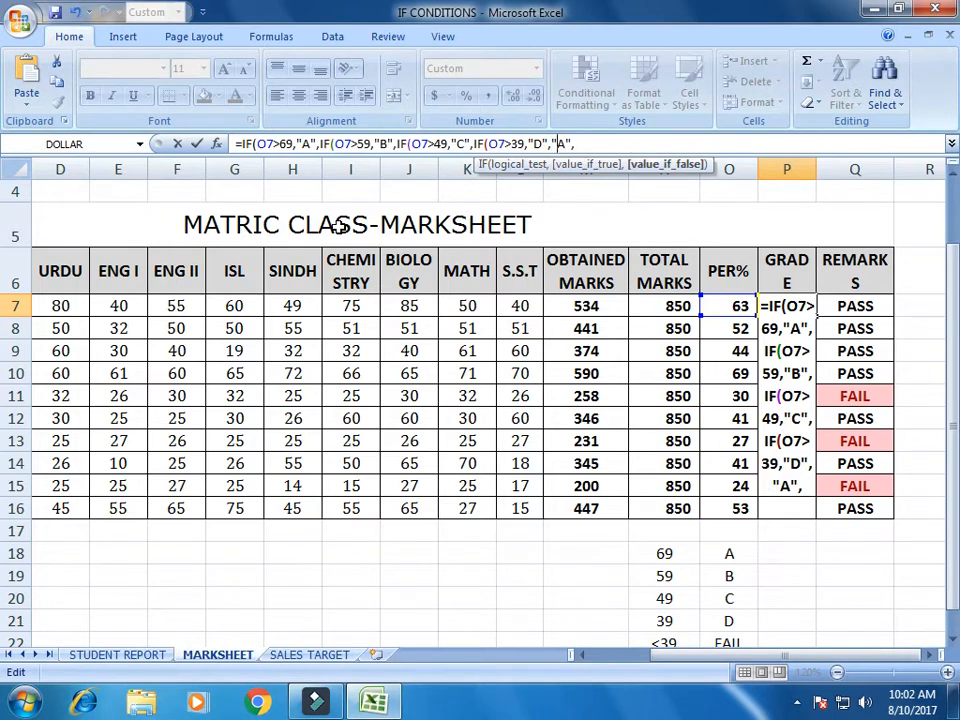
pyautogui.write('FAIL')
pyautogui.press('Right')
pyautogui.press('Right')
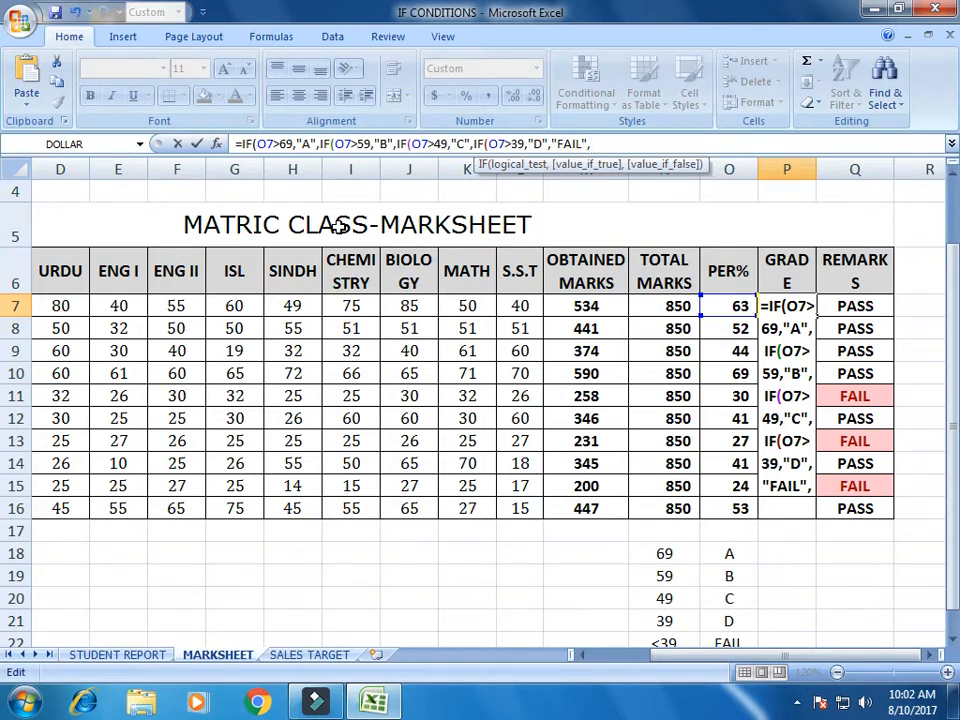
# Remove the trailing comma, close the nested IFs with four parentheses and enter the formula in P7
pyautogui.press('BackSpace')
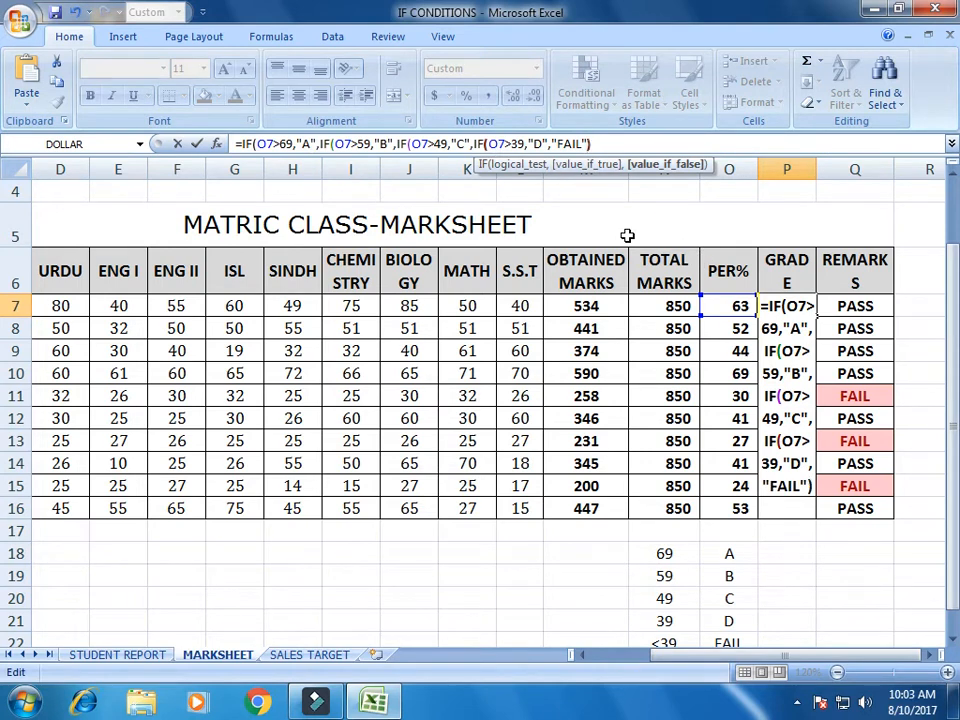
pyautogui.write(')))')
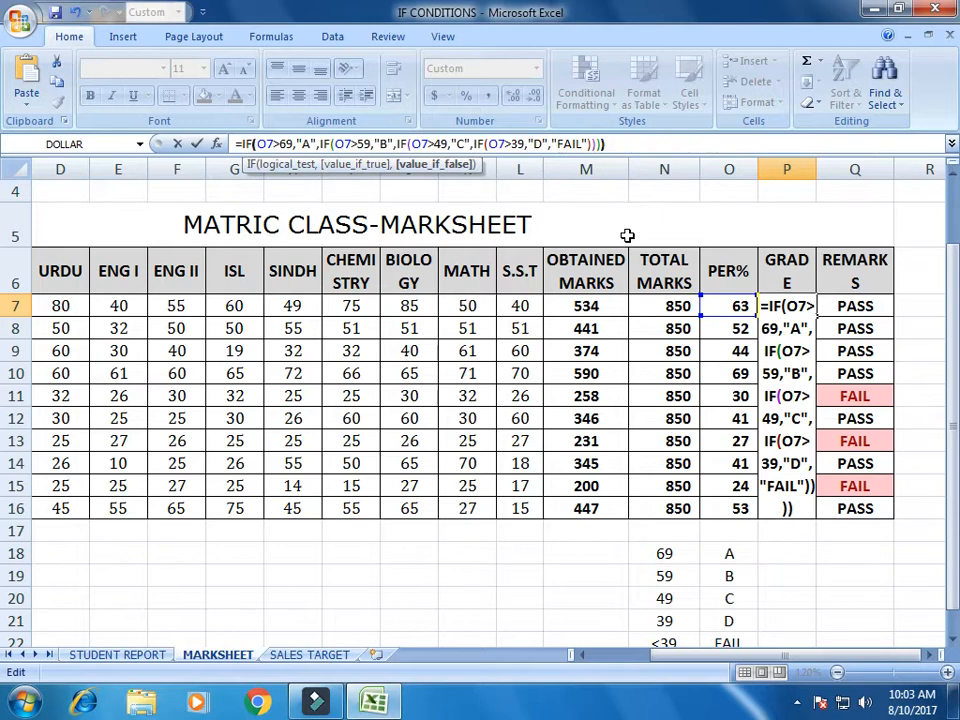
pyautogui.press('Return')
pyautogui.press('Up')
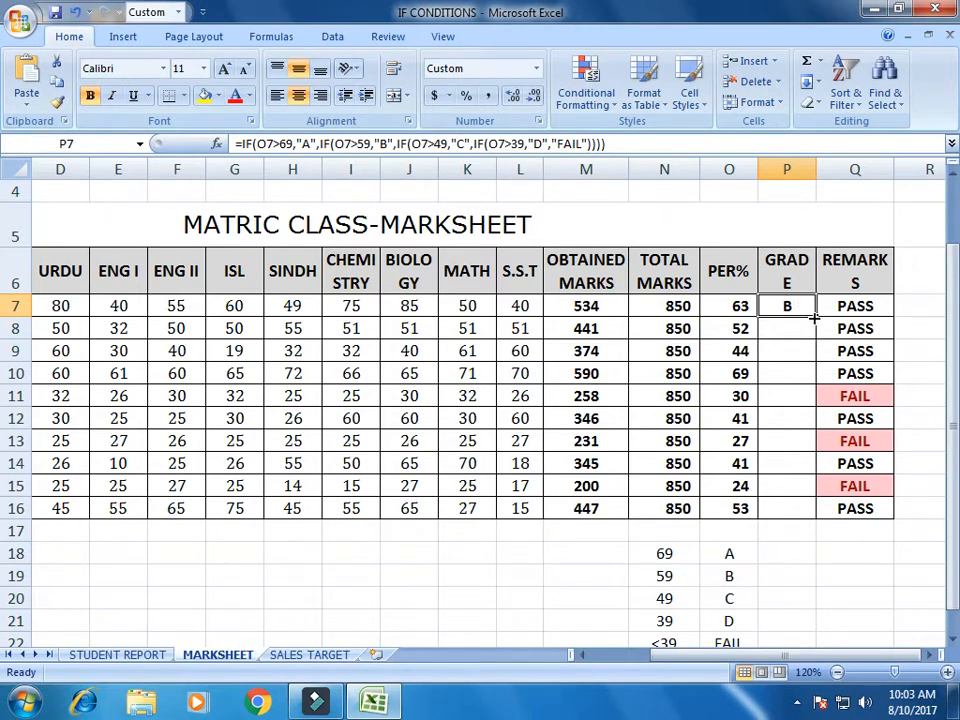
# Fill the grade formula from P7 down to P16, and select the percentage in O11 to compare it with its grade
pyautogui.moveTo(815, 317); pyautogui.dragTo(836, 512)
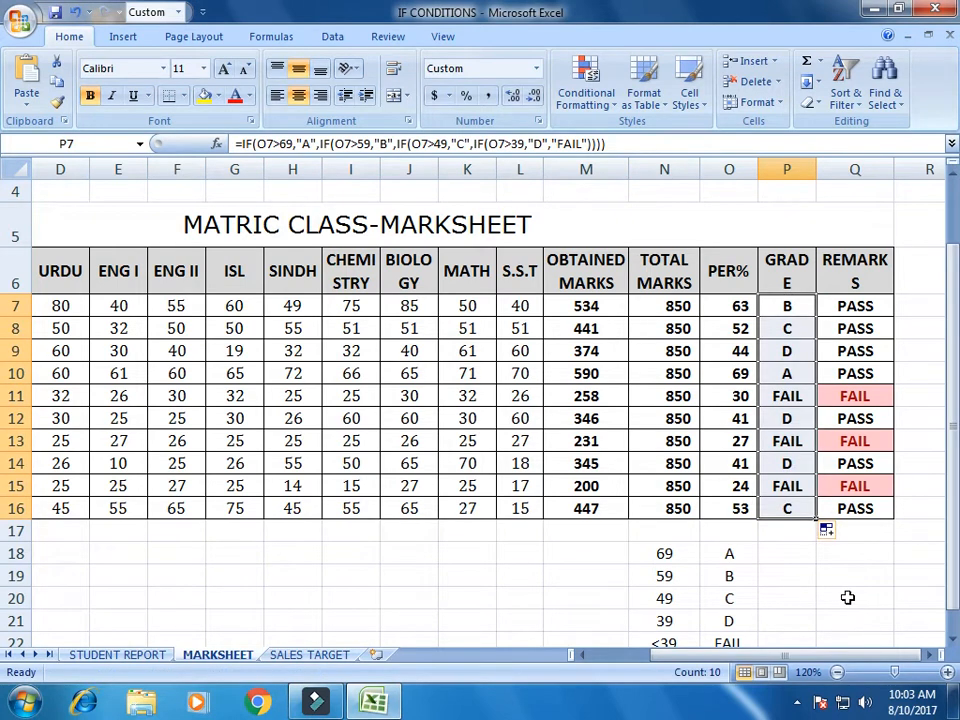
pyautogui.click(846, 596)
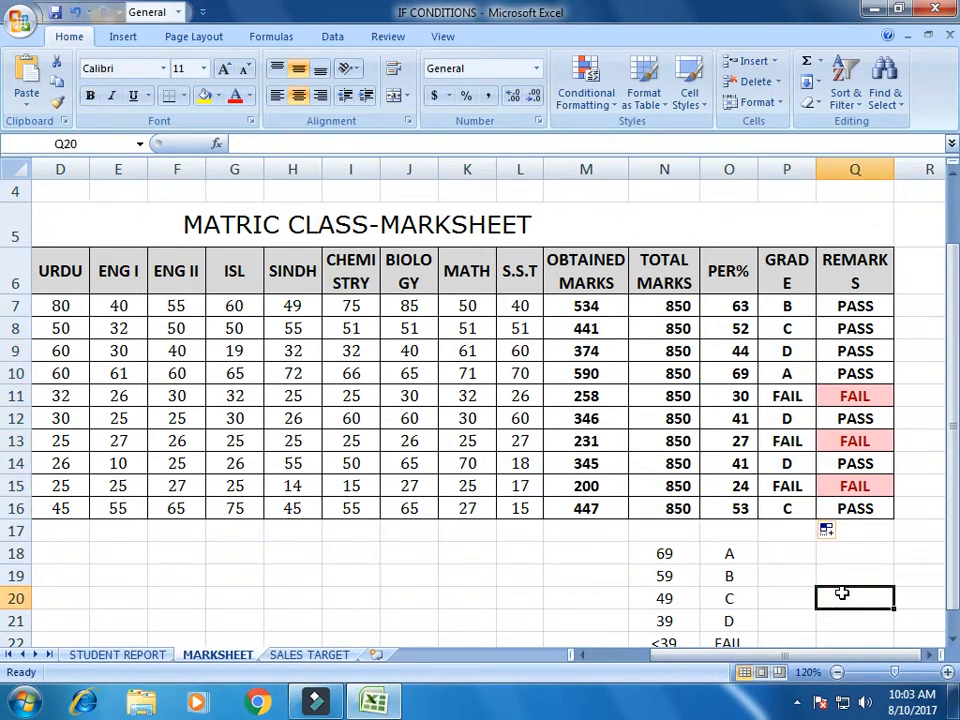
pyautogui.click(731, 395)
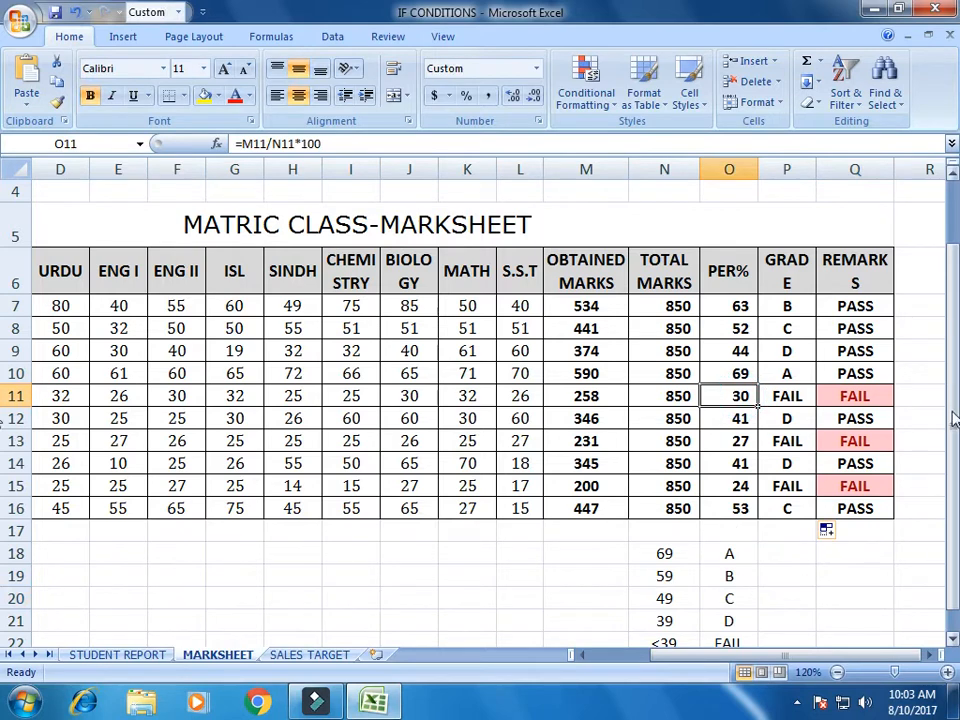
# Compare the FAIL and D grades in rows 11, 13 and 14 with their percentages and the grading scale in N18:O22
pyautogui.scroll(-1, 953, 420)
pyautogui.click(665, 620)
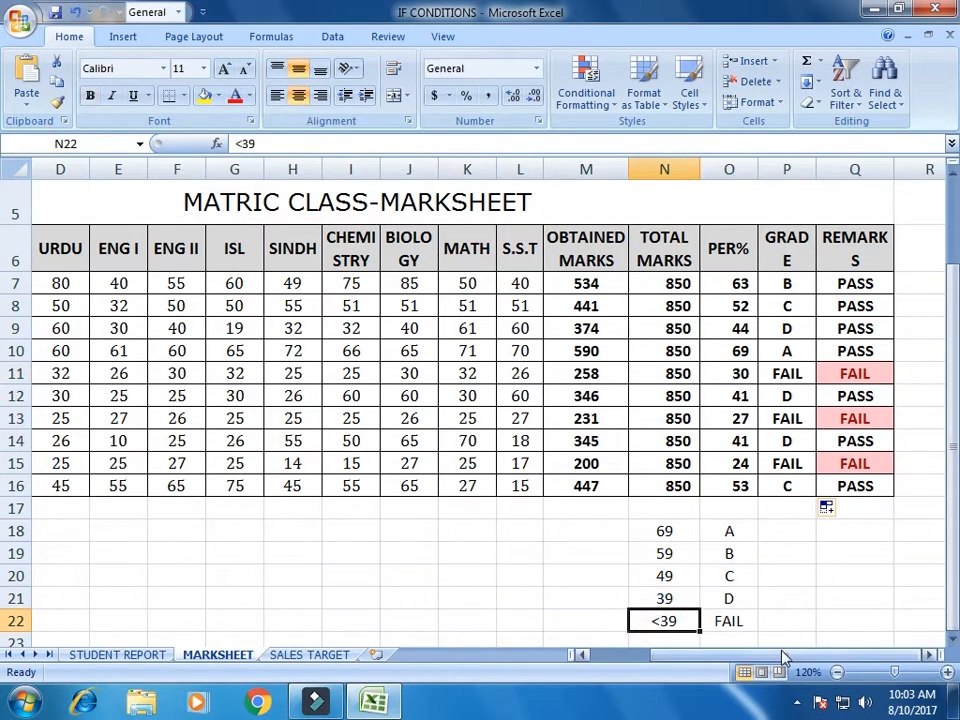
pyautogui.click(731, 620)
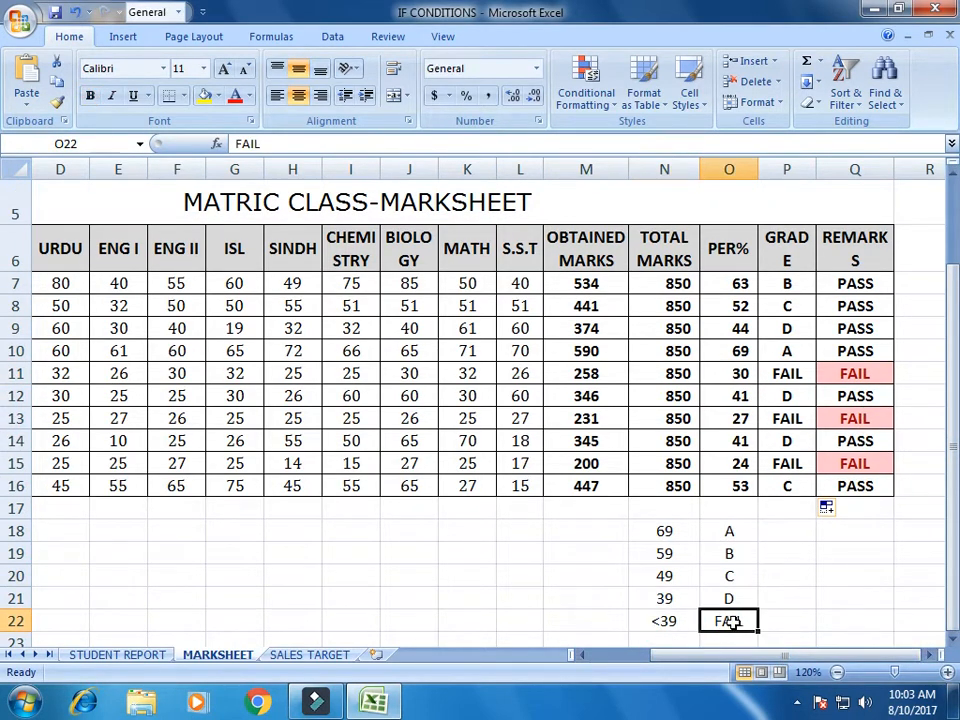
pyautogui.click(787, 373)
pyautogui.click(737, 373)
pyautogui.click(745, 418)
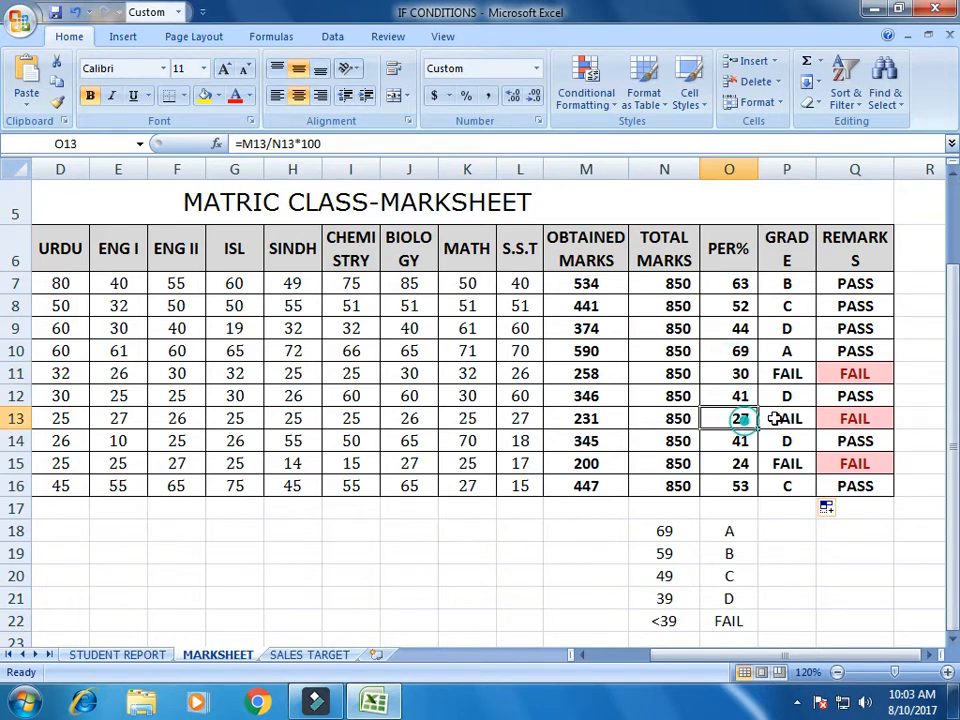
pyautogui.click(776, 418)
pyautogui.click(650, 600)
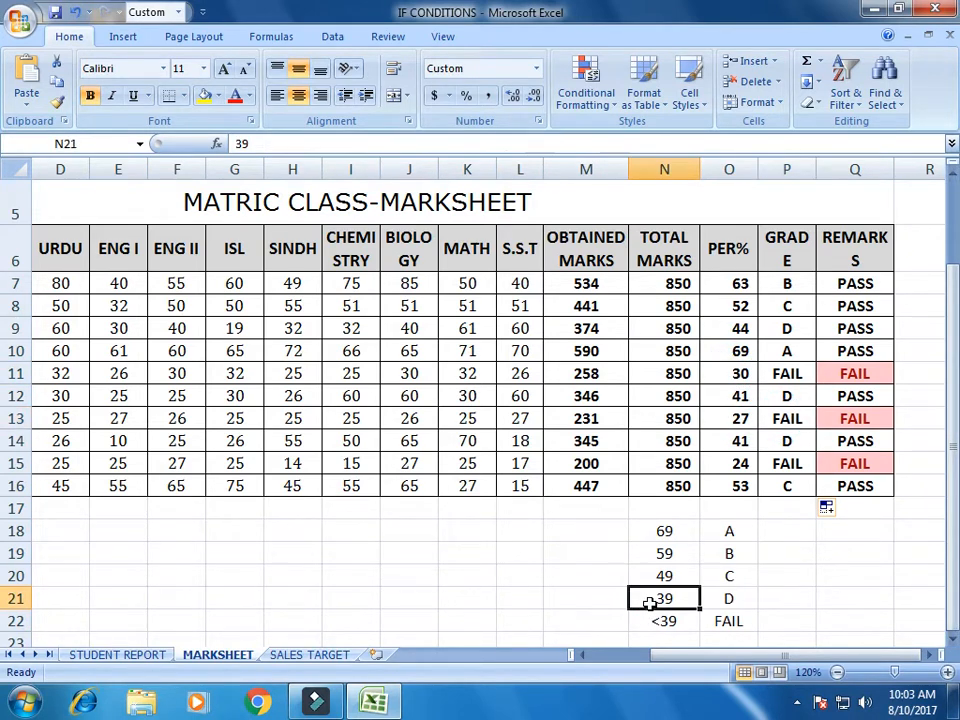
pyautogui.click(745, 441)
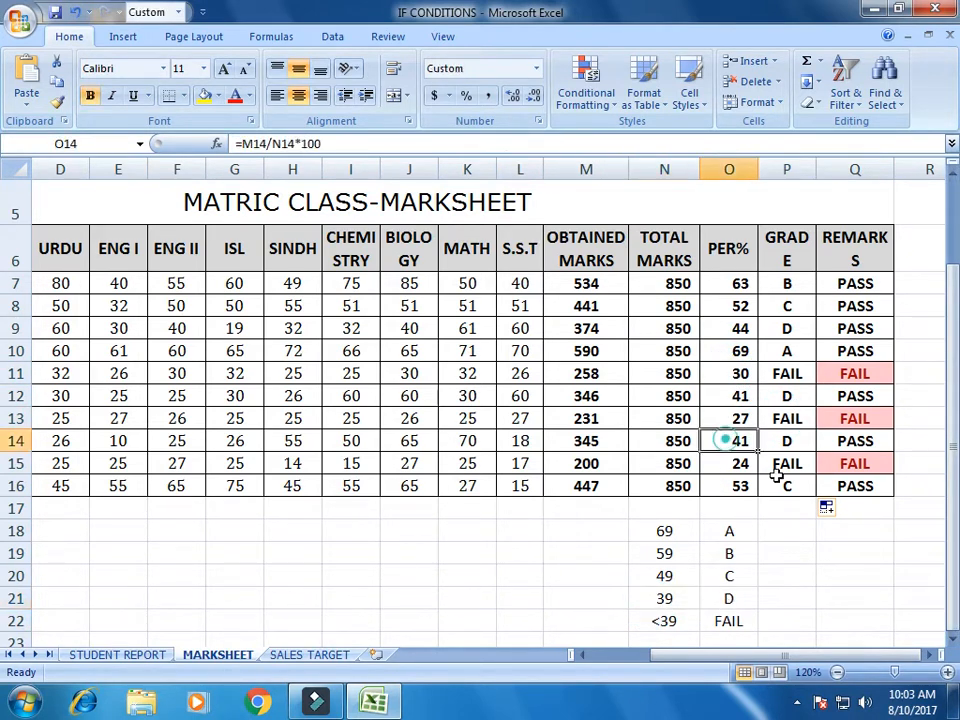
pyautogui.click(782, 441)
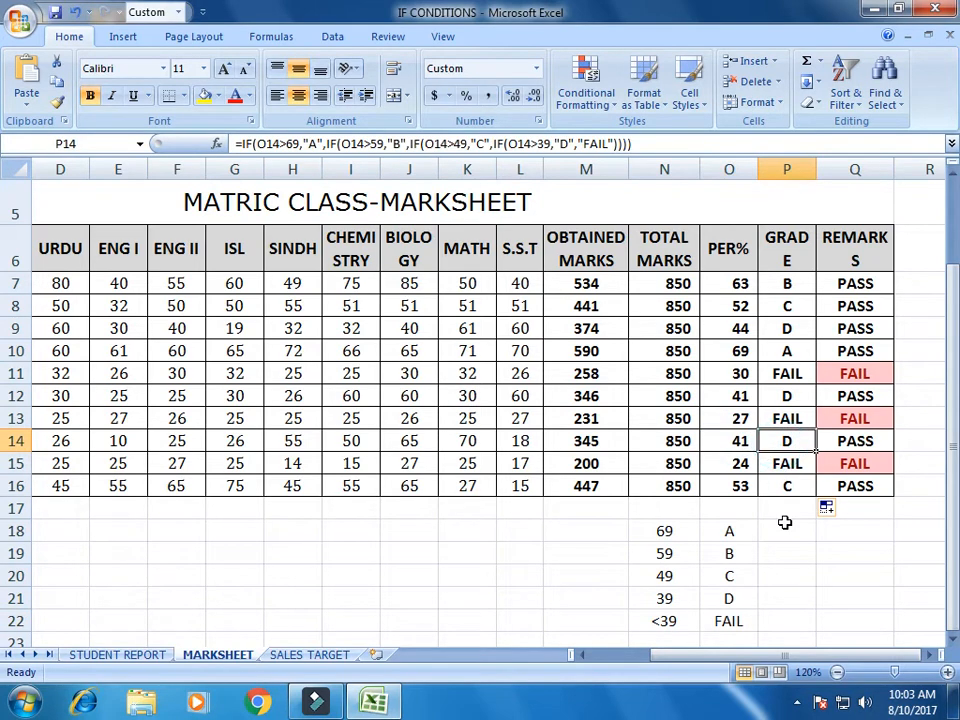
pyautogui.click(792, 553)
# Return to the top of the marksheet and save the workbook
pyautogui.moveTo(954, 497); pyautogui.dragTo(954, 394)
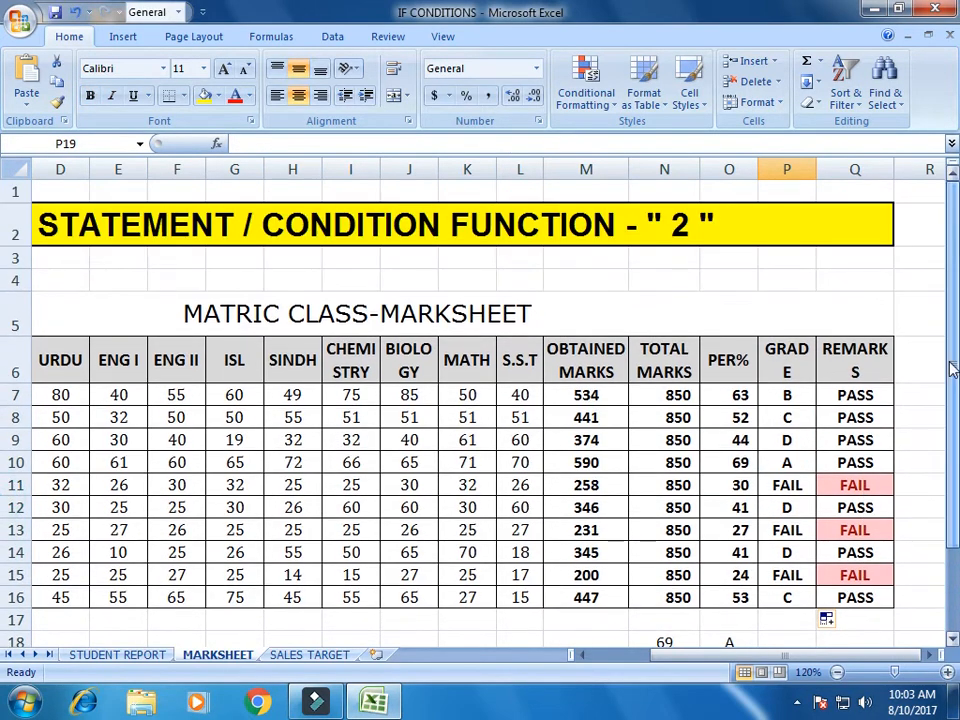
pyautogui.click(861, 299)
pyautogui.click(522, 280)
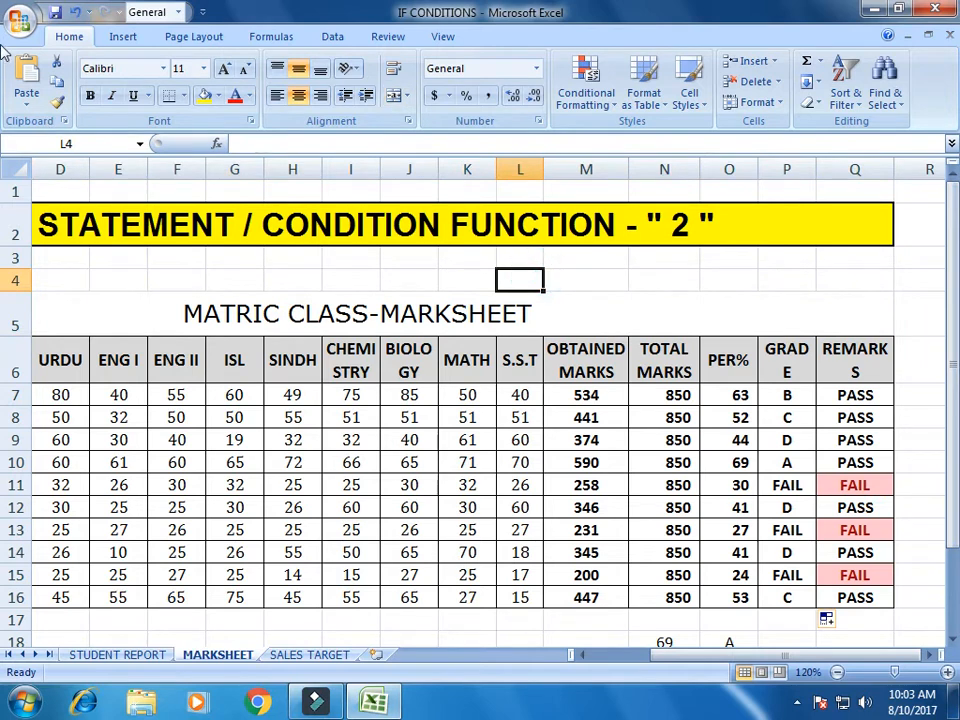
pyautogui.click(55, 13)
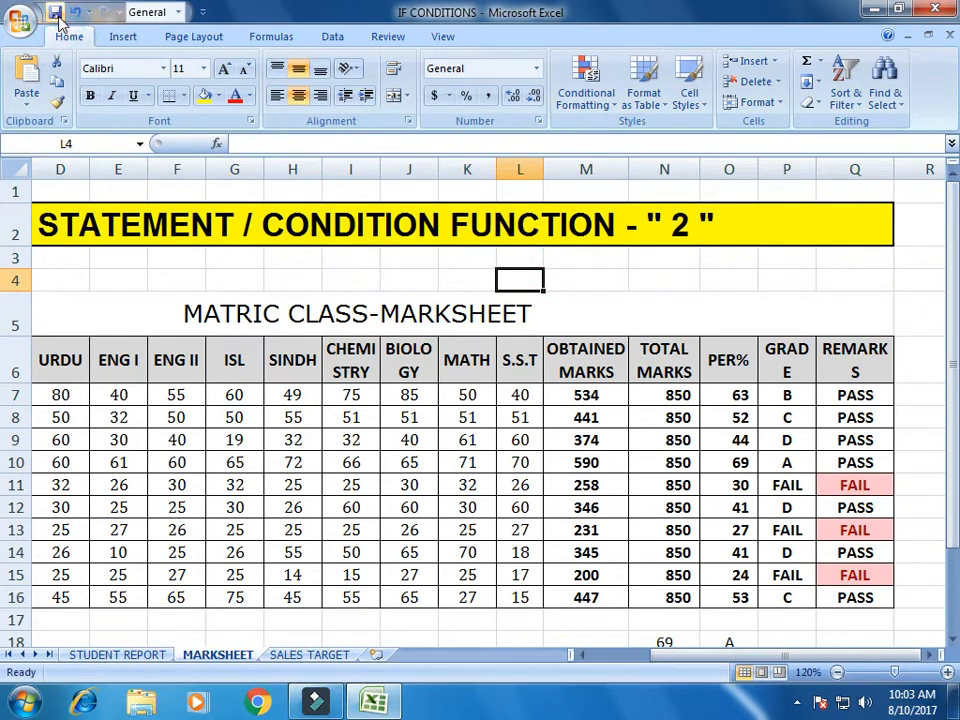
pyautogui.click(245, 262)
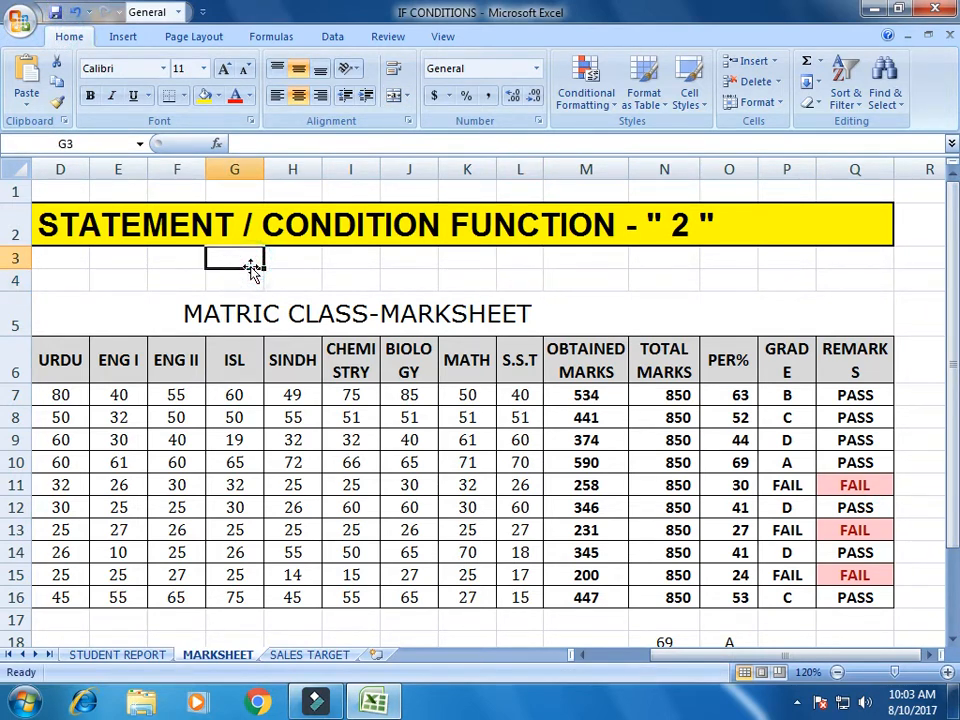
# Open the SALES TARGET sheet and set its zoom to 120%
pyautogui.click(314, 657)
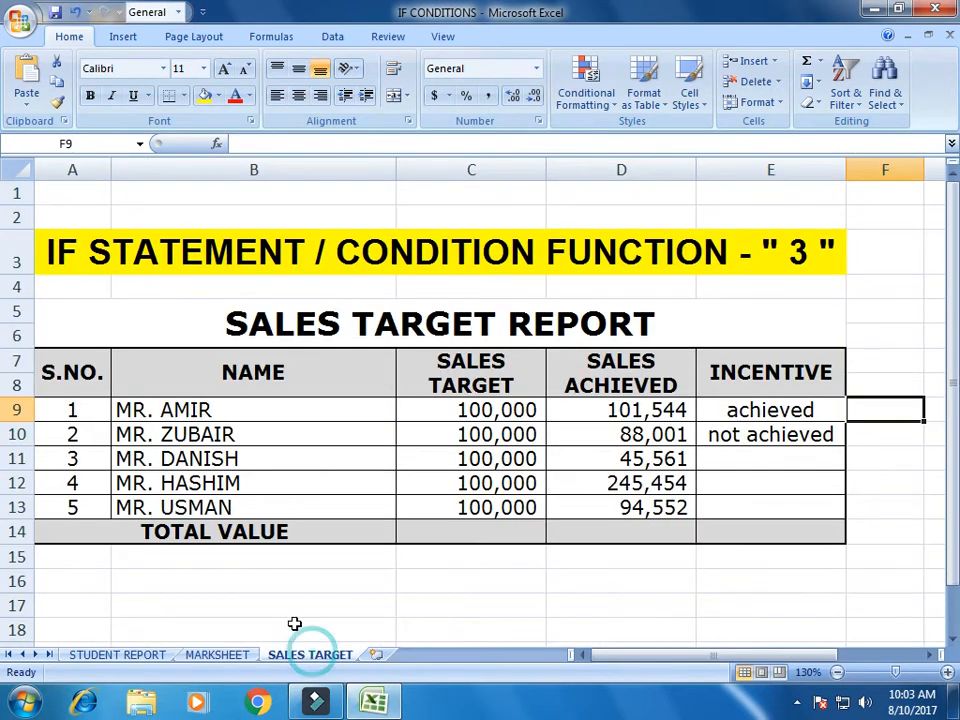
pyautogui.click(297, 562)
pyautogui.click(418, 583)
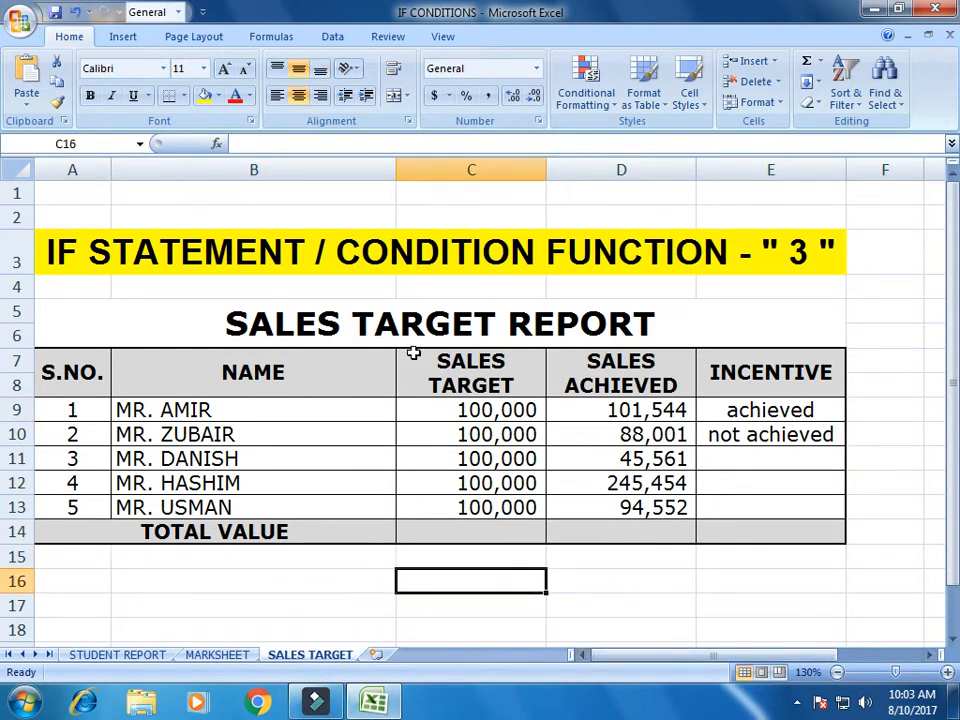
pyautogui.click(837, 672)
pyautogui.click(740, 612)
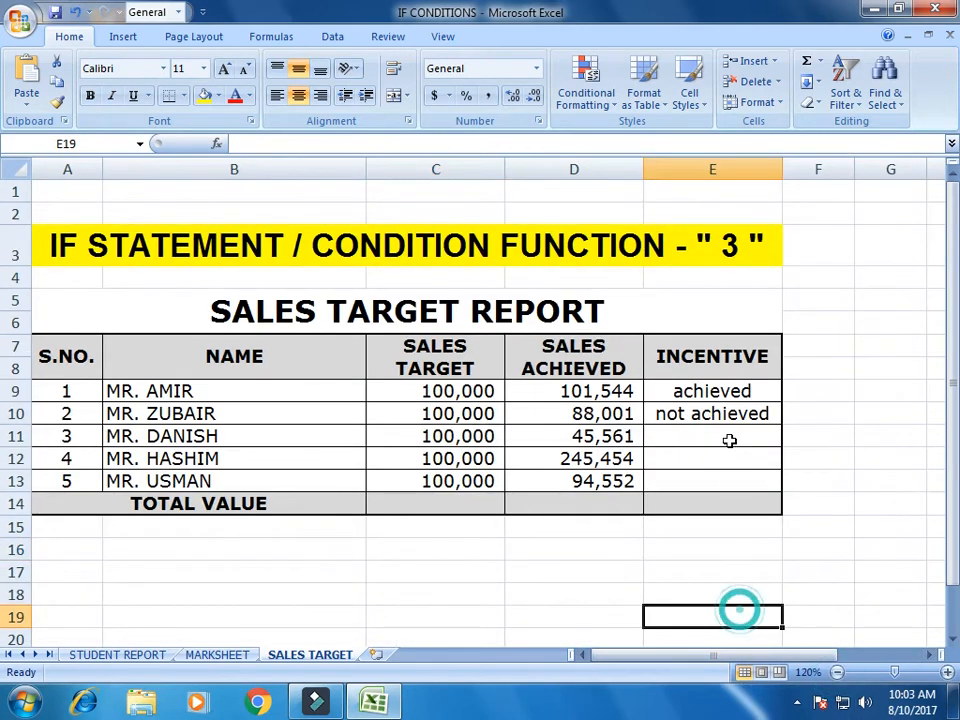
# Clear the sample incentive entries in E9:E10 of the sales target report
pyautogui.moveTo(675, 392); pyautogui.dragTo(731, 433)
pyautogui.press('Delete')
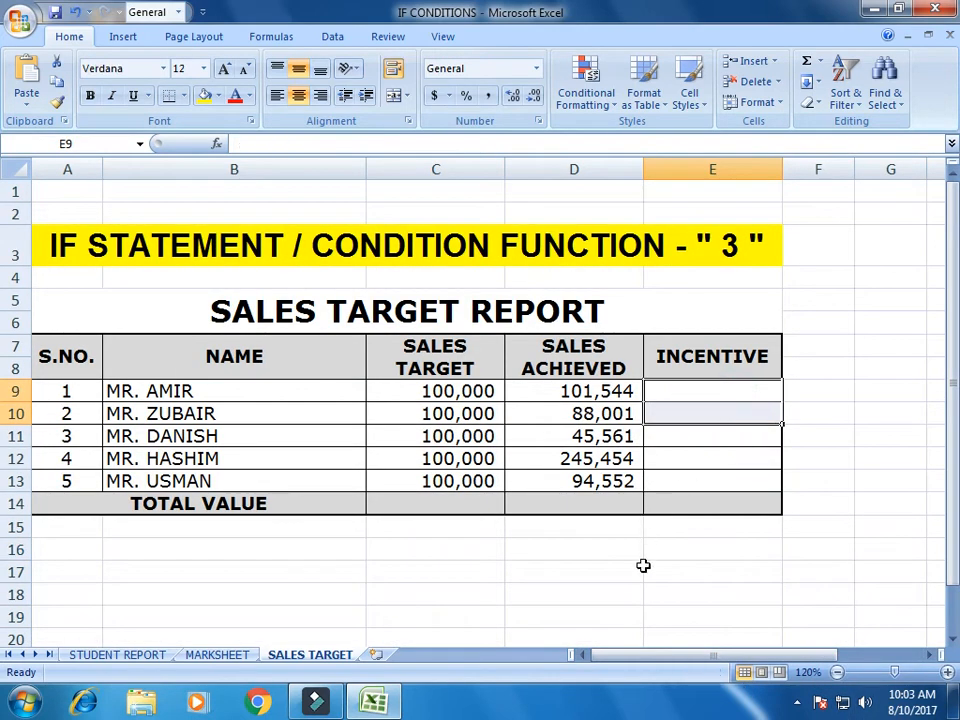
pyautogui.click(646, 568)
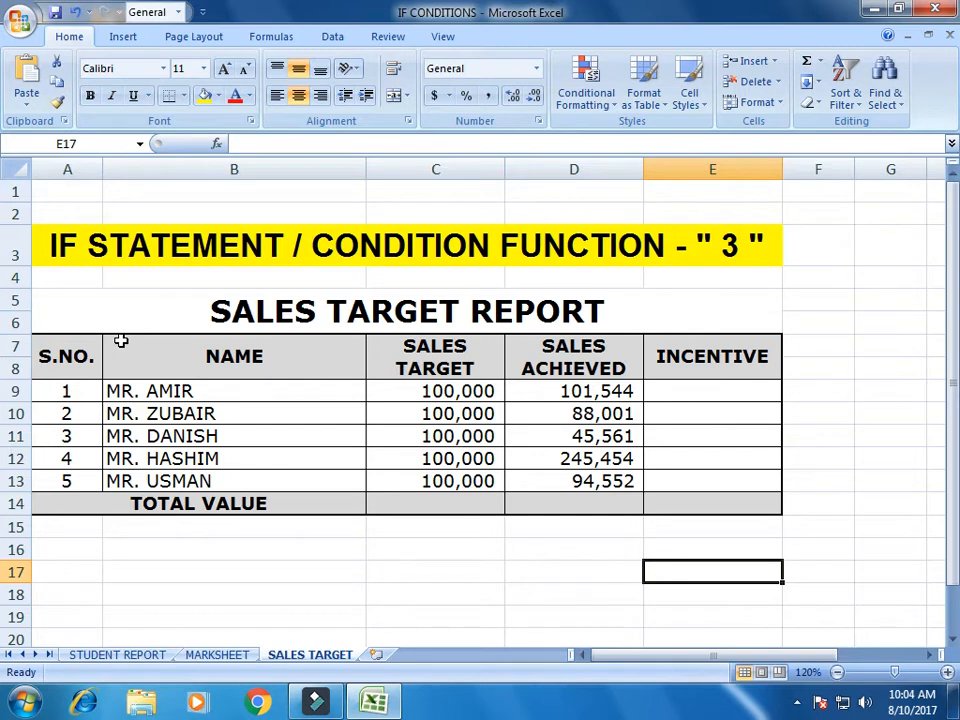
# Review the salespeople's names and their sales targets in rows 9 to 13 of the report
pyautogui.click(413, 386)
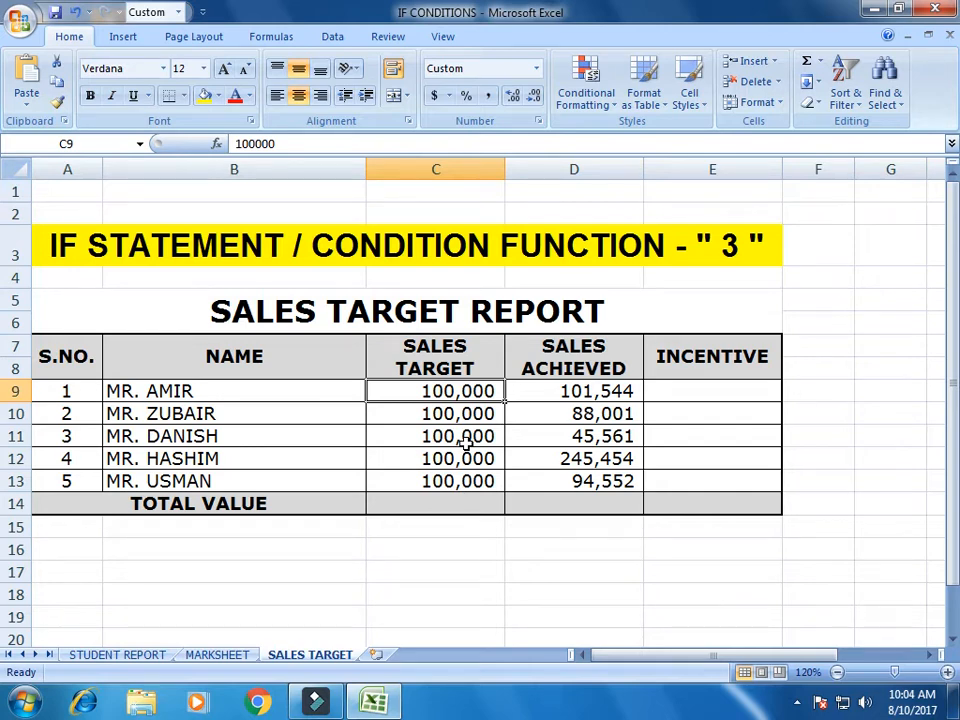
pyautogui.press('Up')
pyautogui.press('Down')
pyautogui.press('Down')
pyautogui.press('Down')
pyautogui.press('Down')
pyautogui.press('Down')
pyautogui.press('Up')
pyautogui.press('Up')
pyautogui.press('Up')
pyautogui.press('Up')
pyautogui.press('Left')
pyautogui.press('Down')
pyautogui.press('Down')
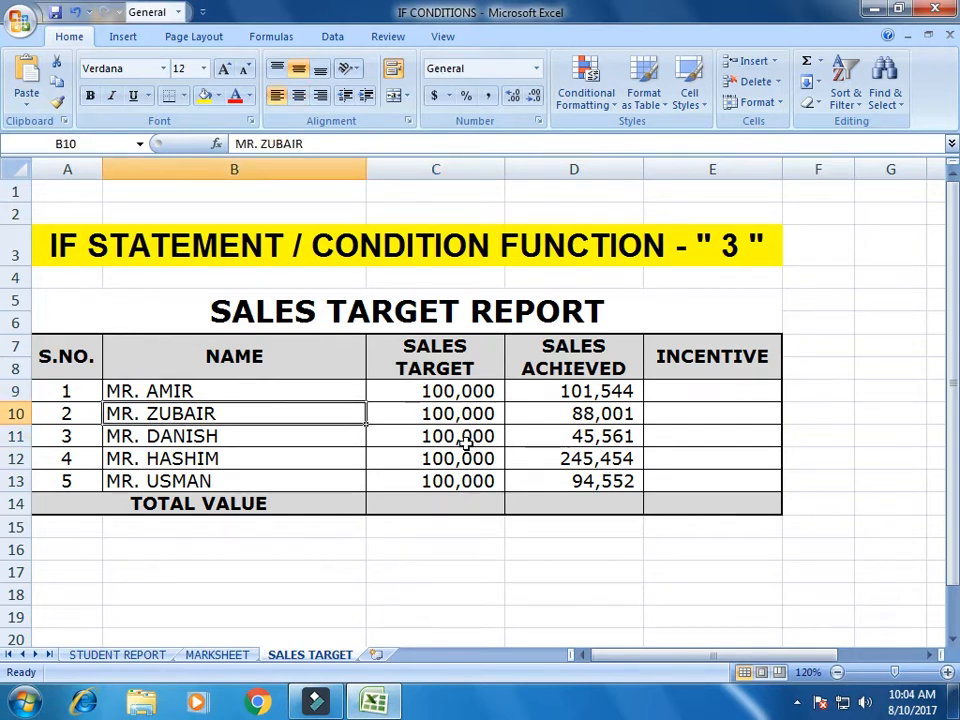
pyautogui.press('Down')
pyautogui.press('Down')
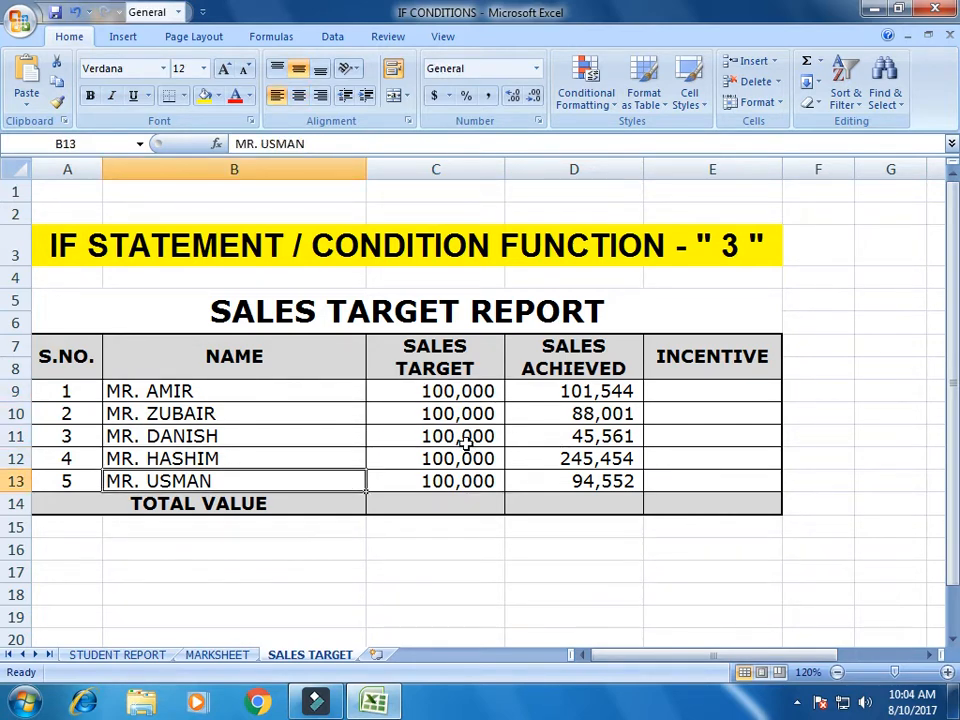
pyautogui.press('Right')
pyautogui.press('Up')
pyautogui.press('Up')
pyautogui.press('Up')
pyautogui.press('Up')
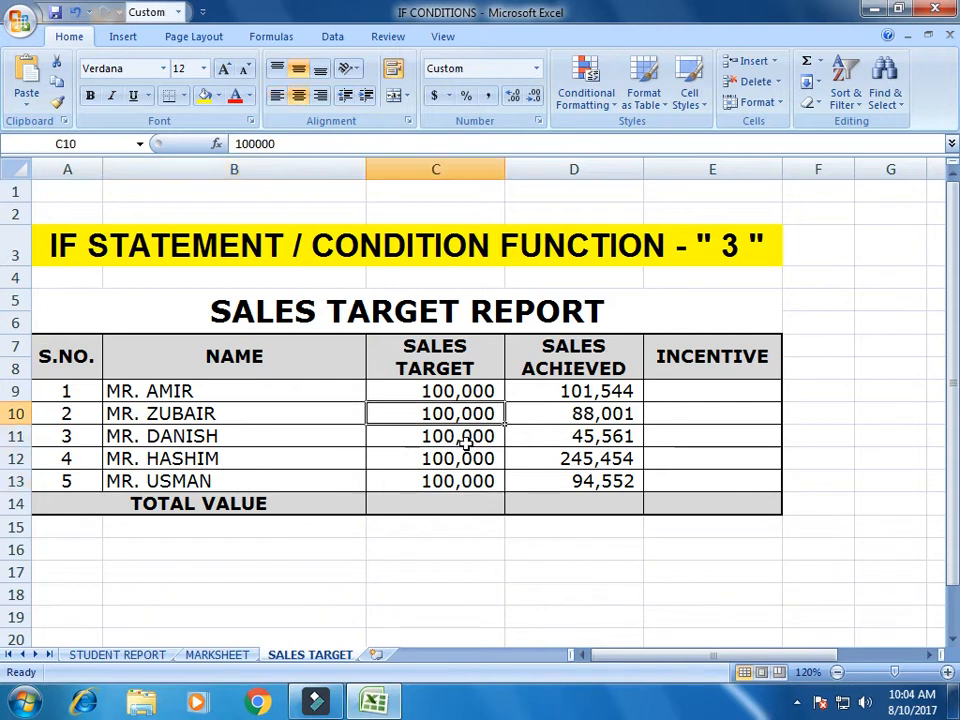
# Examine each salesperson's achieved sales in D9:D13
pyautogui.press('Right')
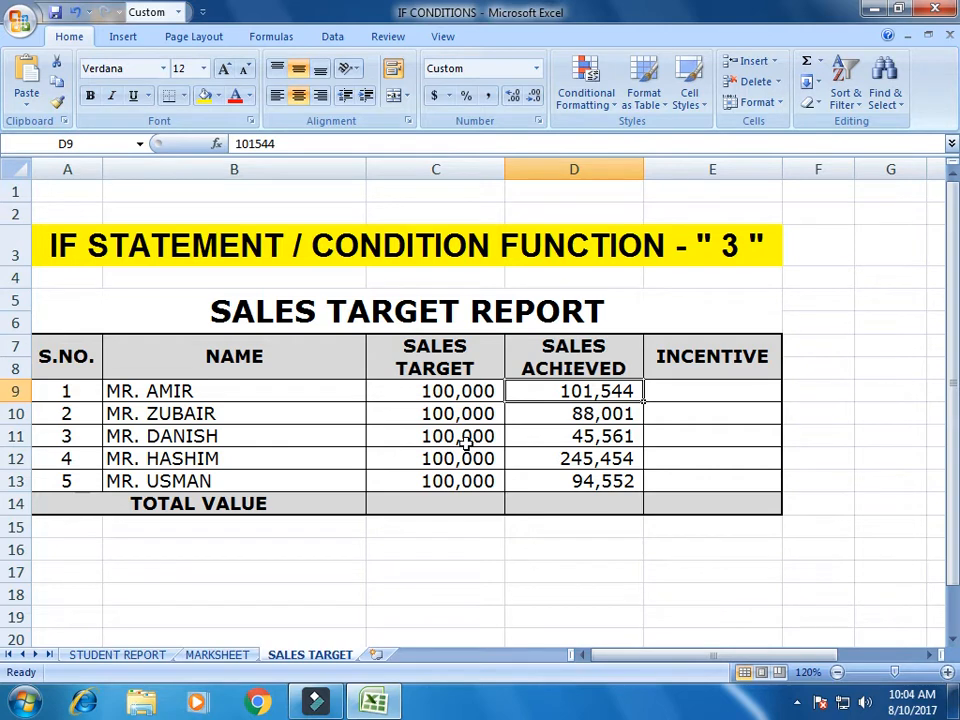
pyautogui.press('Down')
pyautogui.press('Down')
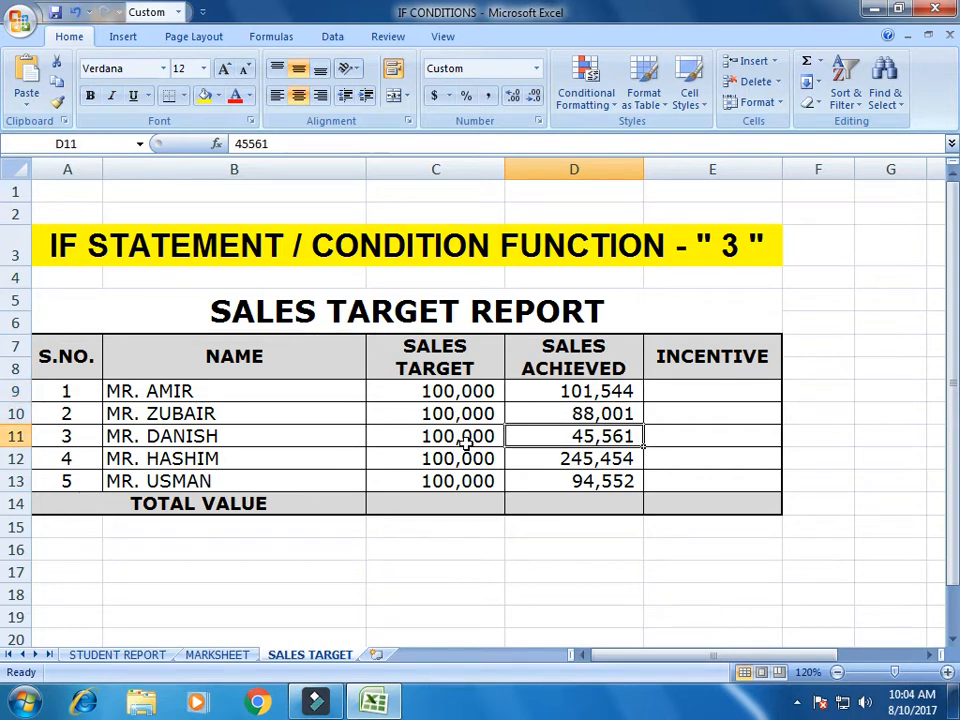
pyautogui.press('Down')
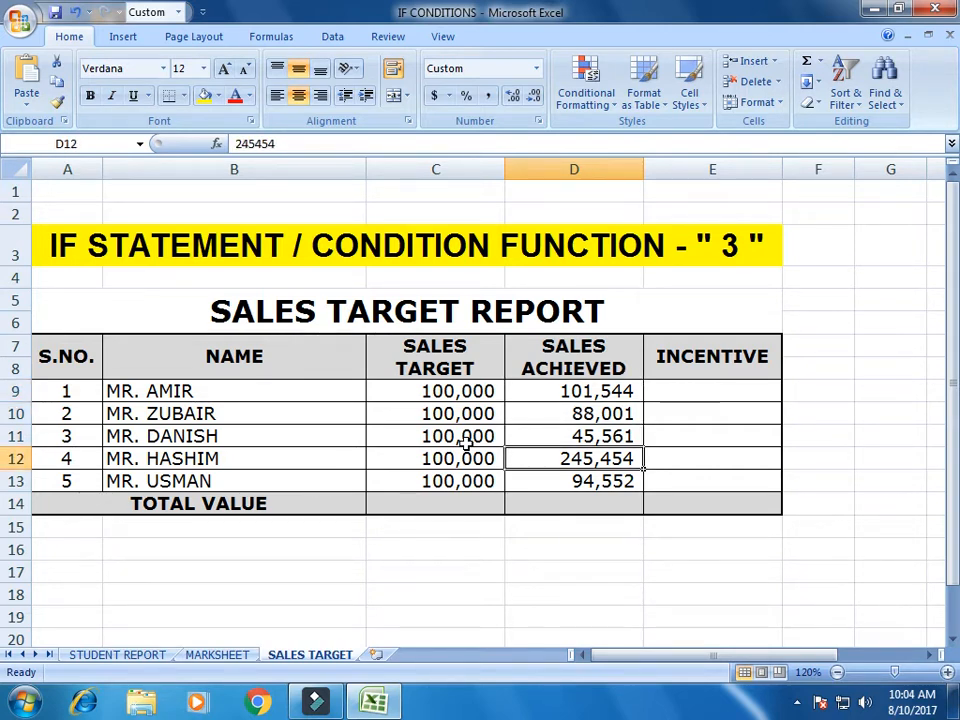
pyautogui.press('Down')
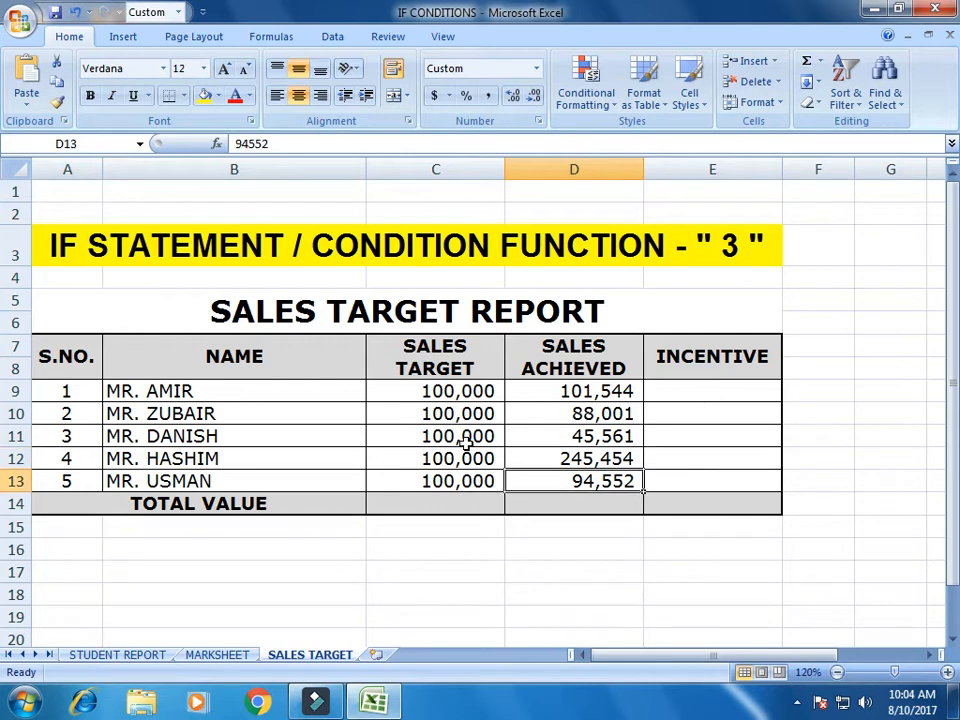
pyautogui.press('Up')
pyautogui.press('Up')
pyautogui.press('Up')
pyautogui.press('Up')
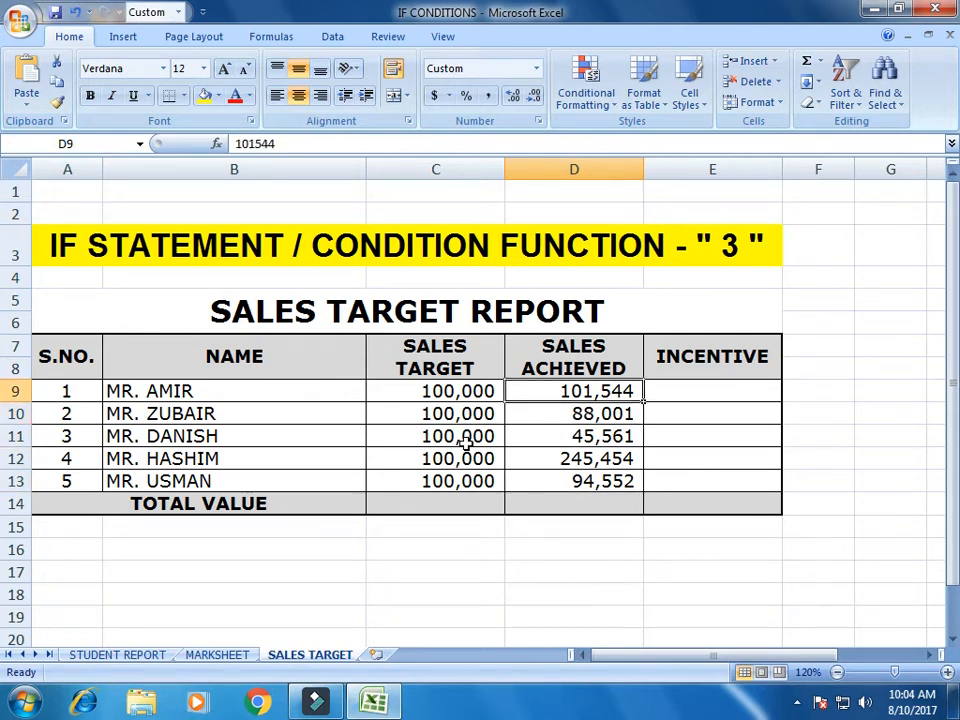
# Start an IF formula in E9 with the logical test C9>100000
pyautogui.press('Right')
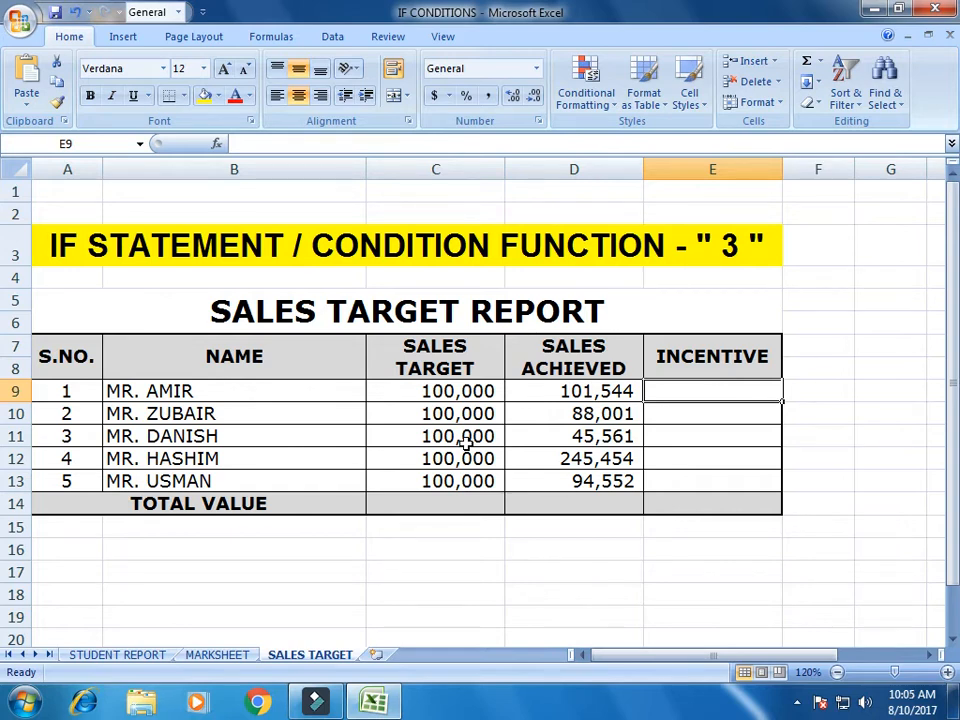
pyautogui.write('=')
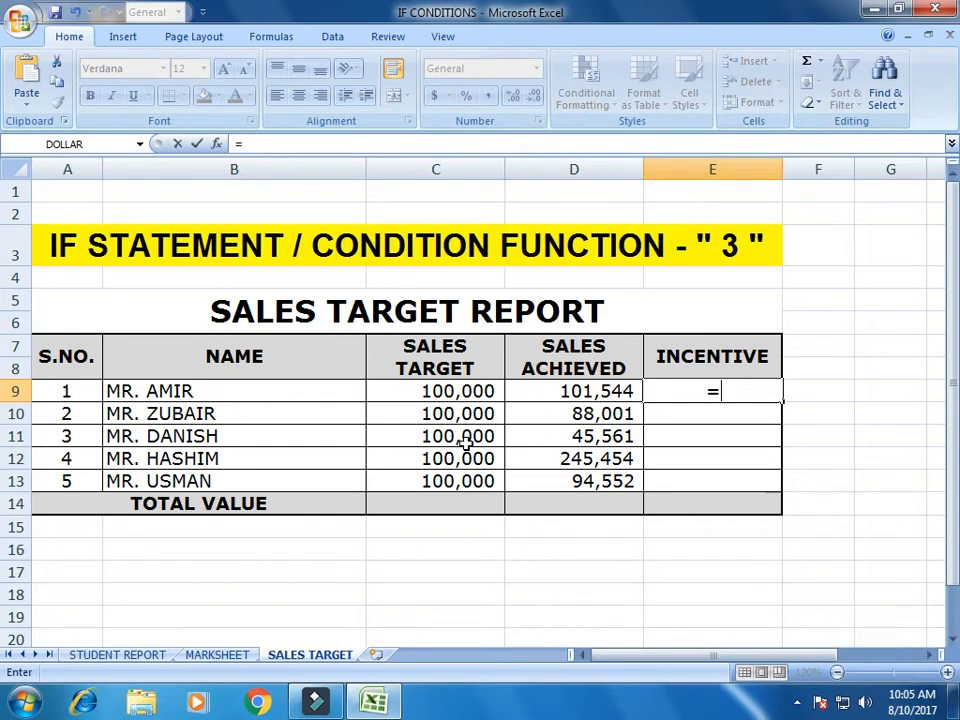
pyautogui.write('IF')
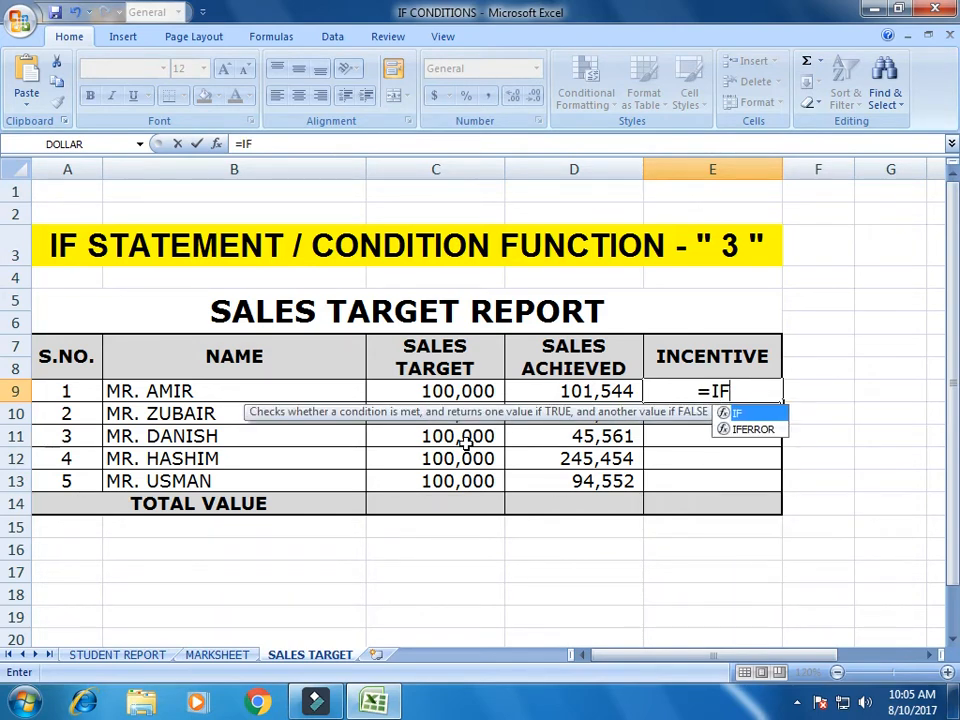
pyautogui.write('(')
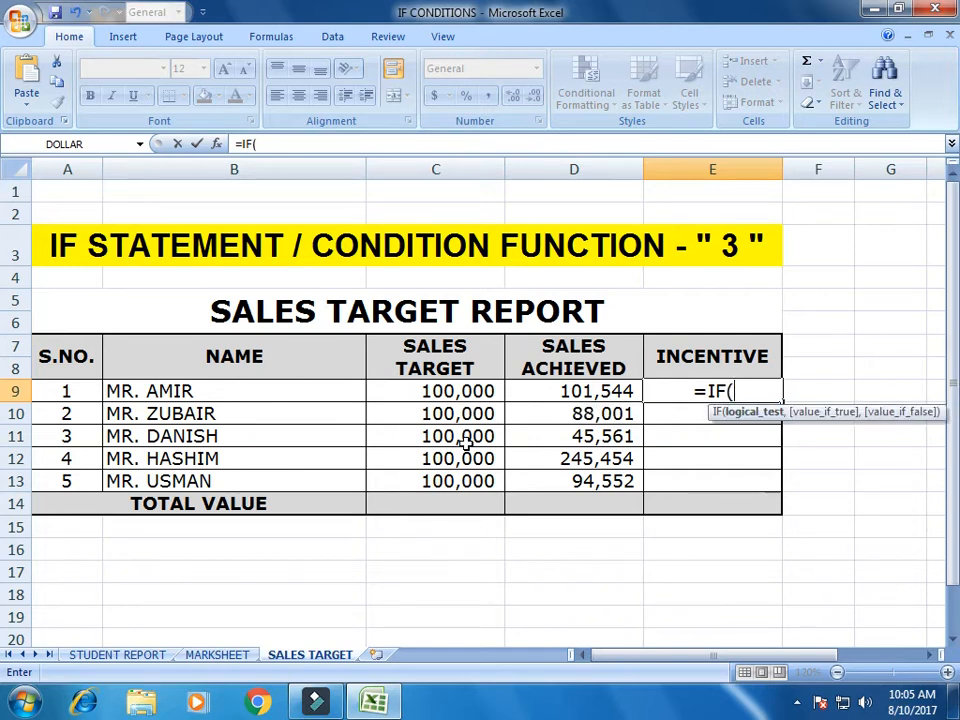
pyautogui.press('Left')
pyautogui.press('Left')
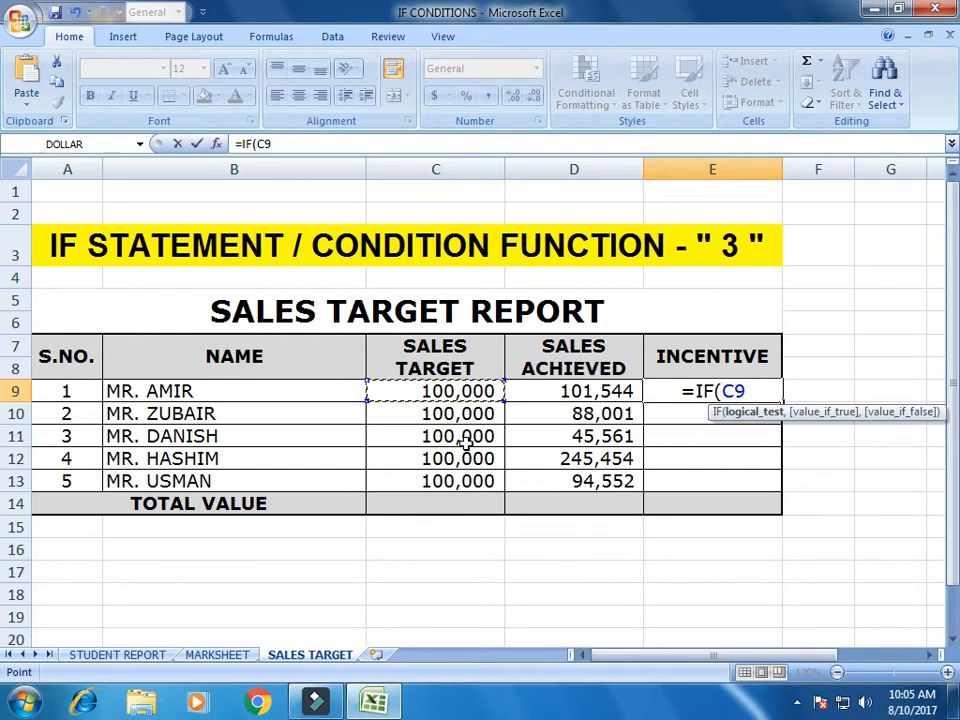
pyautogui.write('>')
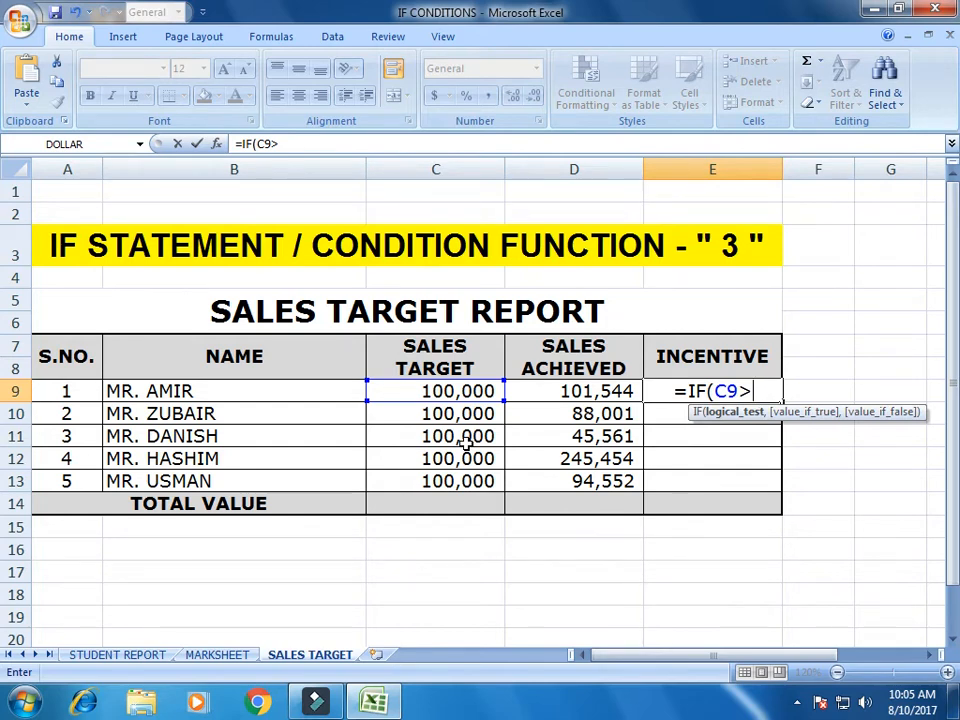
pyautogui.write('100000')
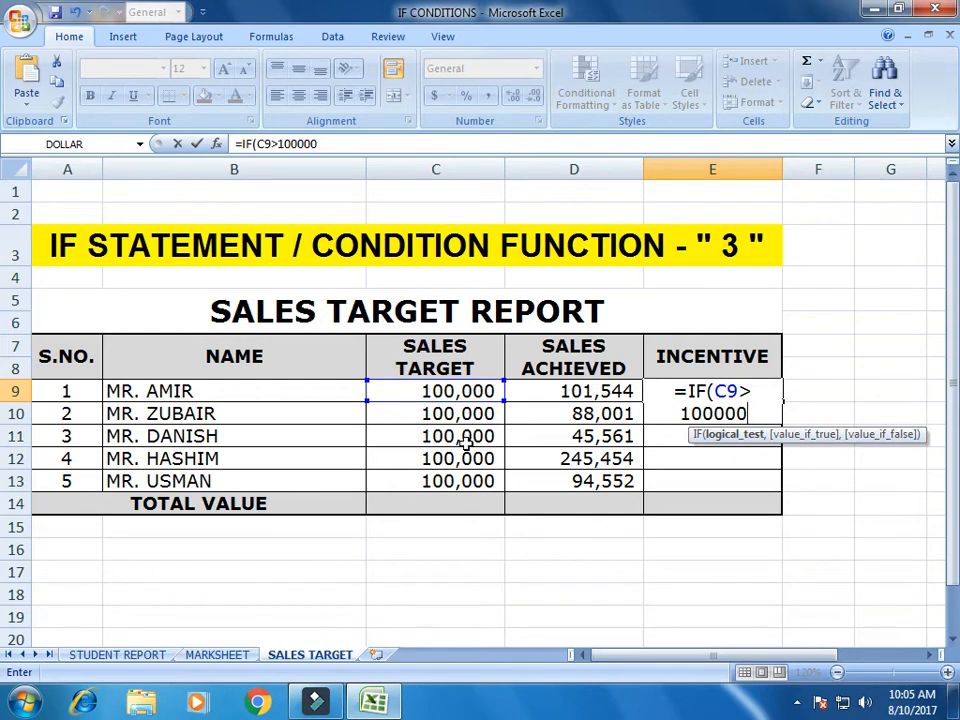
# Add "ACHIEVED" as the value if true in E9's IF formula
pyautogui.write(',')
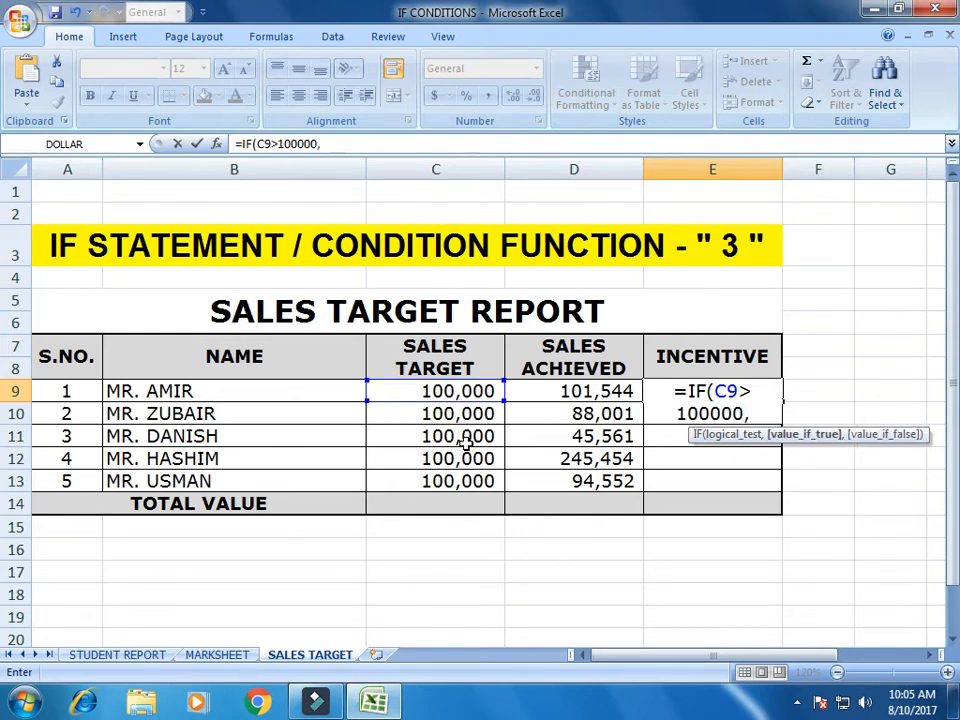
pyautogui.write('"')
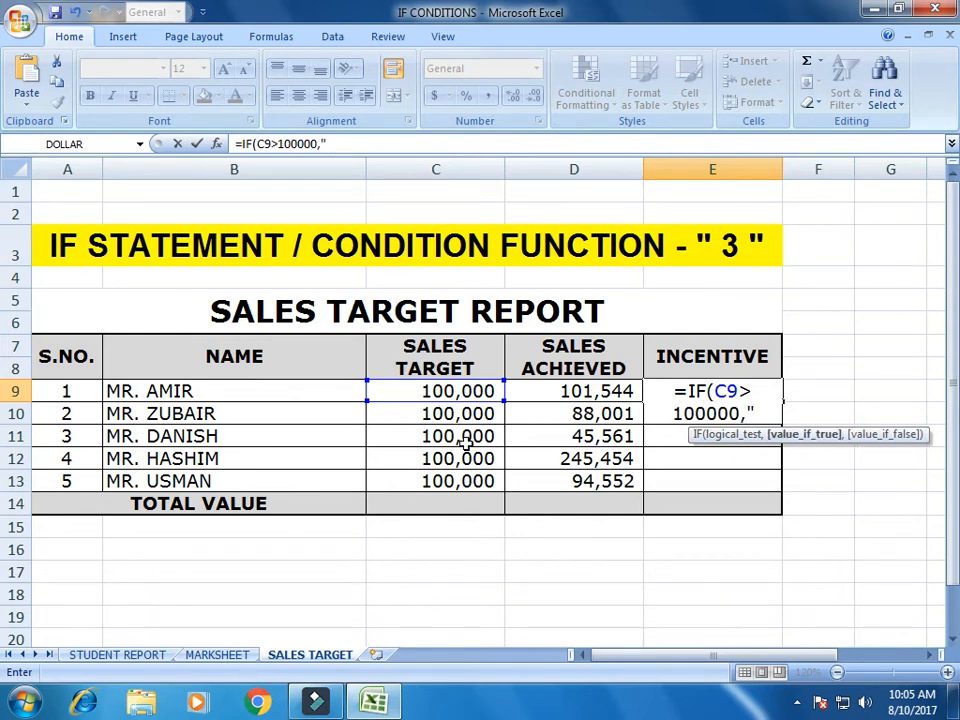
pyautogui.write('ACH')
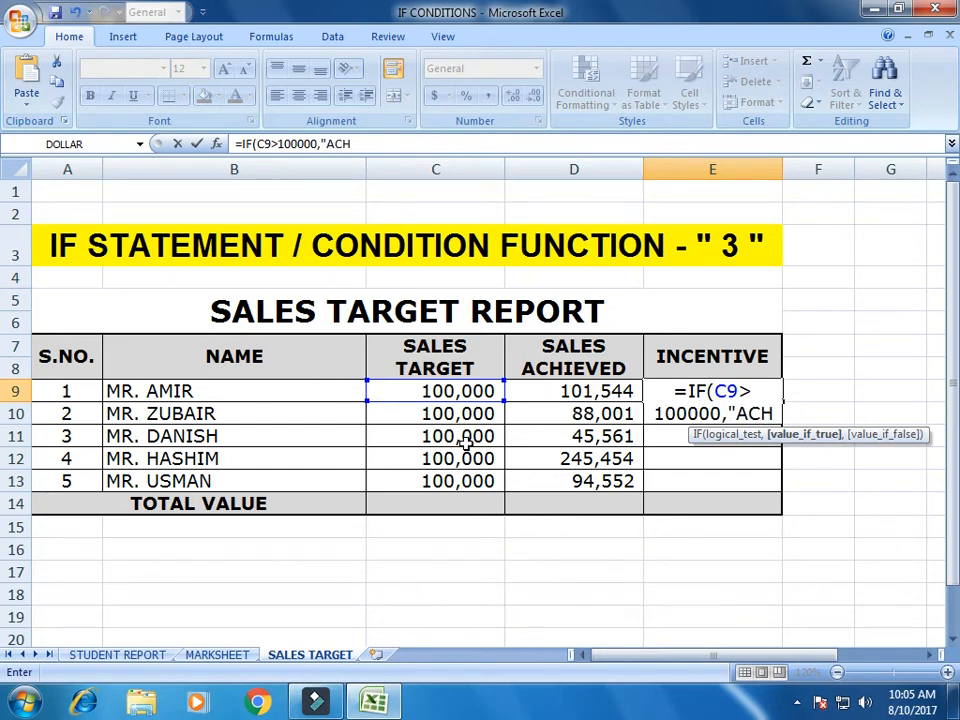
pyautogui.write('IEV')
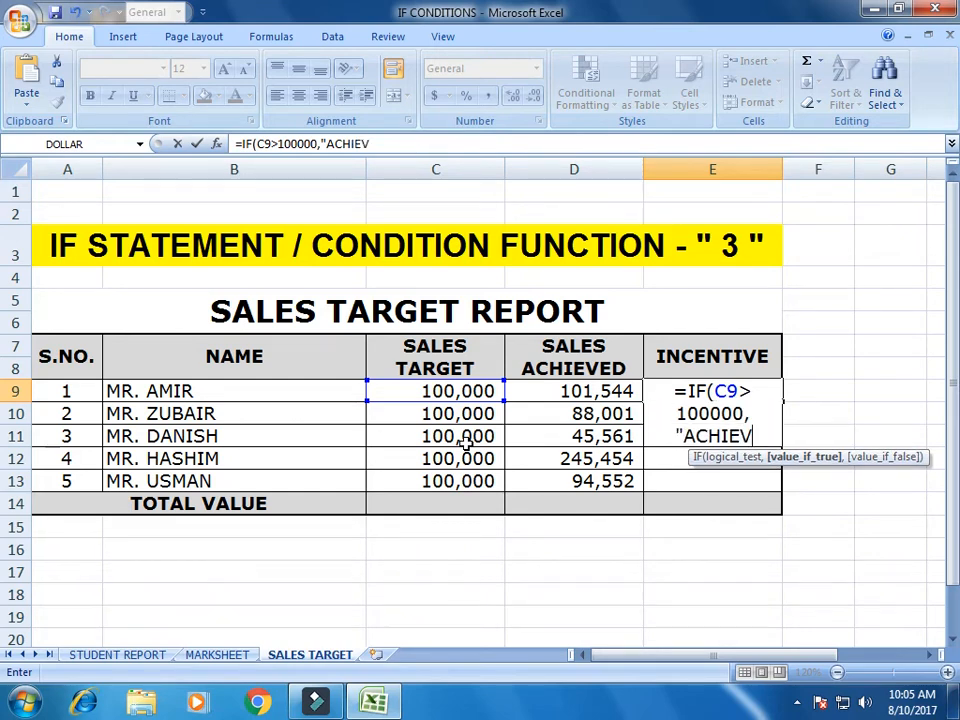
pyautogui.write('ED')
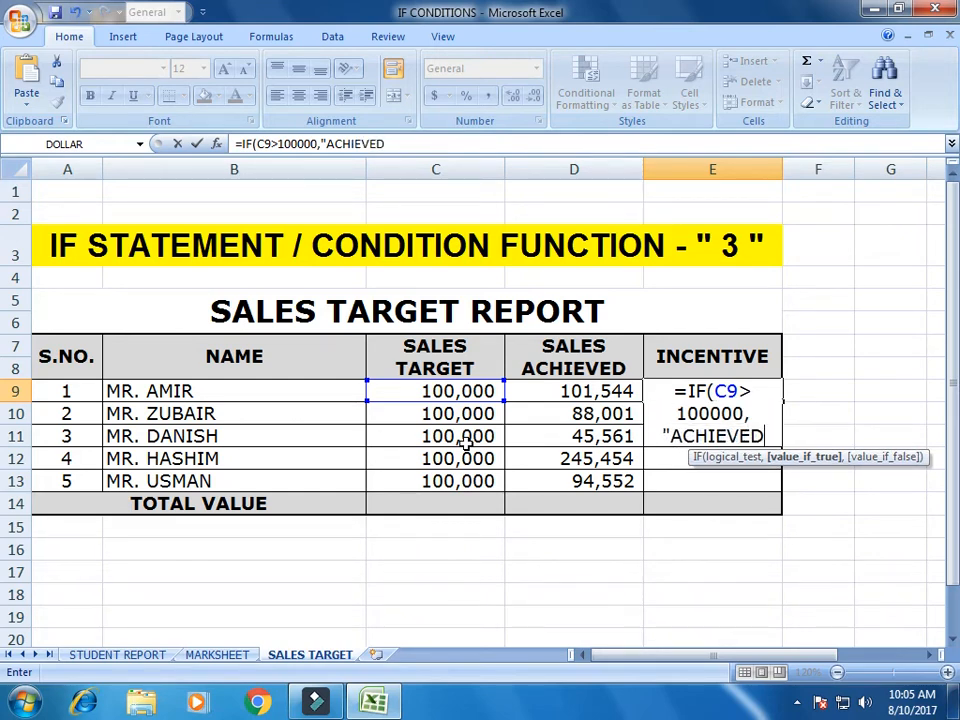
pyautogui.write('",')
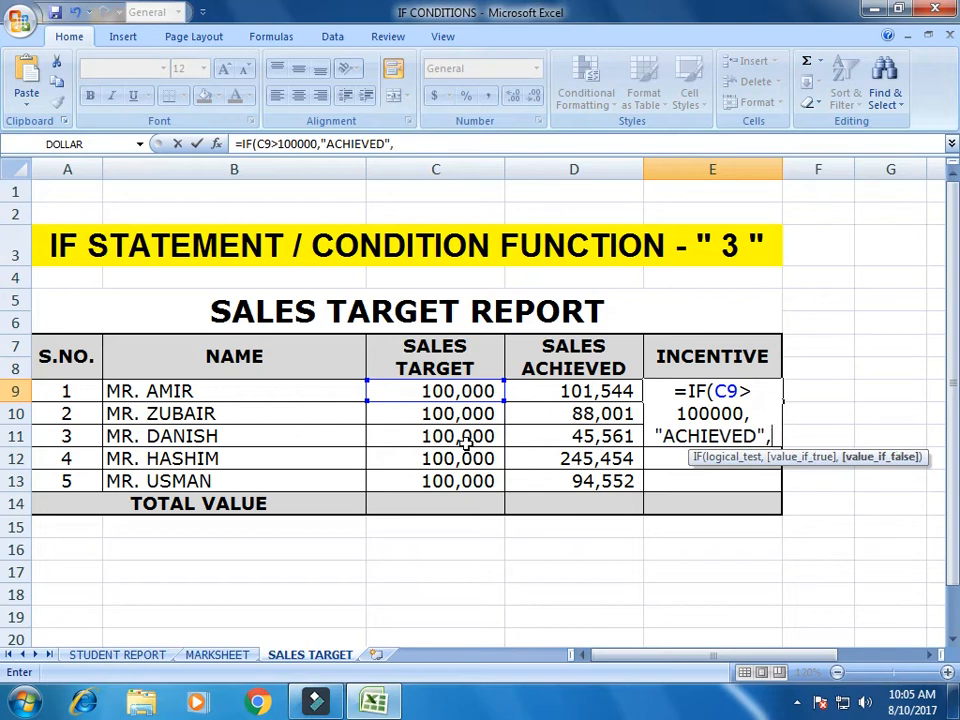
# Complete the IF formula in E9 with "NOT ACHIEVED" as the value if false
pyautogui.write('"')
pyautogui.write('N')
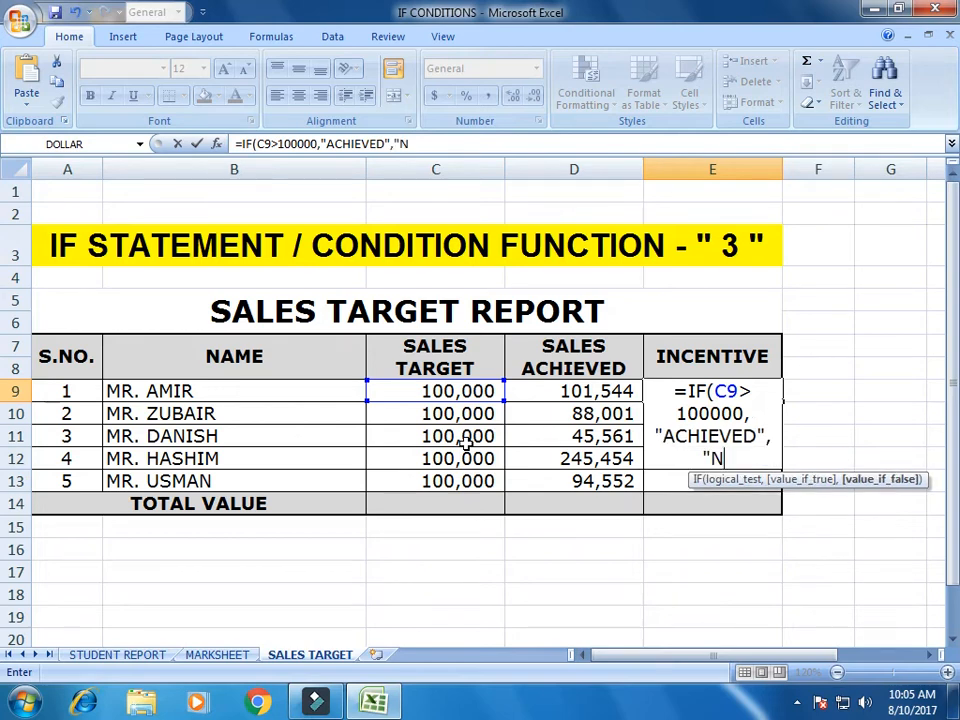
pyautogui.write('OT ACH')
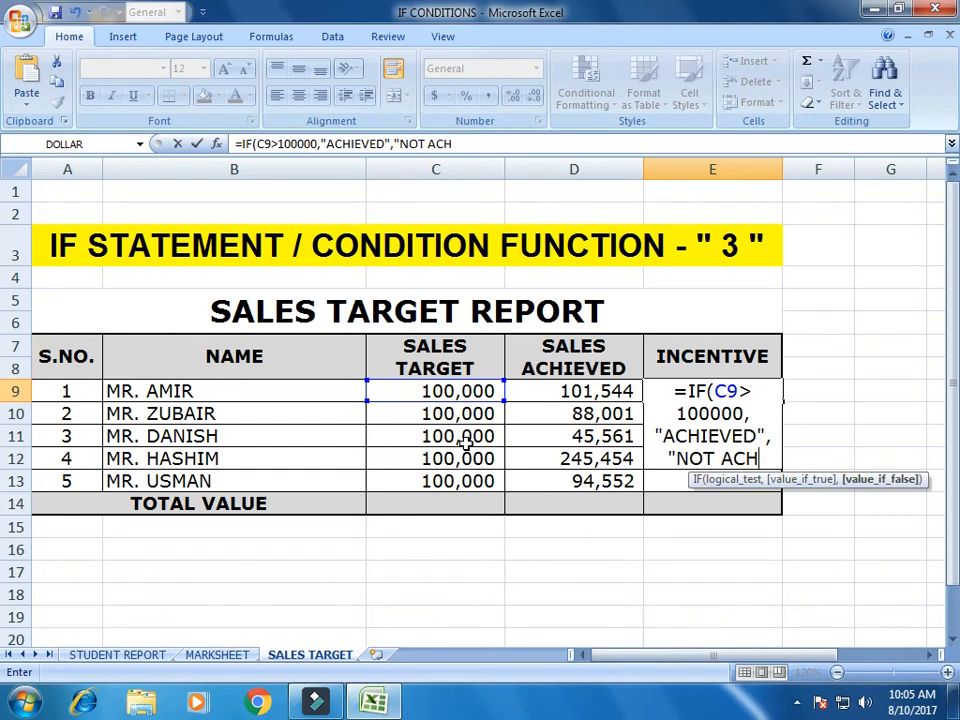
pyautogui.write('IEVE')
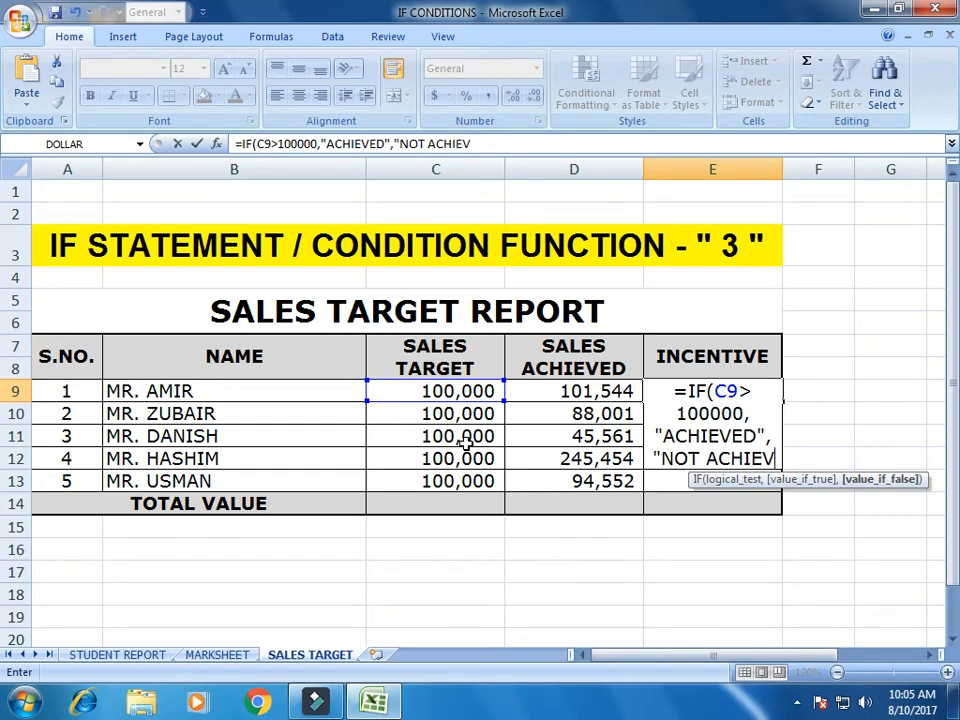
pyautogui.write('D"')
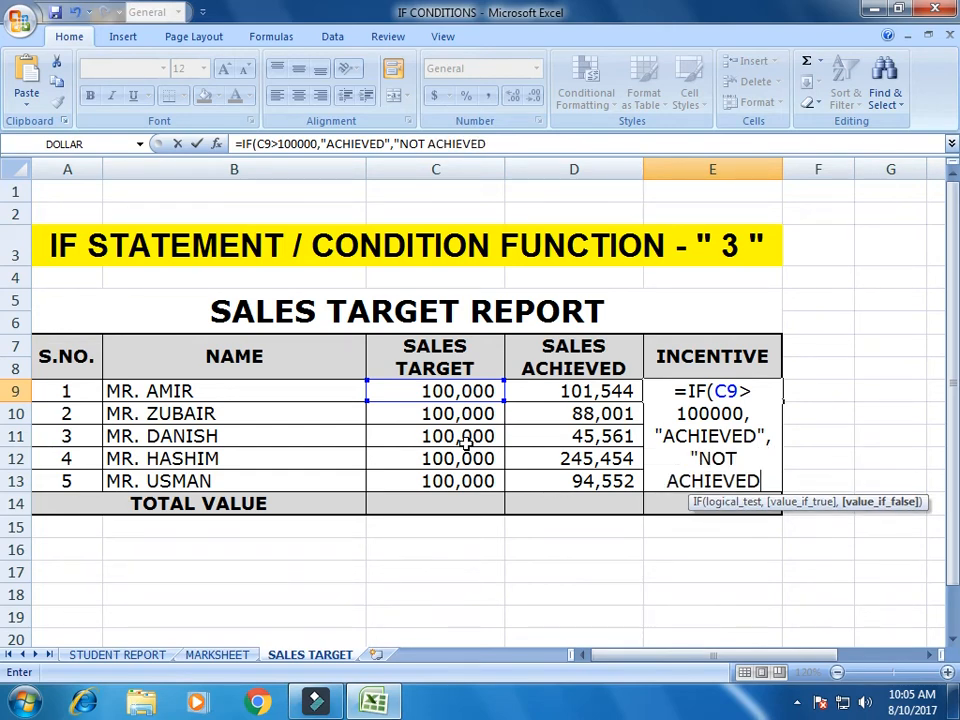
pyautogui.write(')')
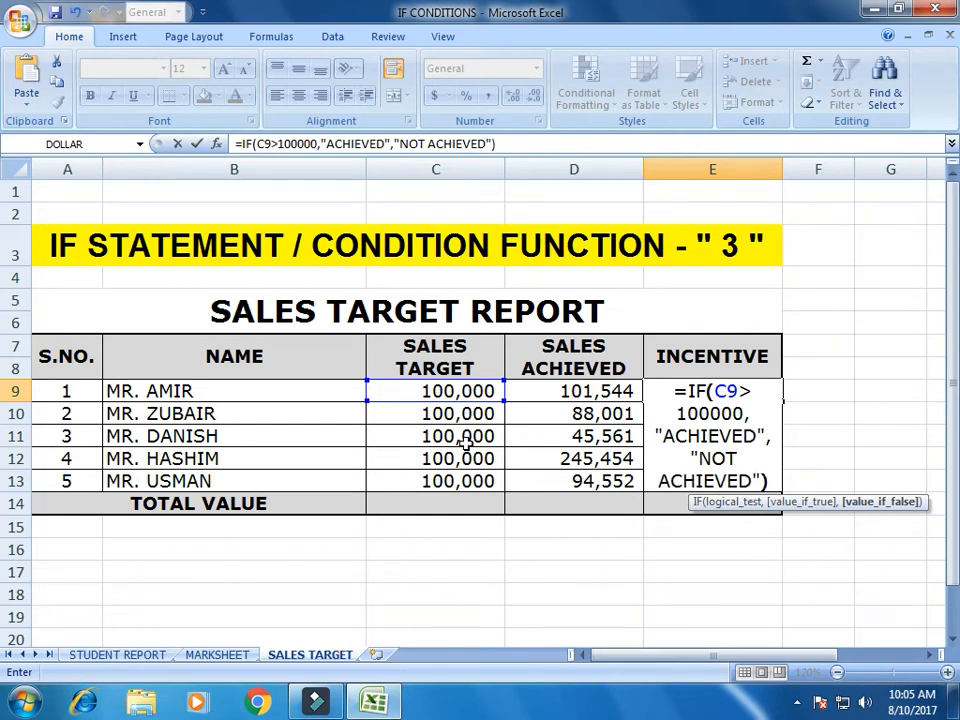
pyautogui.press('Return')
# Widen column E to fit the incentive text and fill the E9 formula down through E13
pyautogui.press('Up')
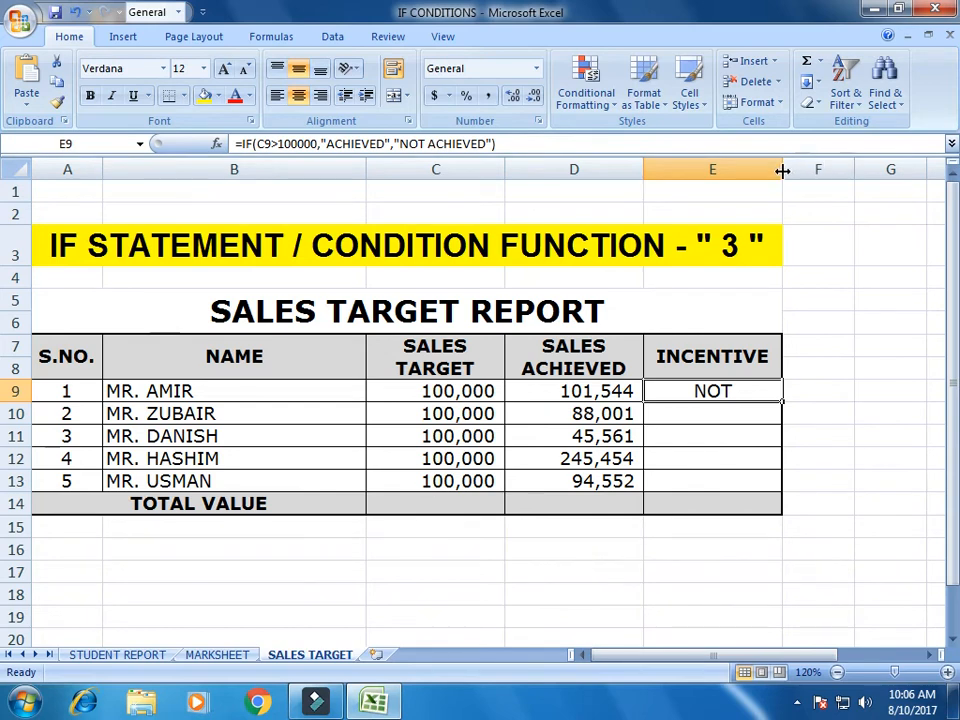
pyautogui.moveTo(782, 171); pyautogui.dragTo(824, 168)
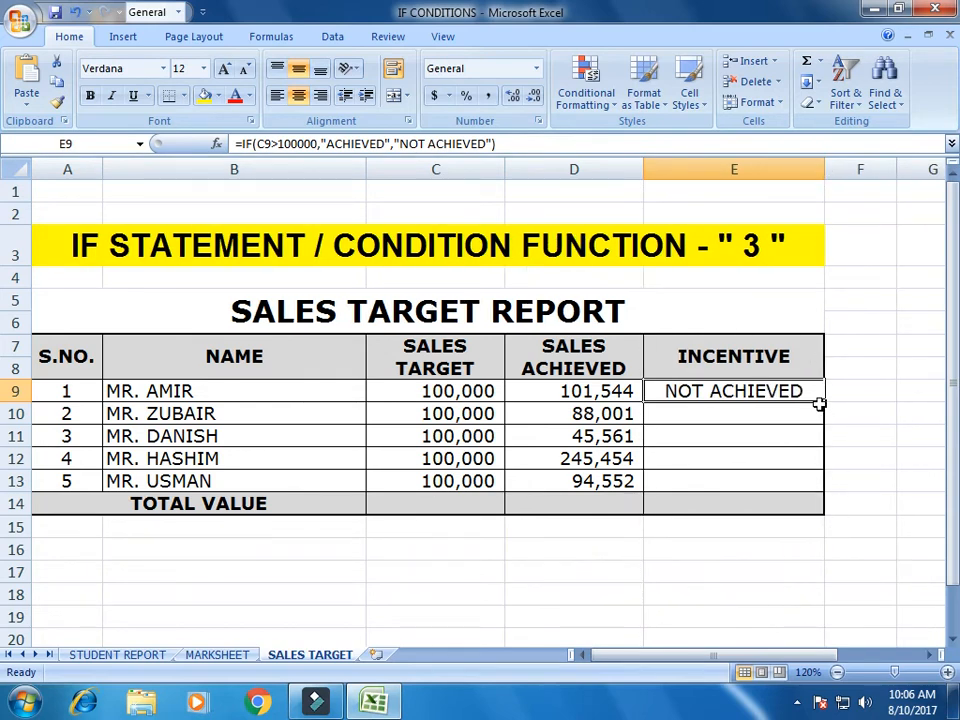
pyautogui.moveTo(822, 401); pyautogui.dragTo(829, 490)
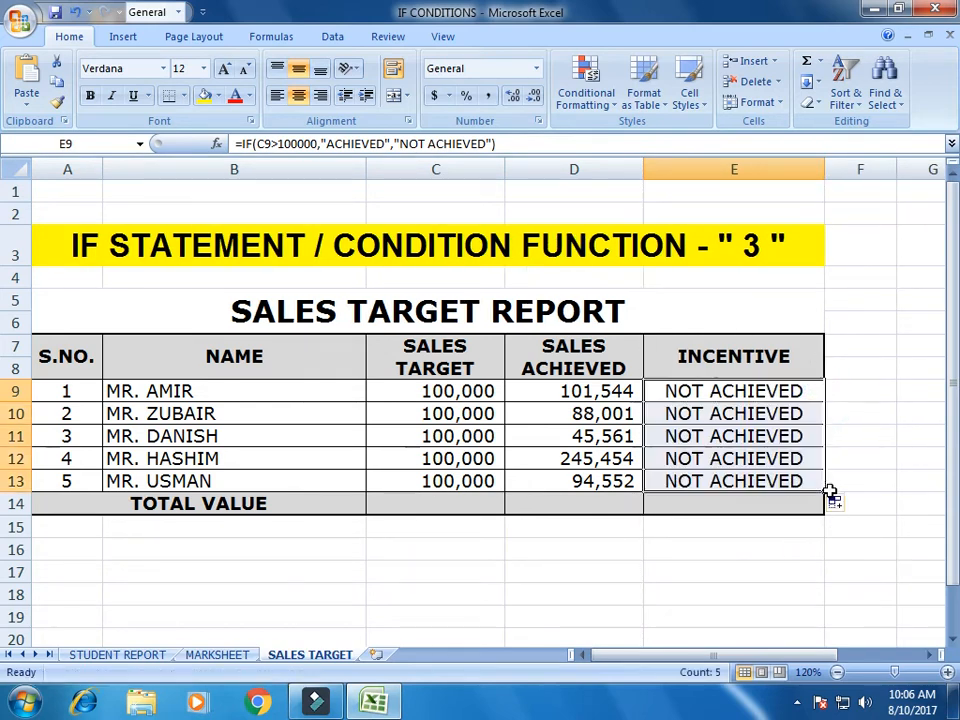
# Change the logical test of the IF formula in E9 to D9>100000
pyautogui.doubleClick(765, 391)
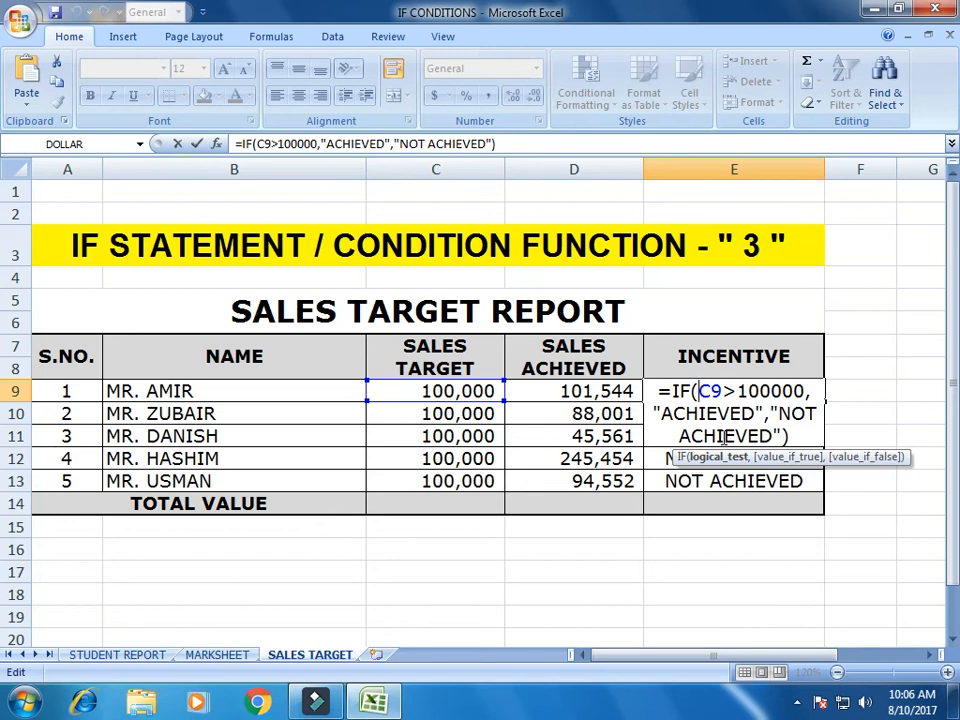
pyautogui.press('BackSpace')
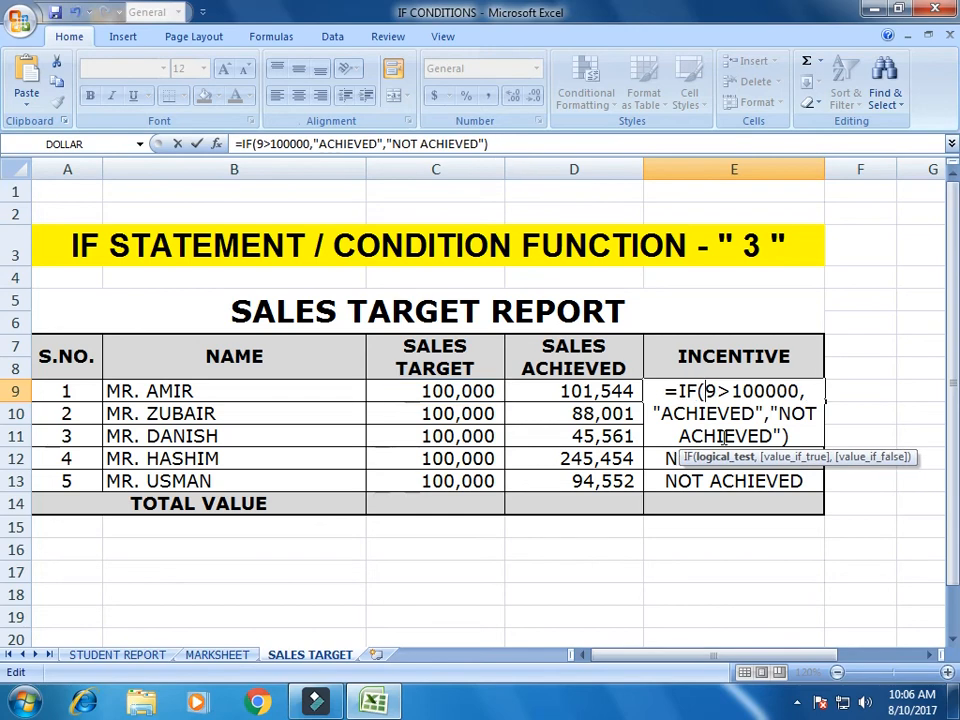
pyautogui.write('D')
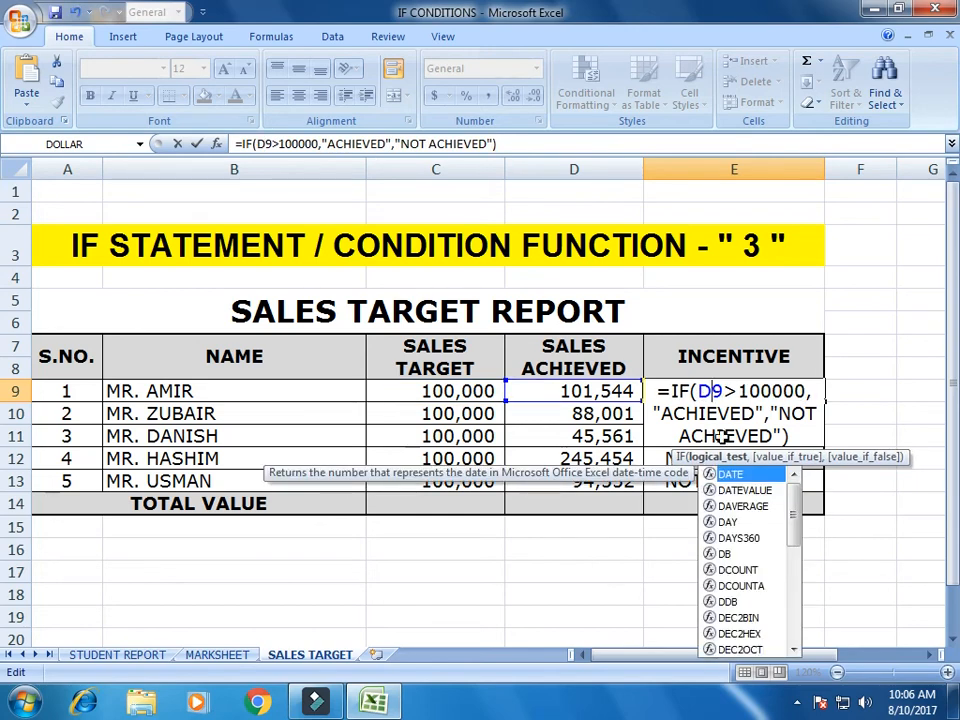
pyautogui.press('Return')
# Copy the corrected IF formula from E9 into E10:E13
pyautogui.press('Up')
pyautogui.hotkey('ctrl', 'c')
pyautogui.press('Down')
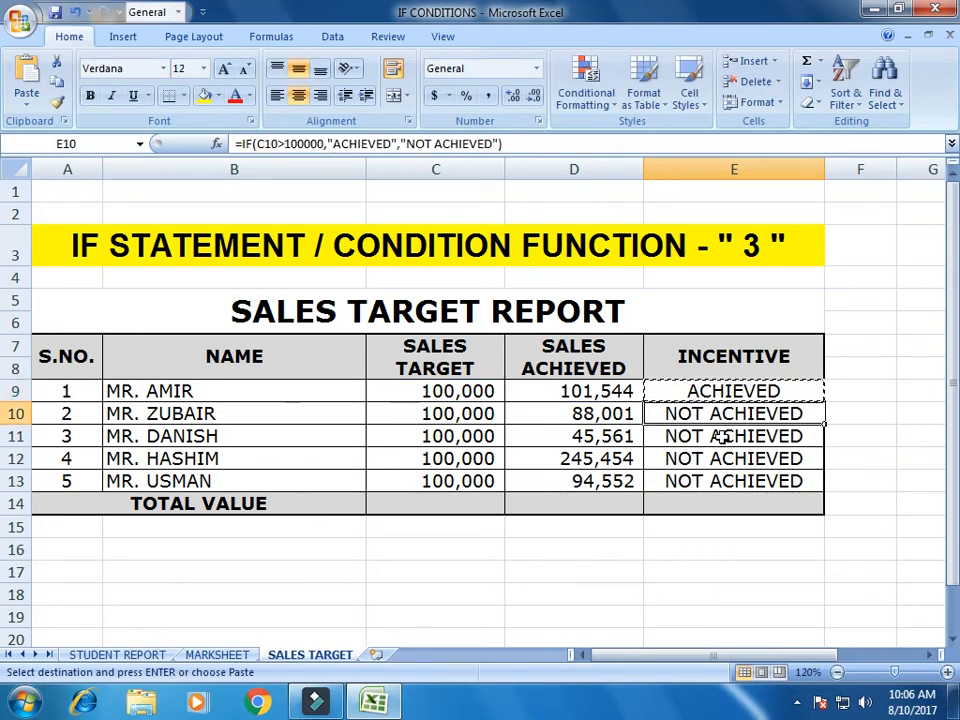
pyautogui.hotkey('shift', 'Down')
pyautogui.hotkey('shift', 'Down')
pyautogui.hotkey('shift', 'Down')
pyautogui.hotkey('ctrl', 'v')
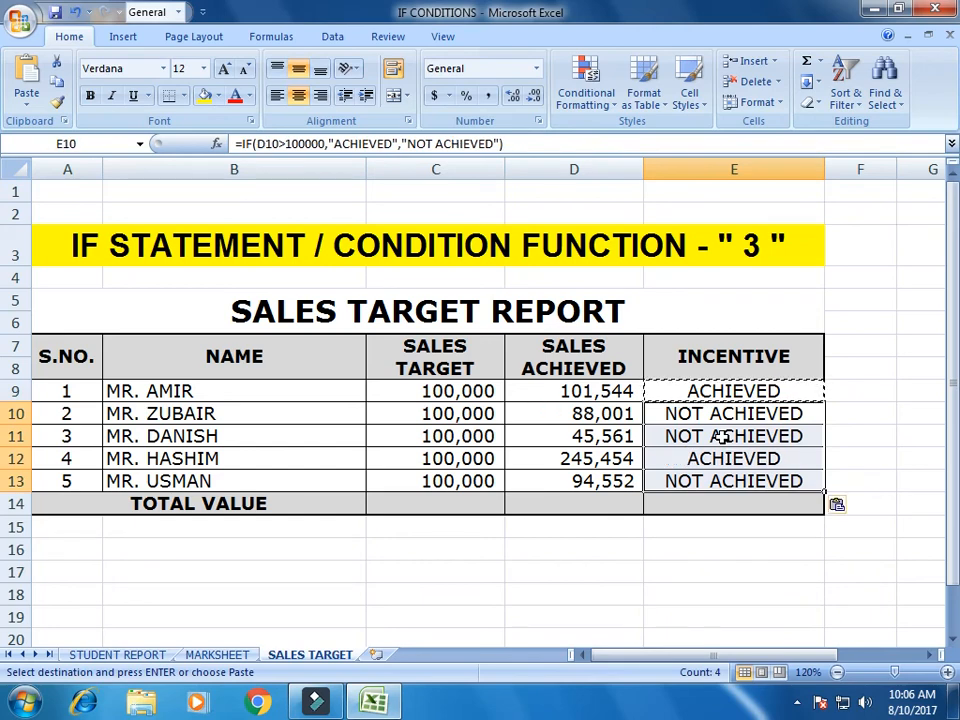
pyautogui.press('Up')
pyautogui.press('Escape')
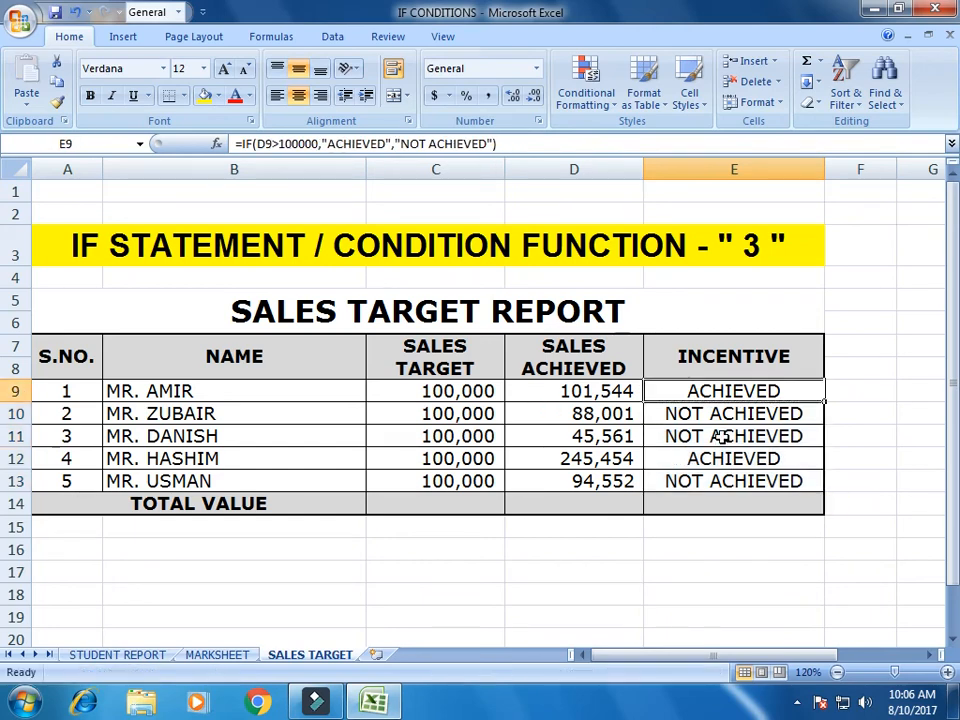
# Compare each salesperson's target, achieved sales and incentive status row by row in C9:E13
pyautogui.click(467, 388)
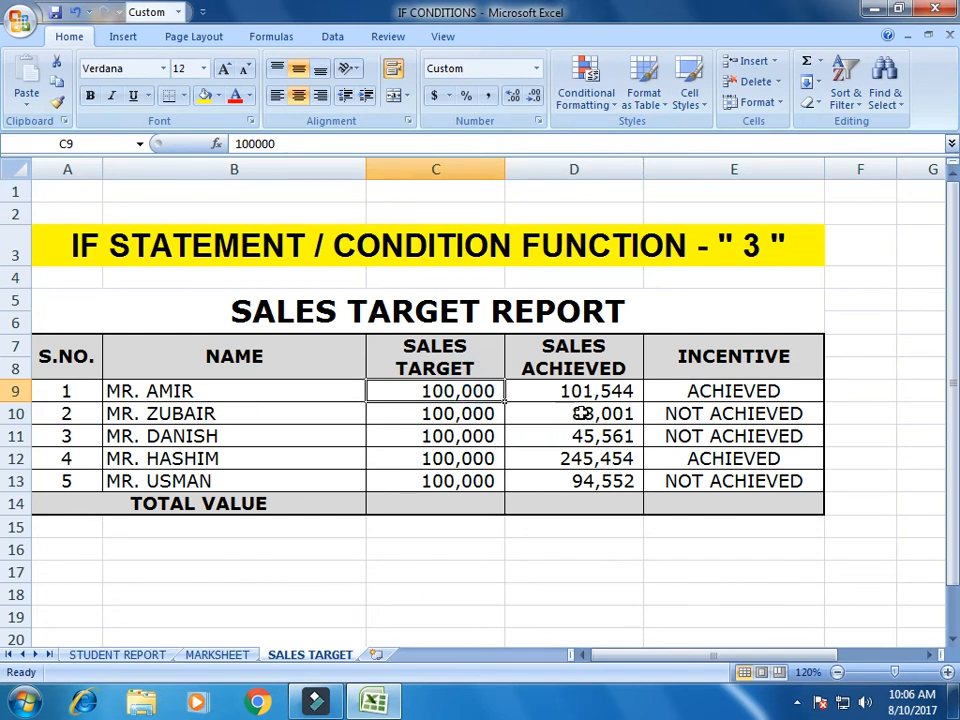
pyautogui.press('Right')
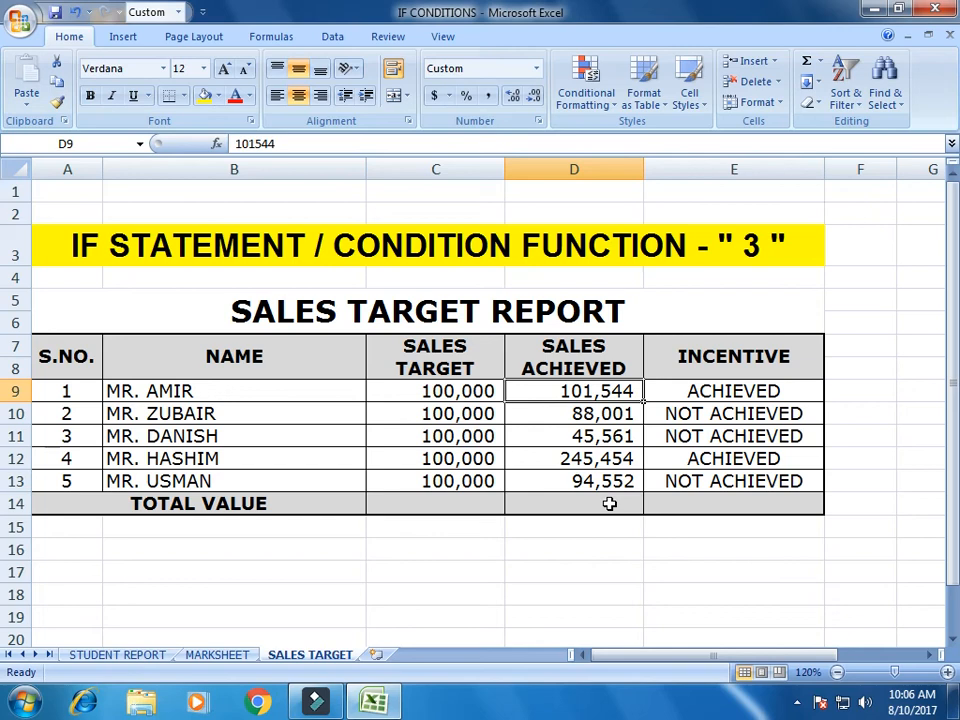
pyautogui.click(809, 385)
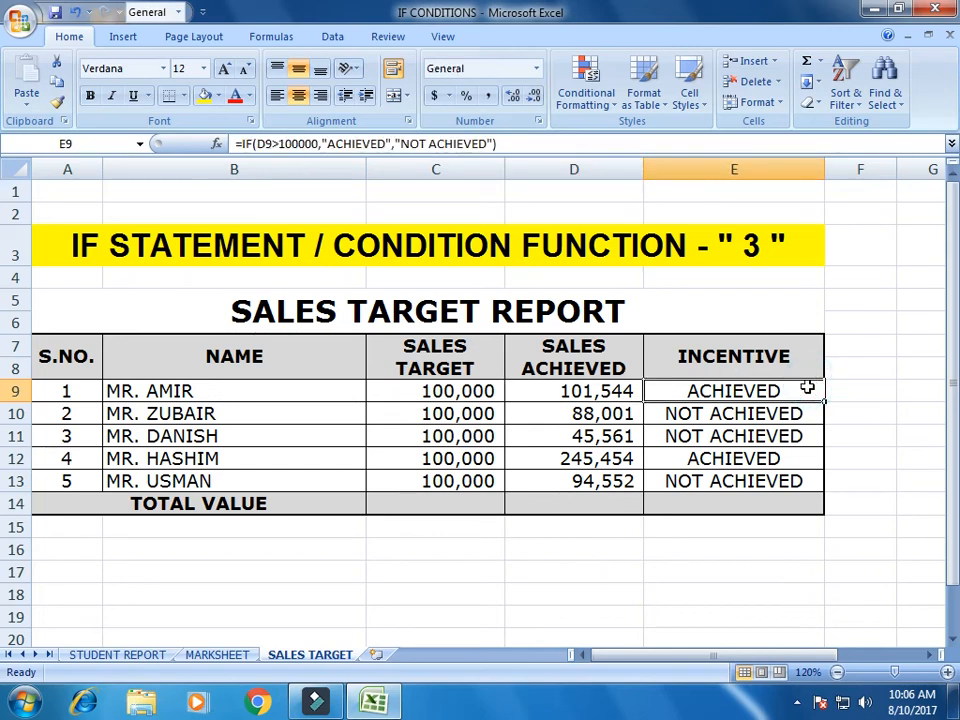
pyautogui.click(478, 412)
pyautogui.click(516, 414)
pyautogui.click(675, 414)
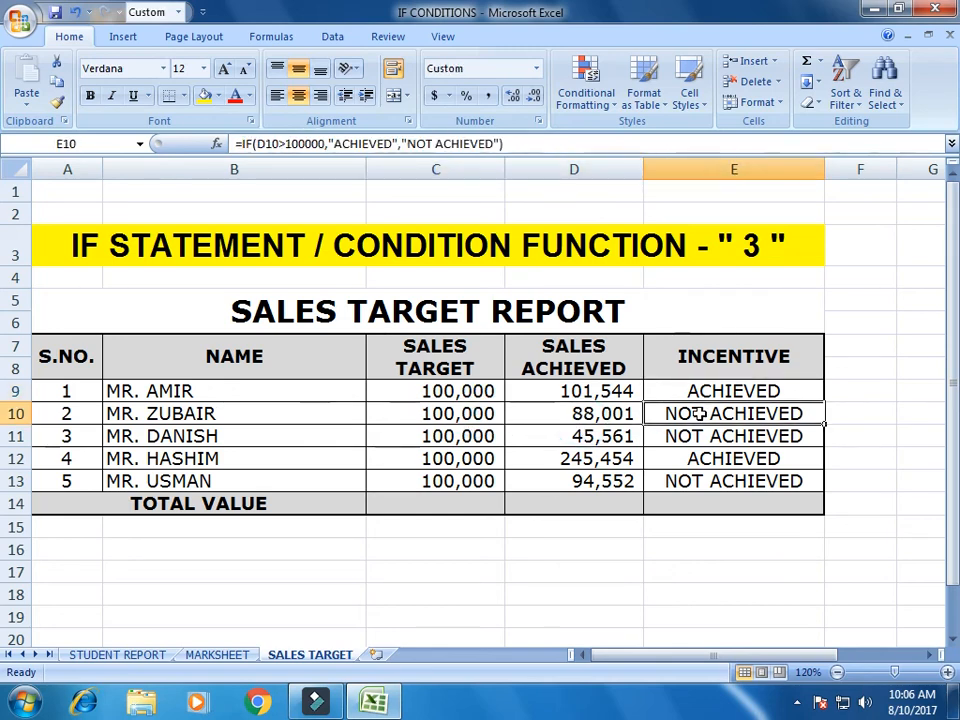
pyautogui.click(497, 430)
pyautogui.click(544, 431)
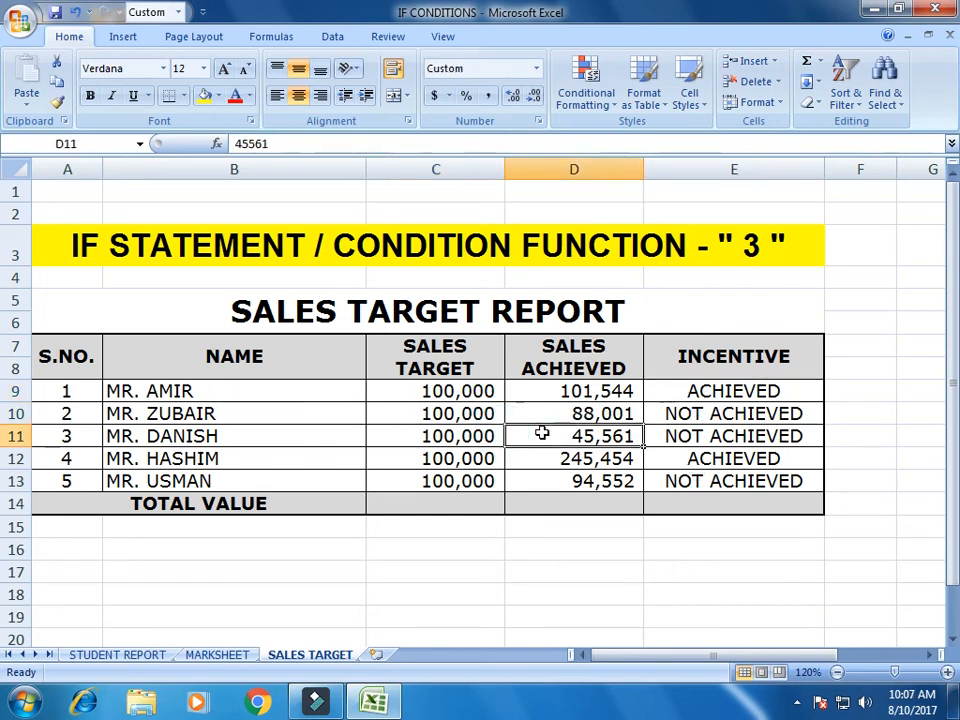
pyautogui.click(690, 438)
pyautogui.click(462, 456)
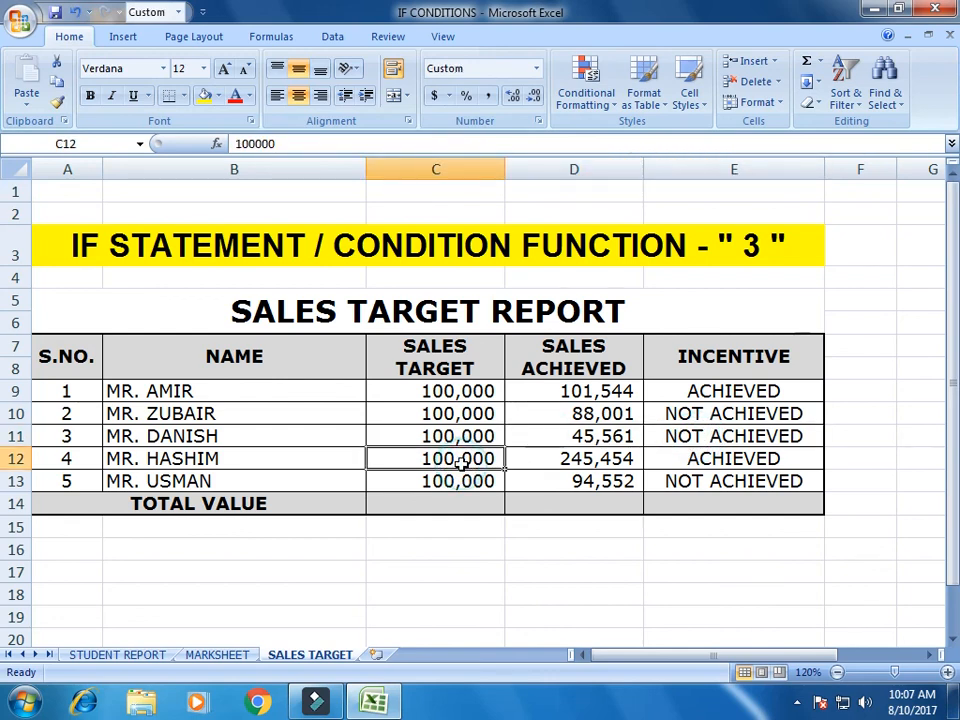
pyautogui.click(519, 459)
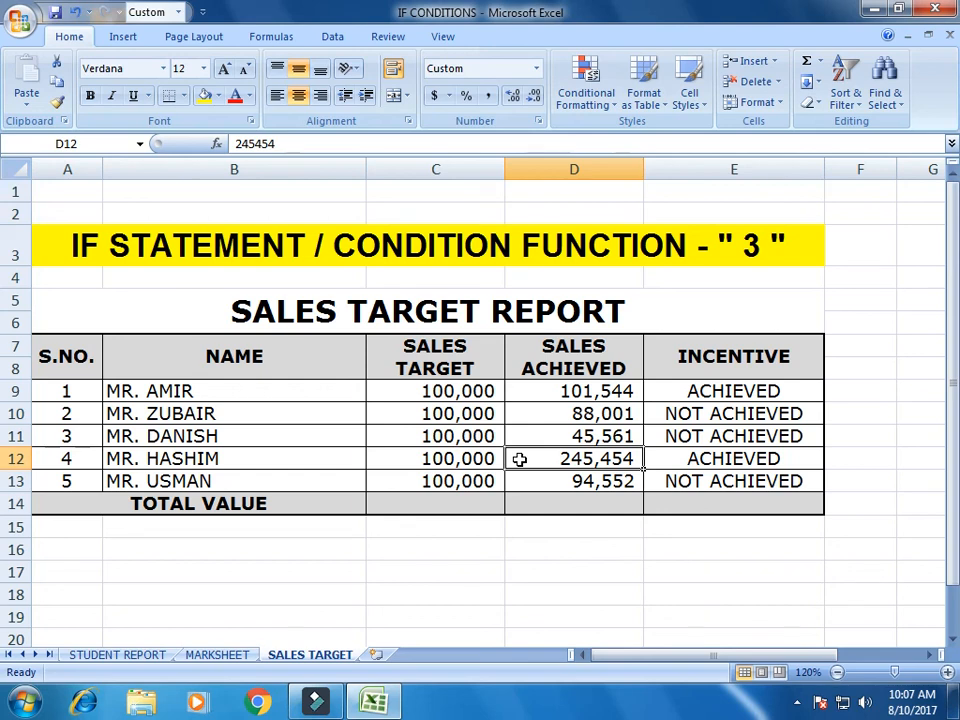
pyautogui.click(705, 459)
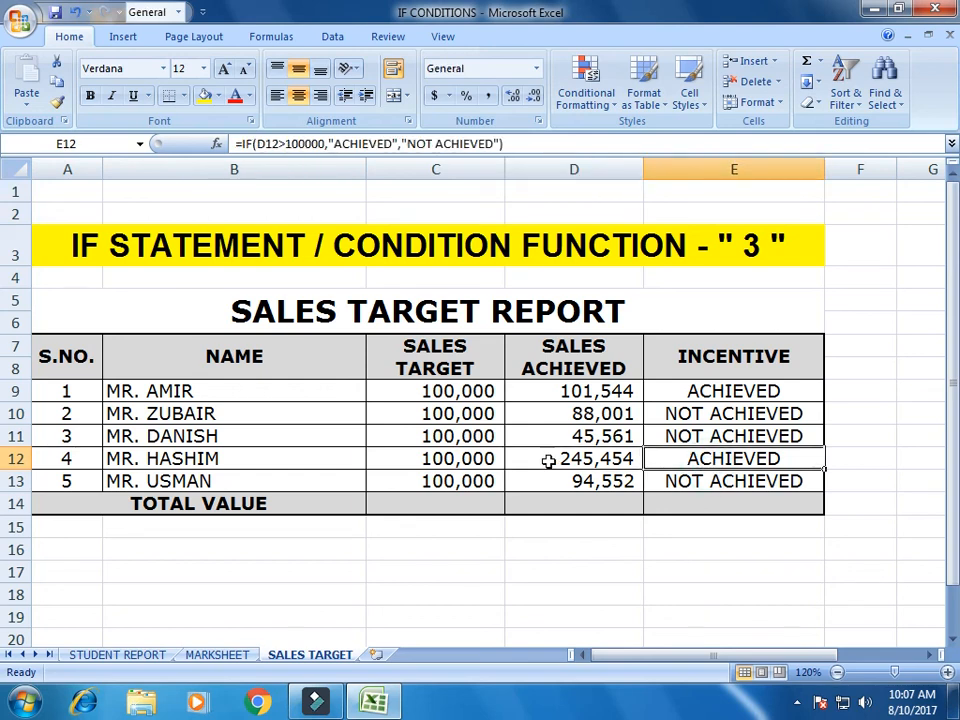
pyautogui.click(461, 477)
pyautogui.click(597, 480)
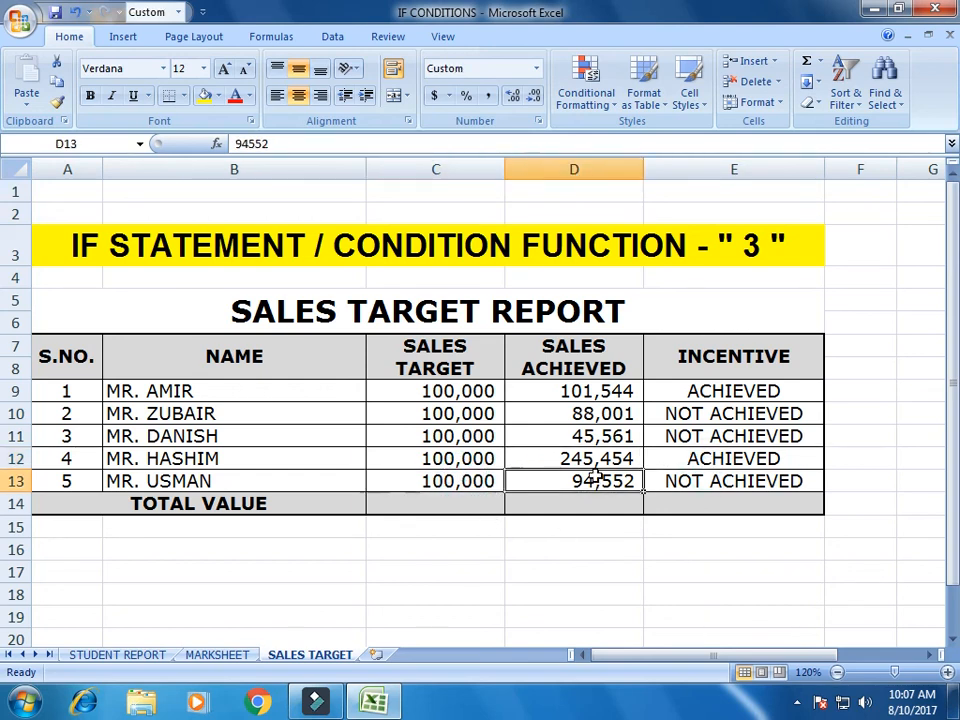
pyautogui.click(681, 480)
pyautogui.click(681, 571)
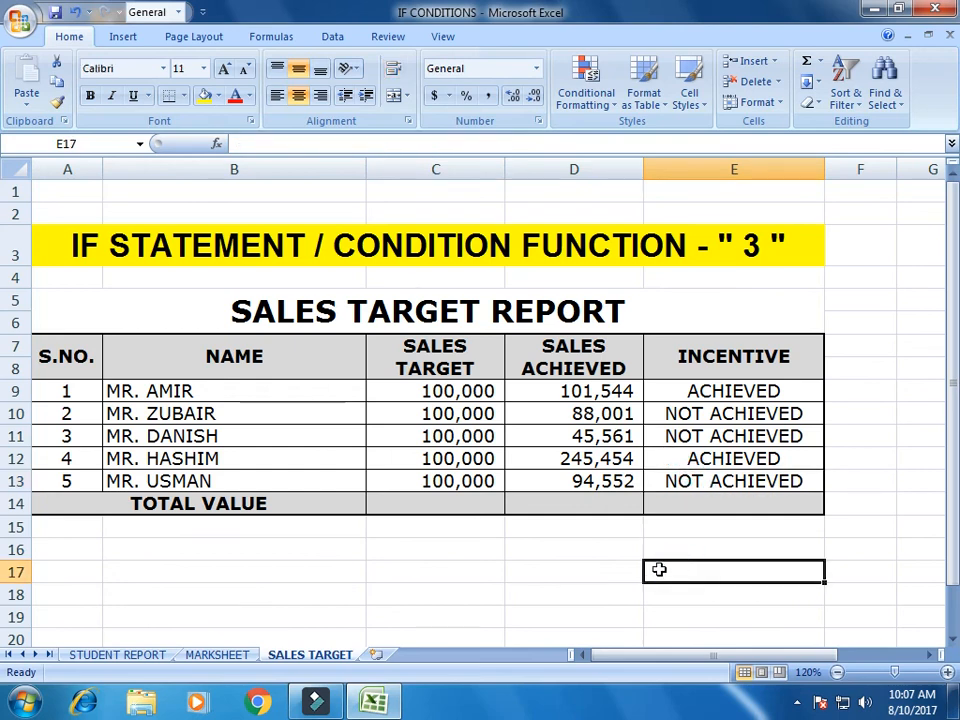